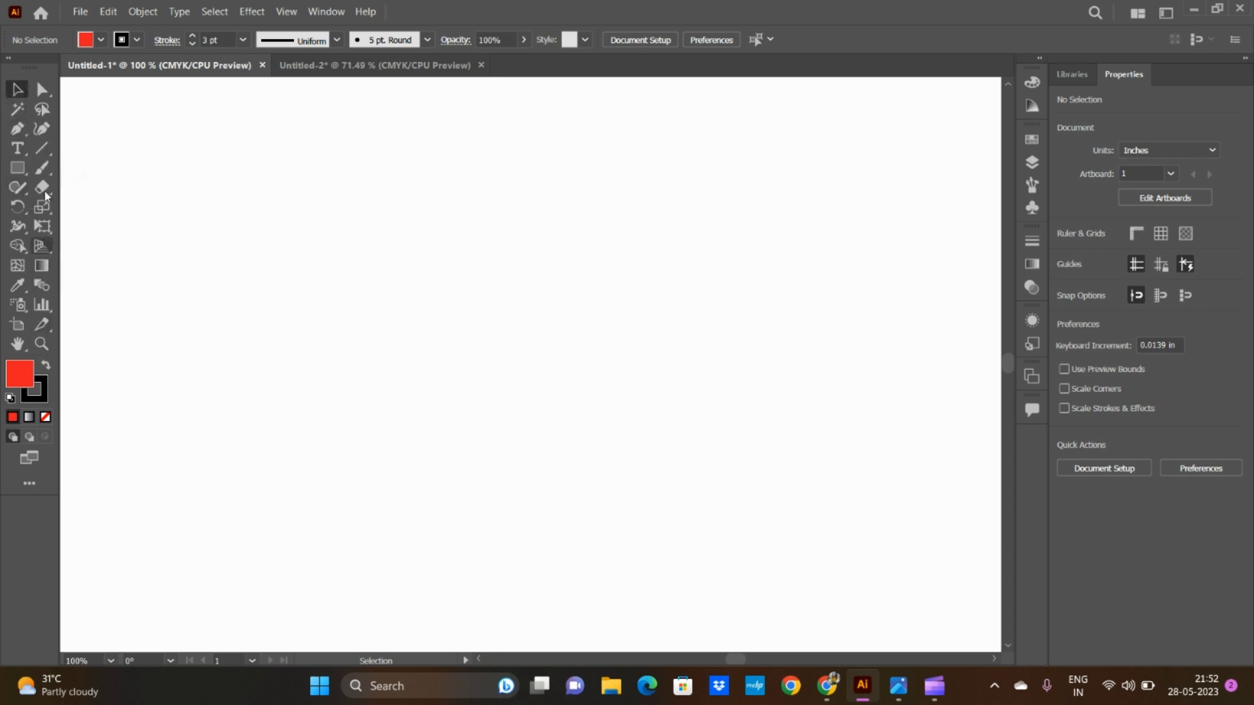
# Step: Draw a vertical segment about 3.34 in long with the Pen tool and add a segment sloping down to the right
pyautogui.click(17, 130)
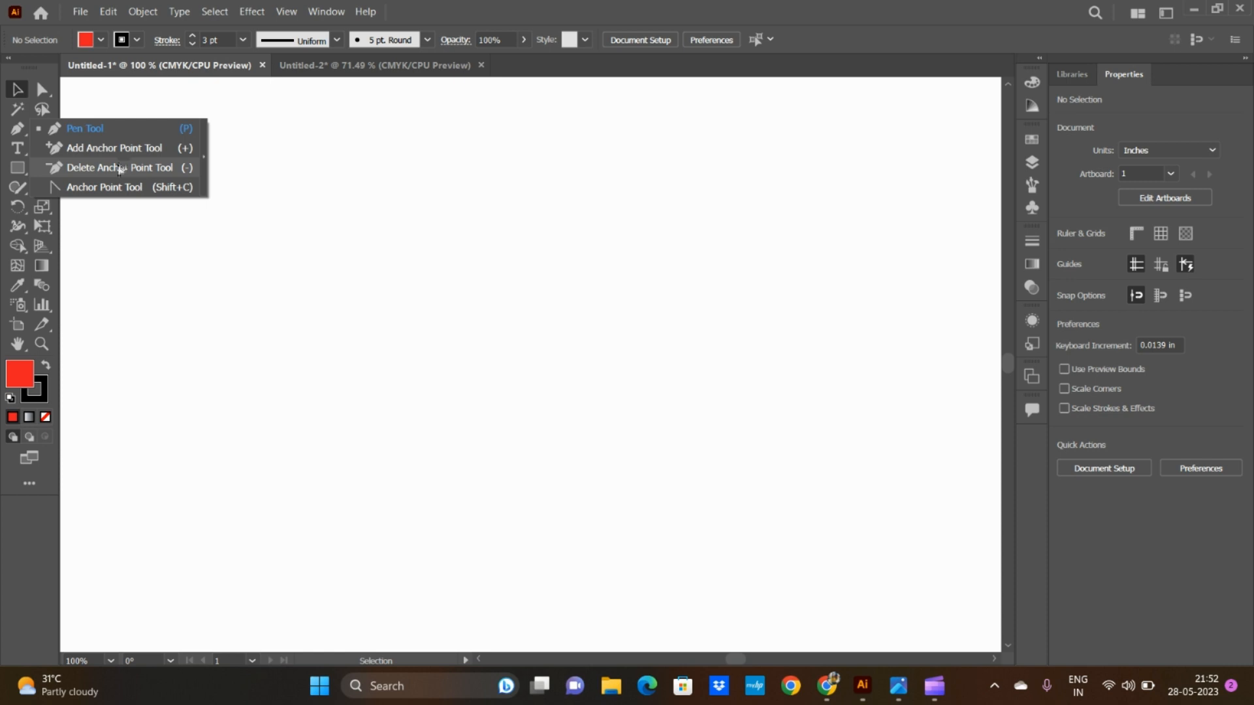
pyautogui.click(18, 130)
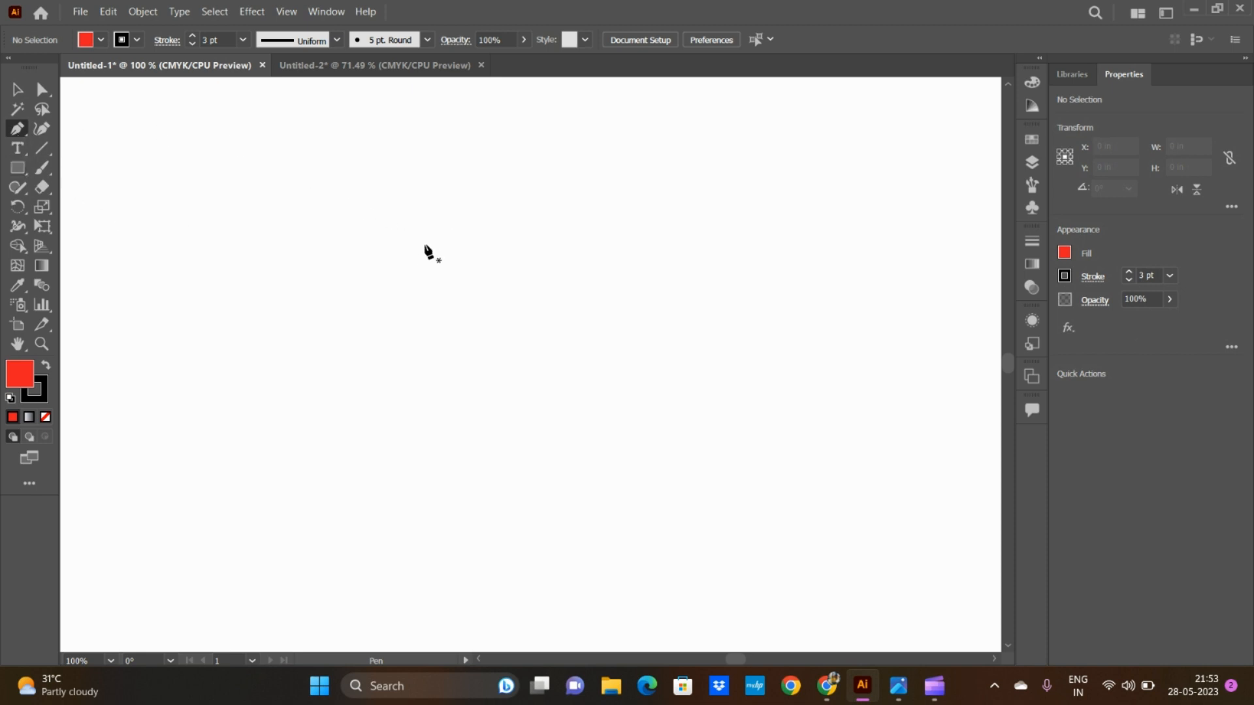
pyautogui.click(494, 155)
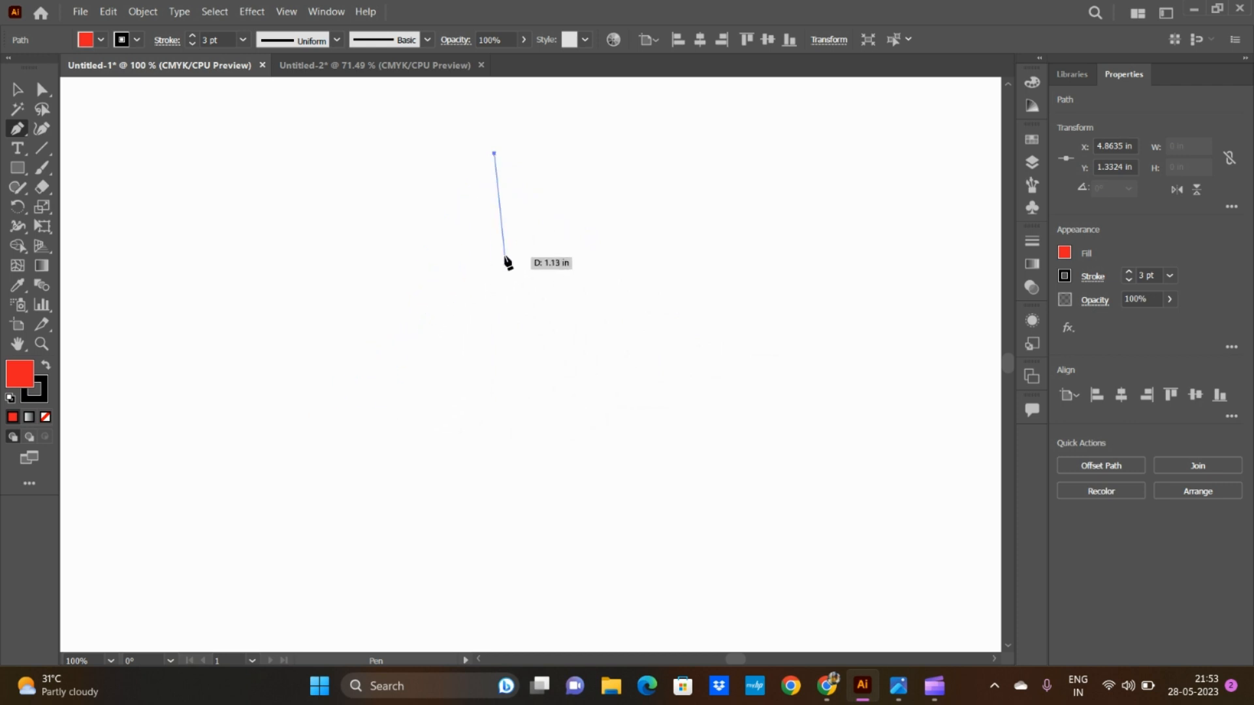
pyautogui.click(494, 461)
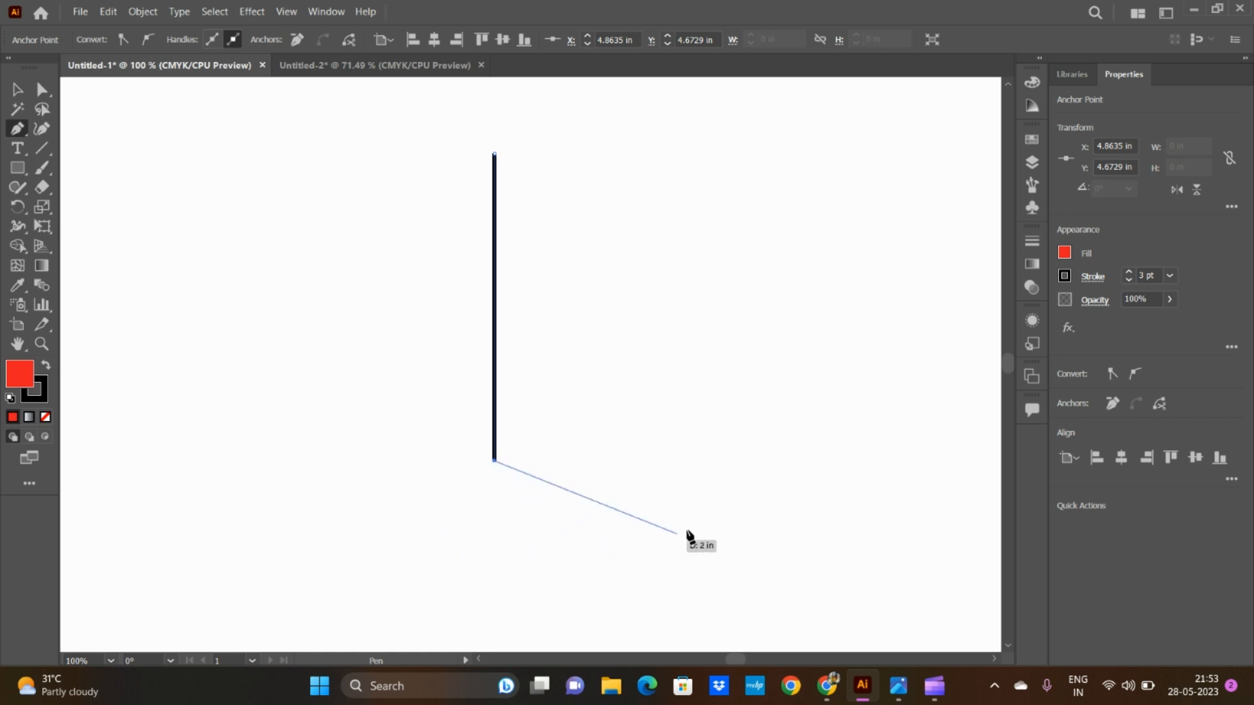
pyautogui.click(741, 535)
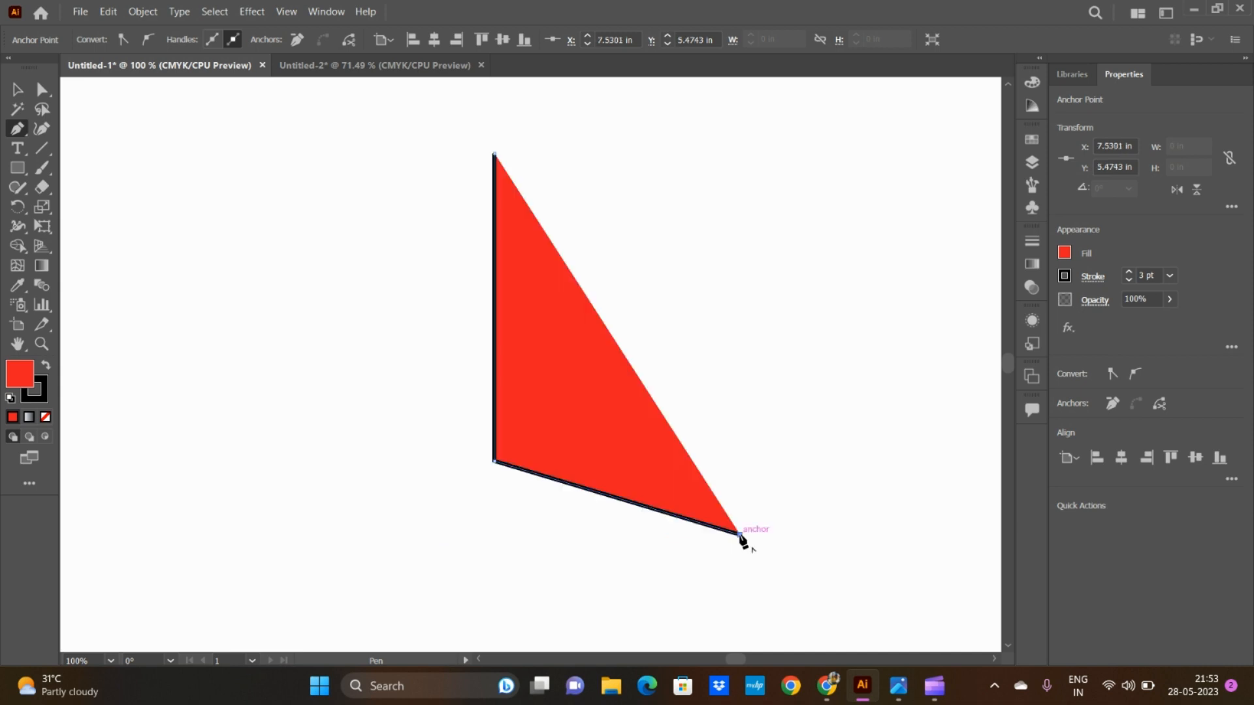
# Step: Set the open path's fill to None
pyautogui.click(1065, 253)
pyautogui.click(886, 311)
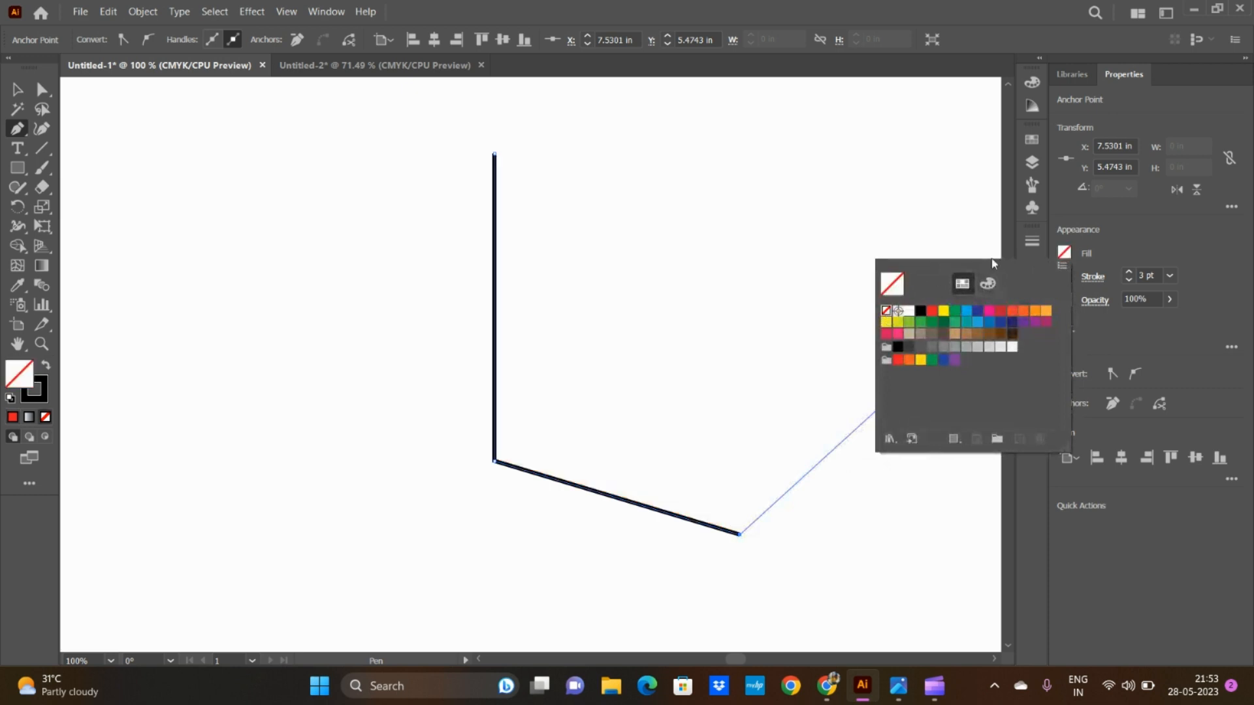
pyautogui.click(1065, 254)
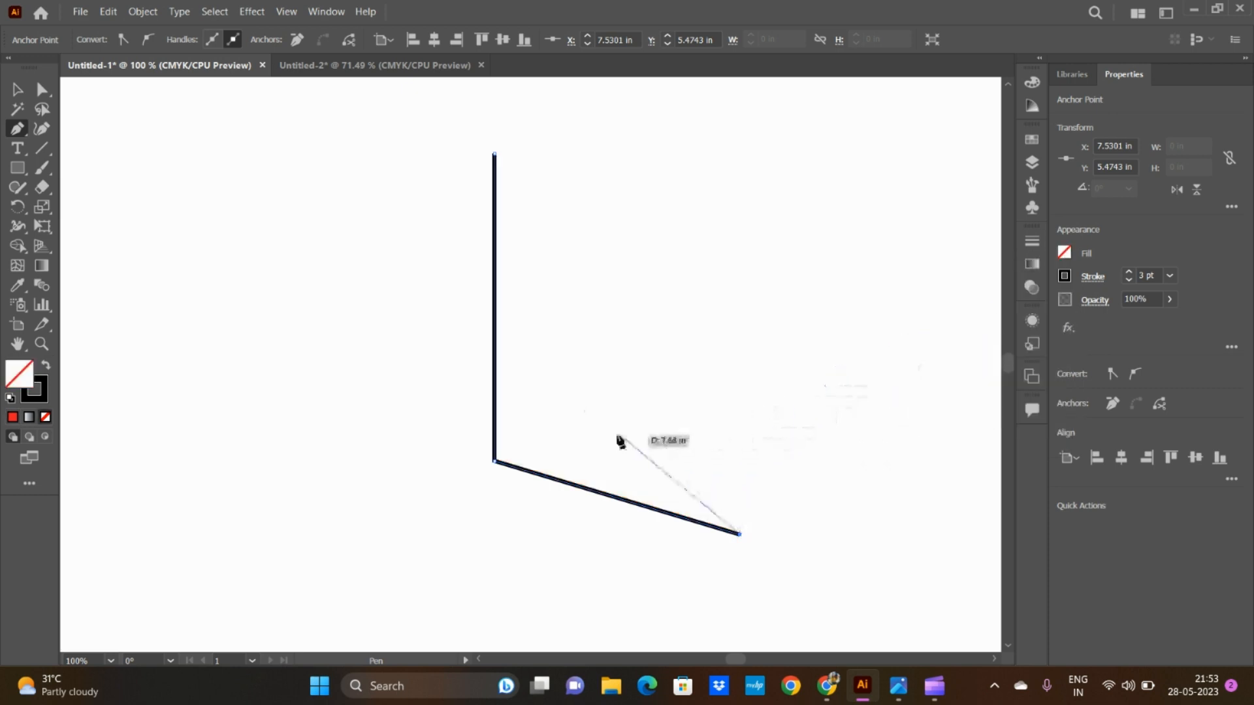
# Step: Continue the path in a zigzag through three more straight corner points and close it at its starting anchor
pyautogui.click(596, 417)
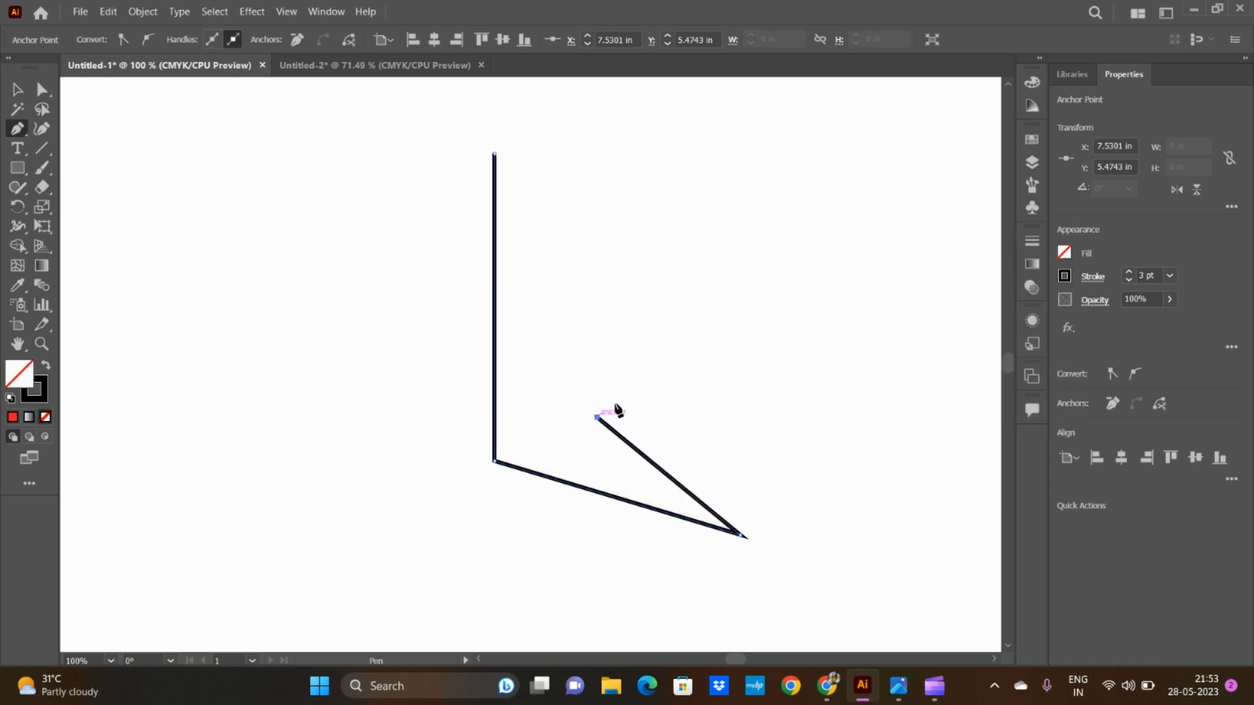
pyautogui.click(730, 287)
pyautogui.click(582, 198)
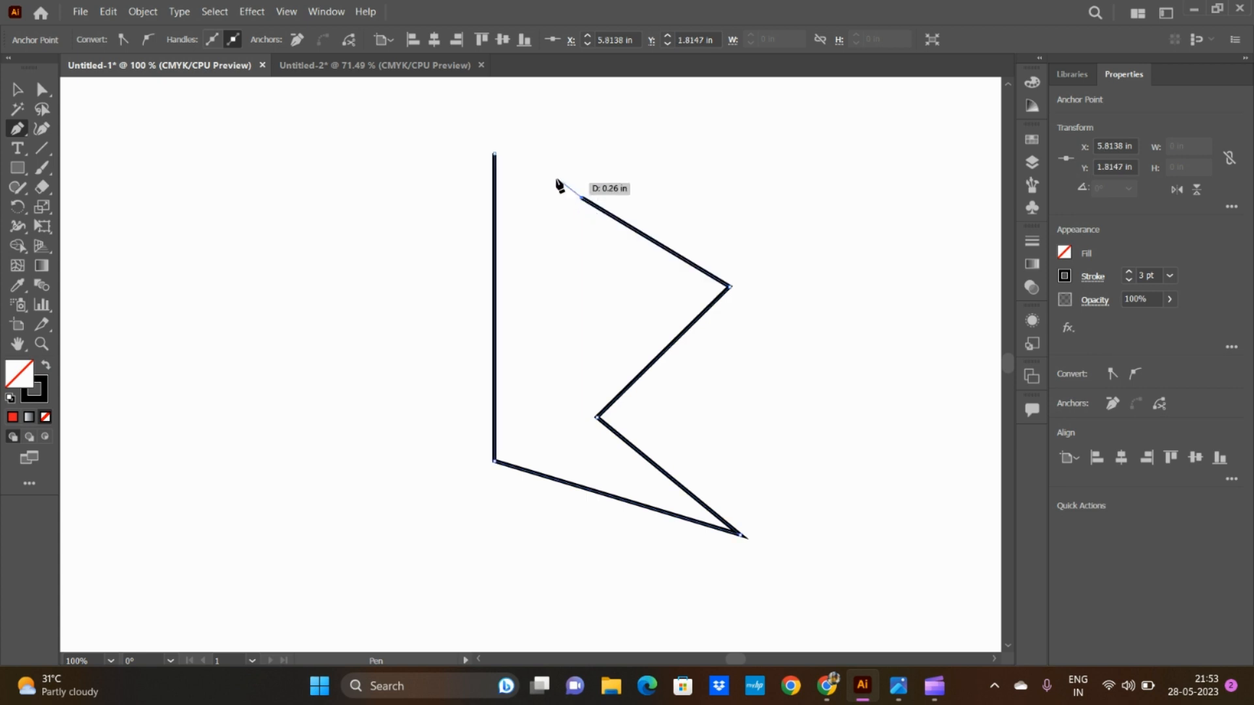
pyautogui.click(496, 156)
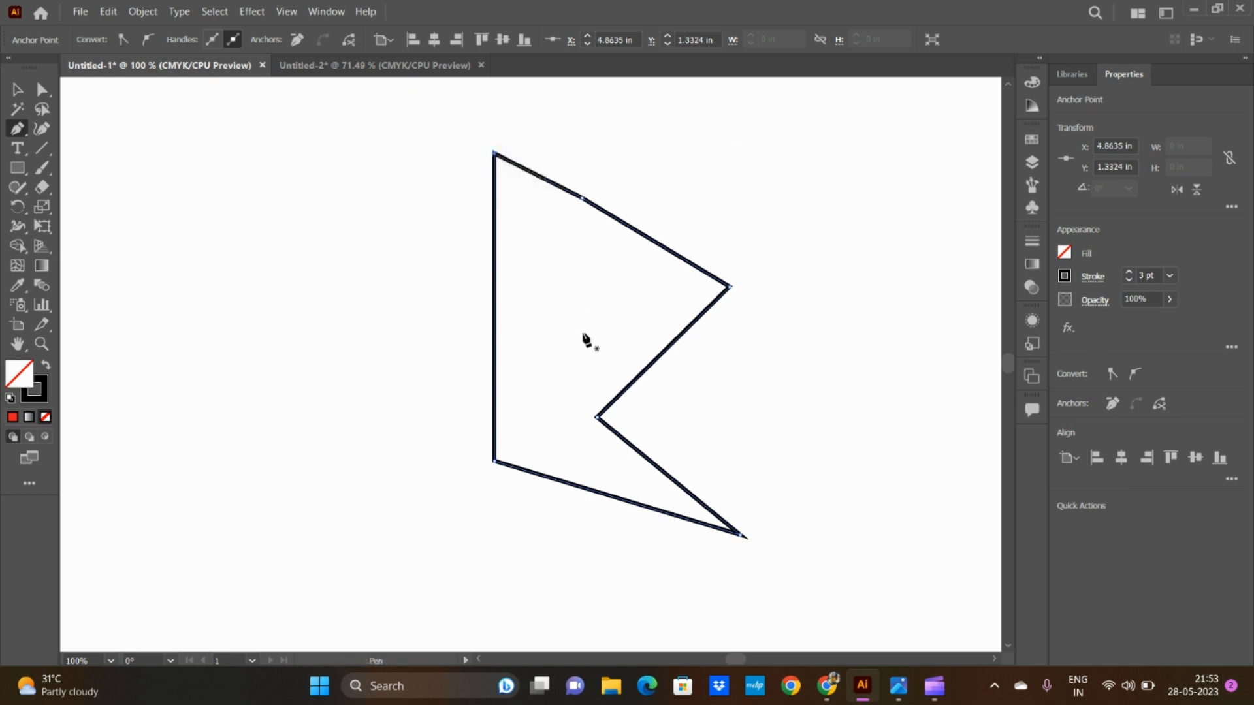
# Step: Move the closed shape up and to the left with the Selection tool
pyautogui.click(17, 90)
pyautogui.click(548, 476)
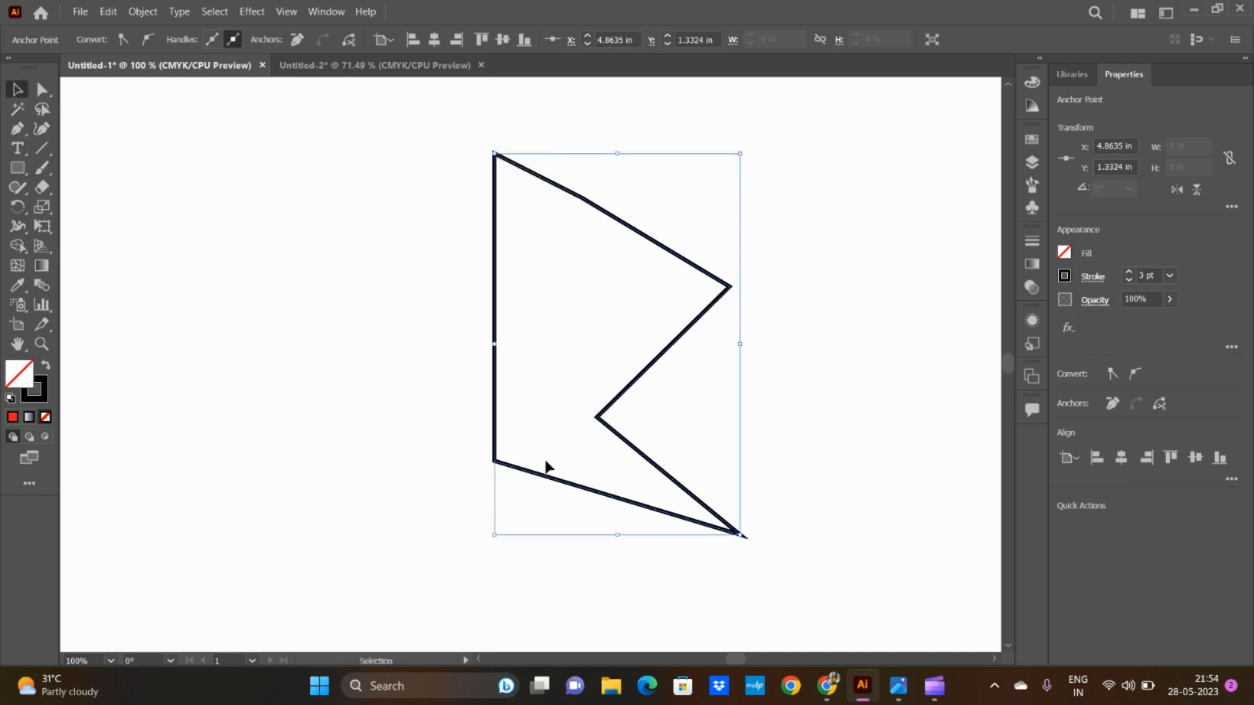
pyautogui.moveTo(513, 470); pyautogui.dragTo(409, 444)
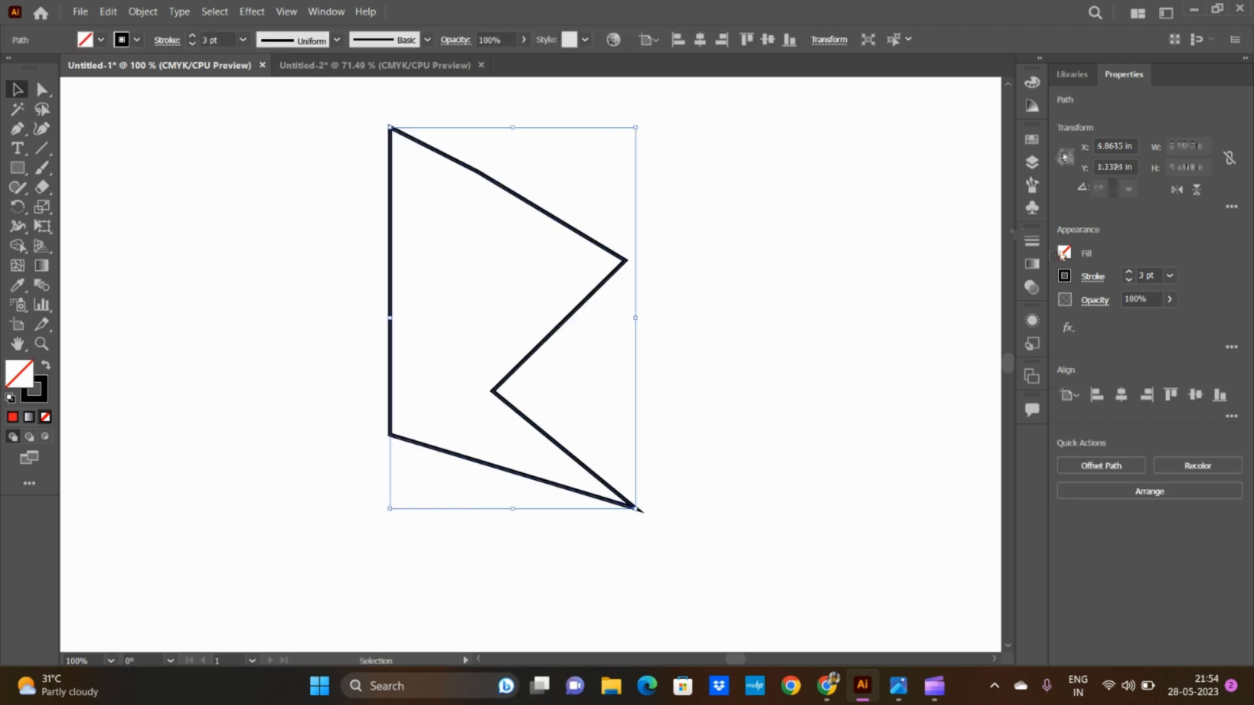
# Step: Fill the closed shape with the pink swatch and move it to the left part of the artboard
pyautogui.click(1064, 253)
pyautogui.click(943, 311)
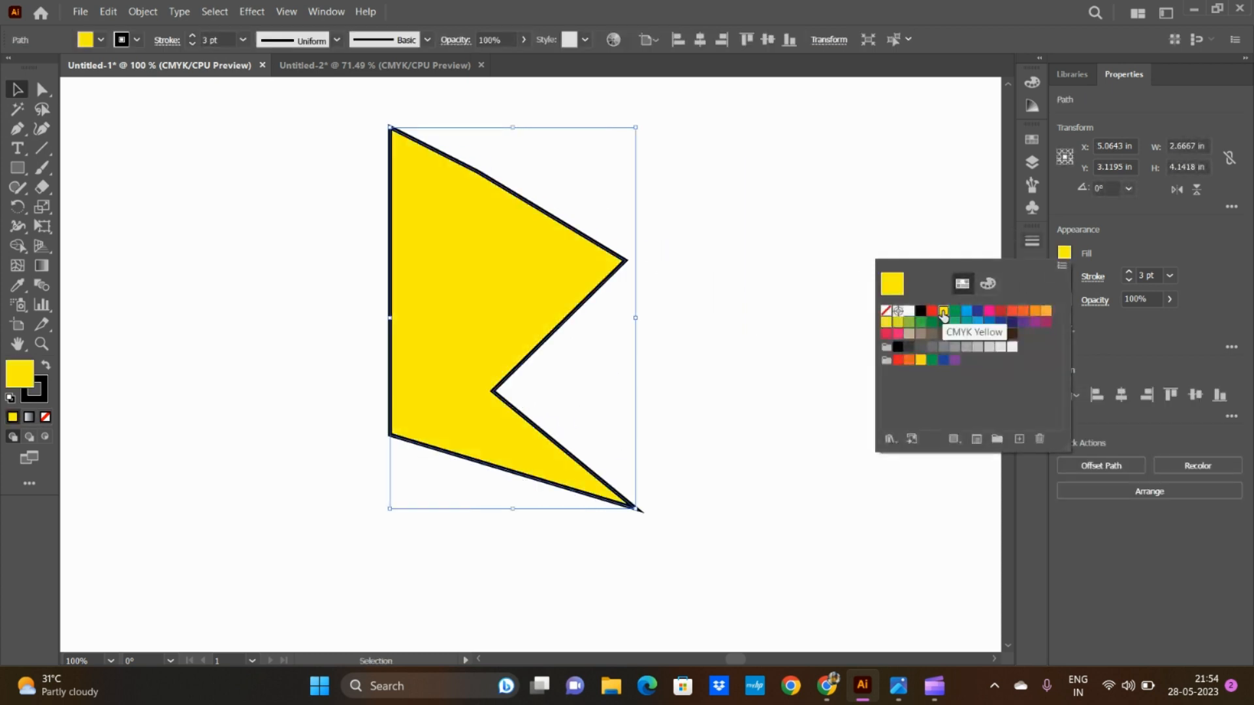
pyautogui.click(988, 312)
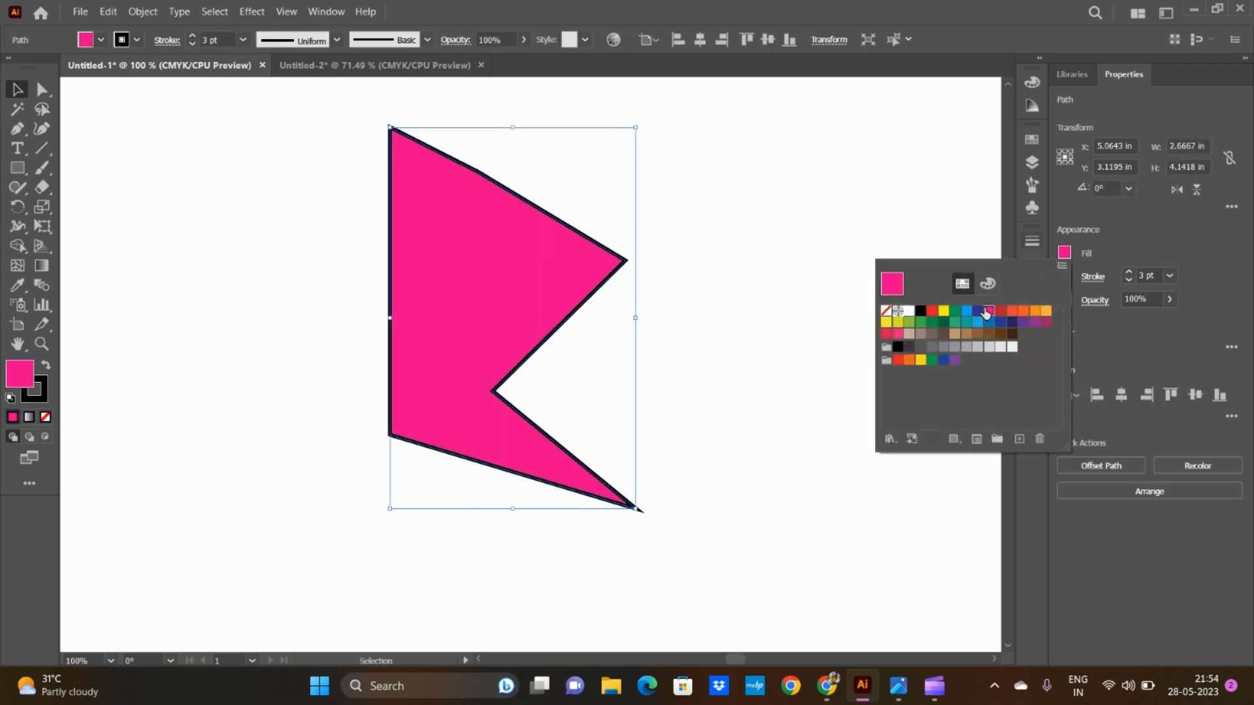
pyautogui.click(1065, 255)
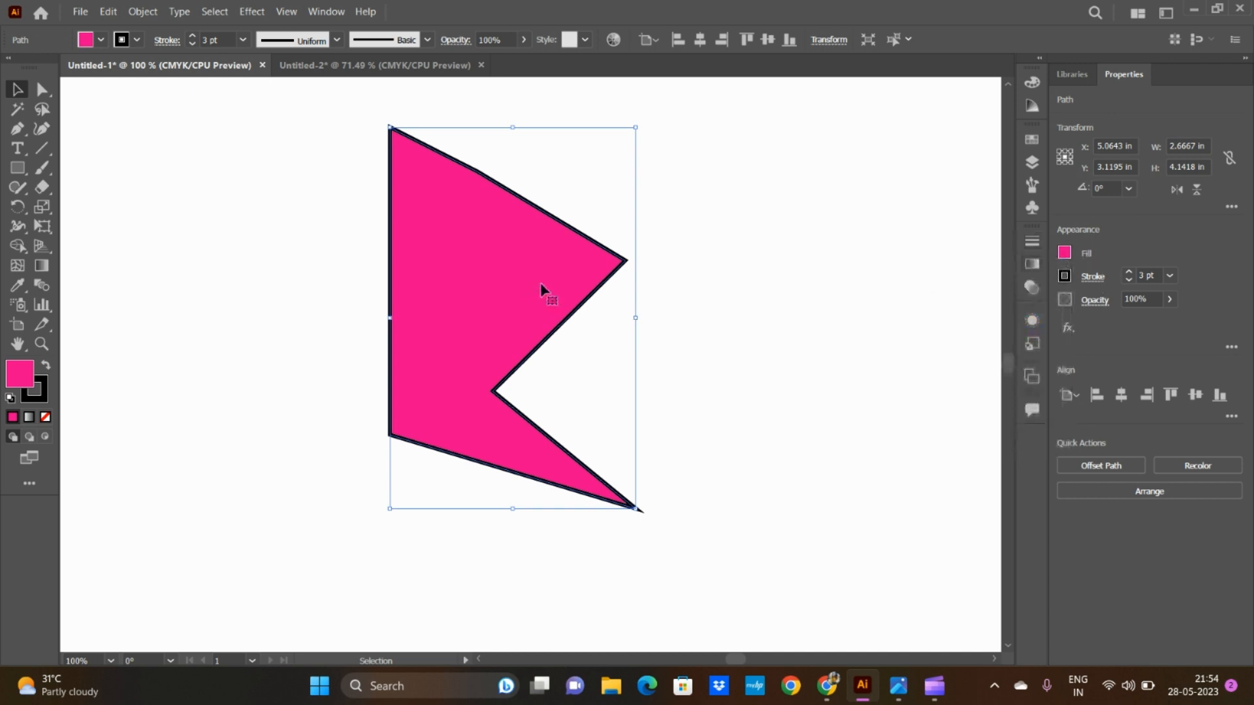
pyautogui.moveTo(503, 189); pyautogui.dragTo(414, 235)
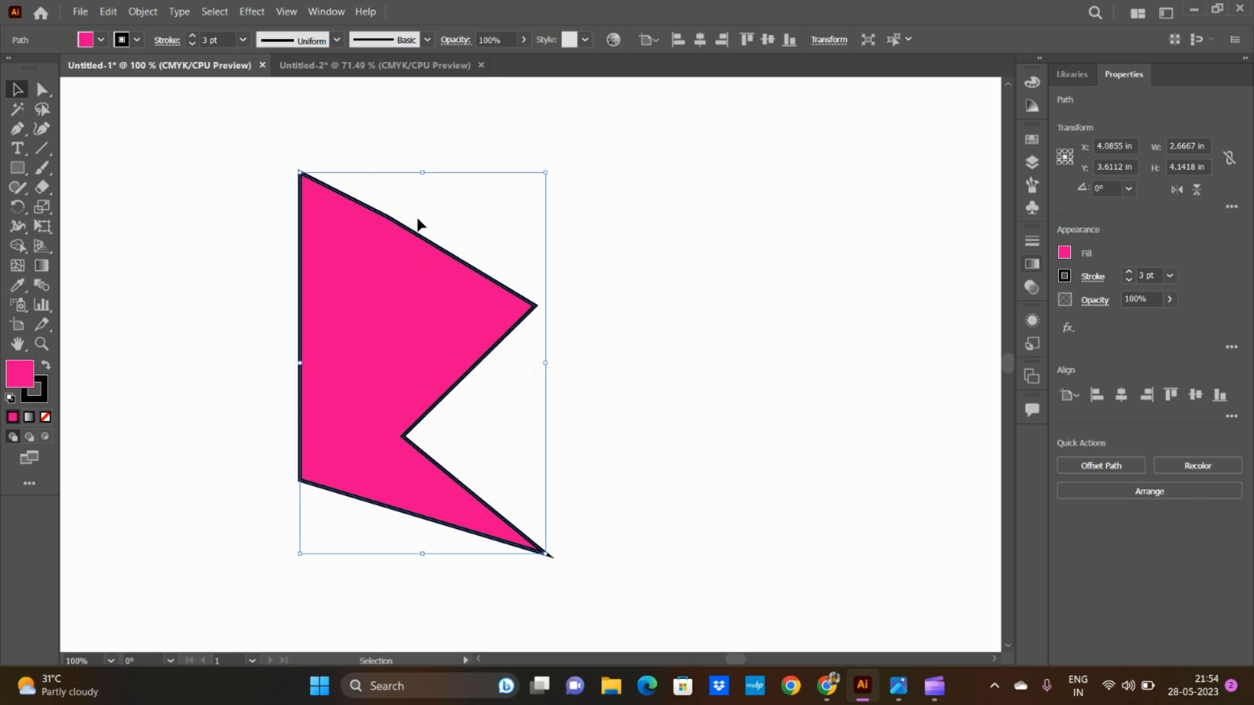
pyautogui.moveTo(381, 304); pyautogui.dragTo(289, 280)
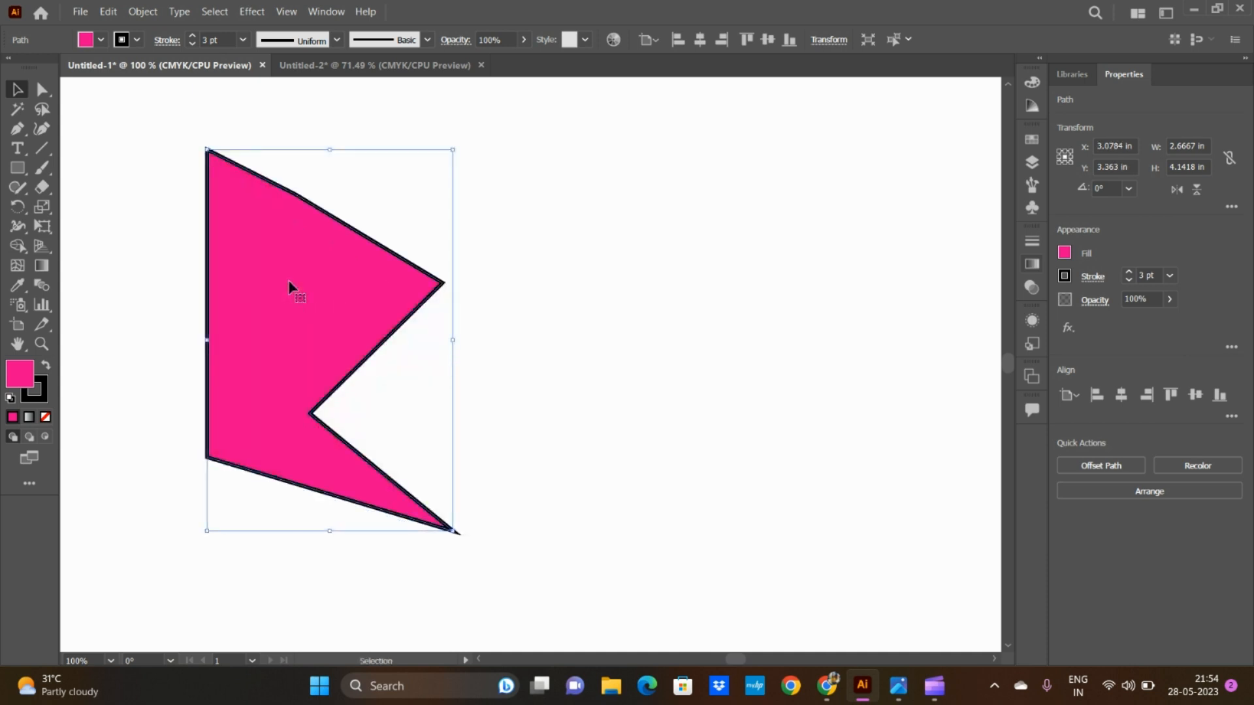
# Step: Draw a horizontal Pen segment about 2.83 in long beside the pink shape and try a curved segment from its right end
pyautogui.click(17, 130)
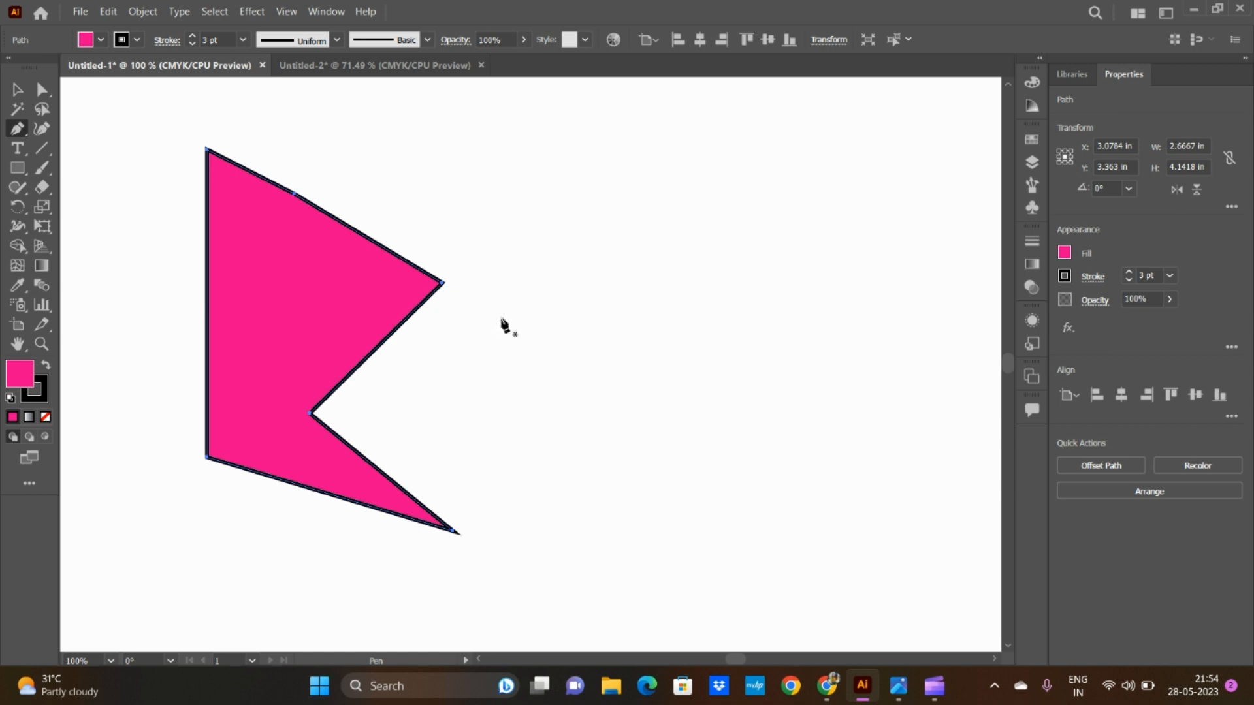
pyautogui.click(501, 319)
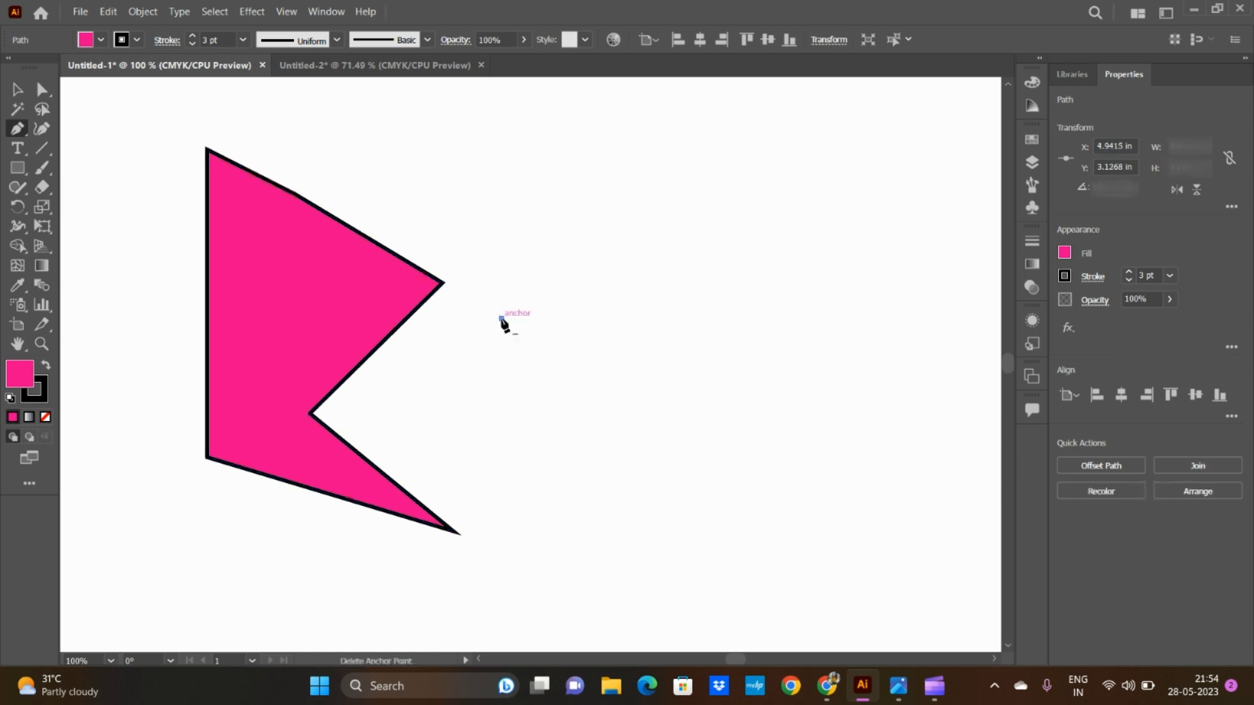
pyautogui.click(763, 318)
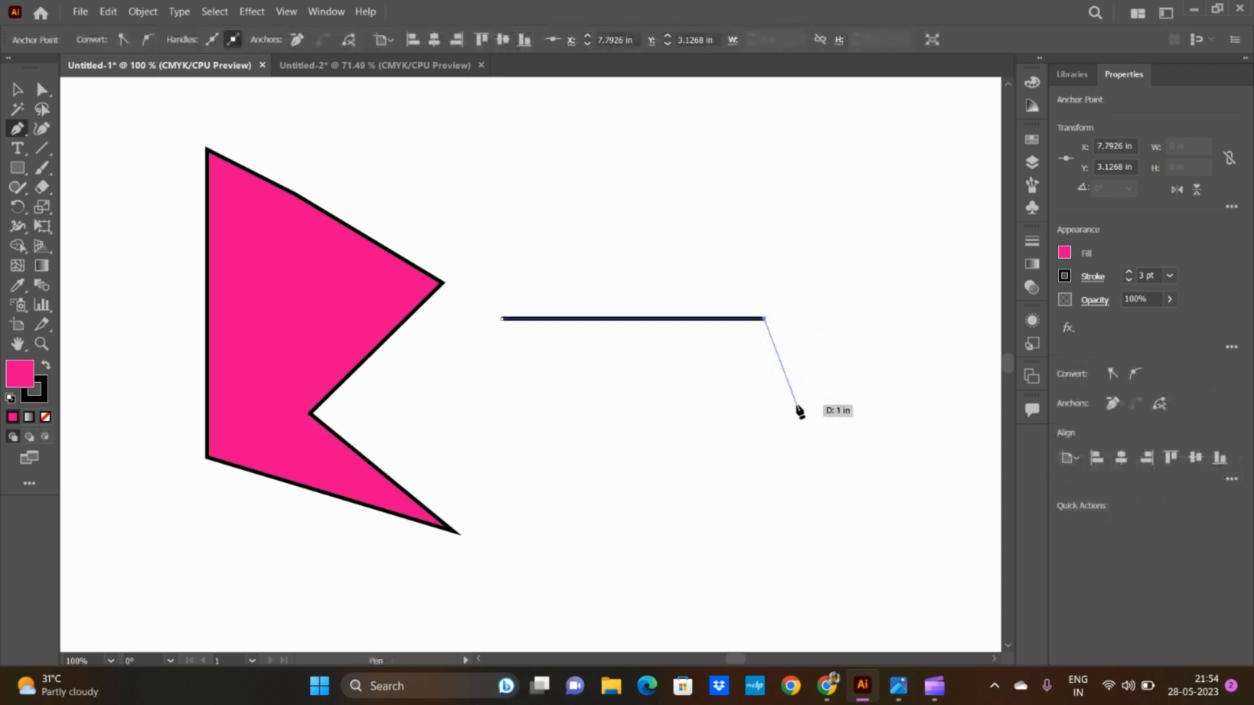
pyautogui.moveTo(796, 405); pyautogui.dragTo(861, 435)
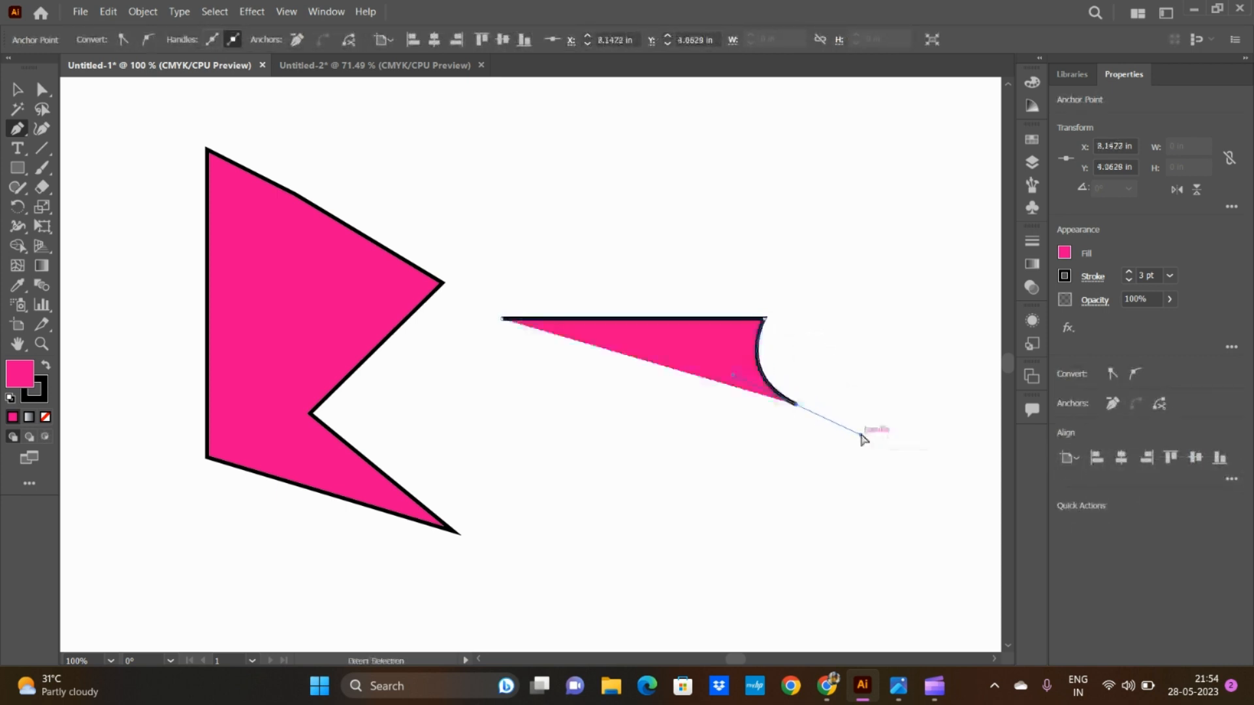
pyautogui.hotkey('ctrl', 'z')
# Step: Set the new path's fill to None and try a downward curved segment from the line's right end
pyautogui.click(1064, 253)
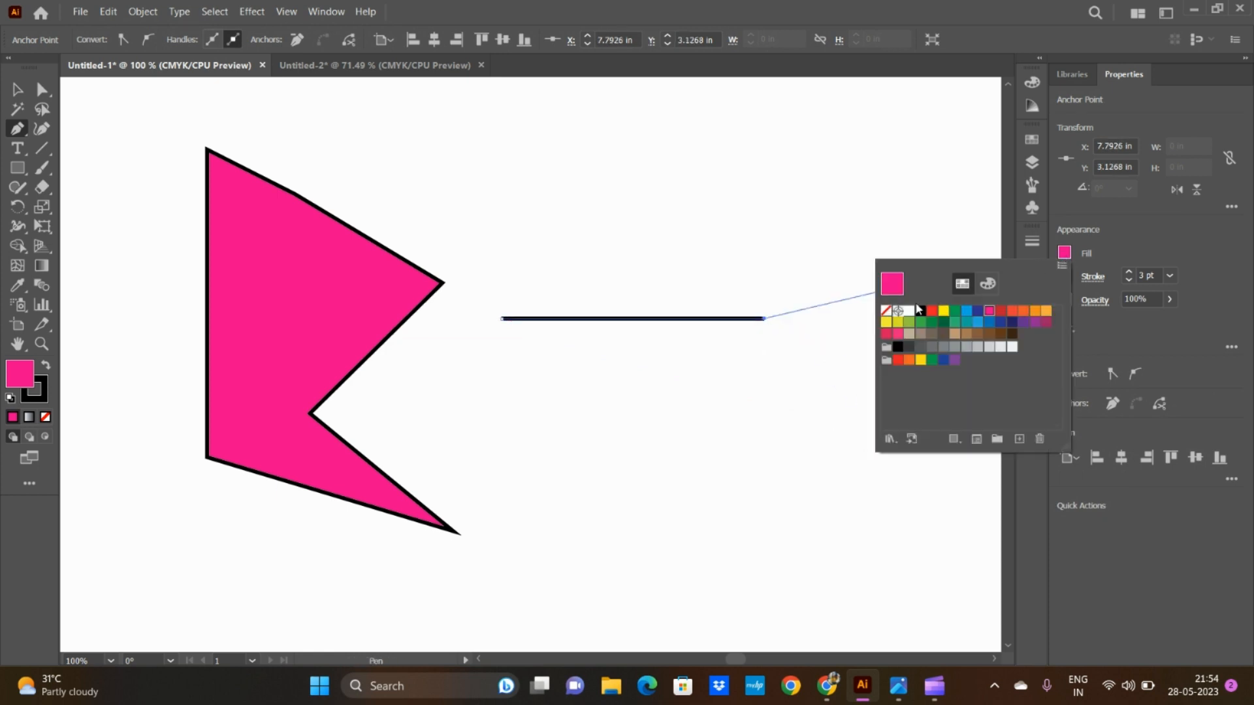
pyautogui.click(886, 311)
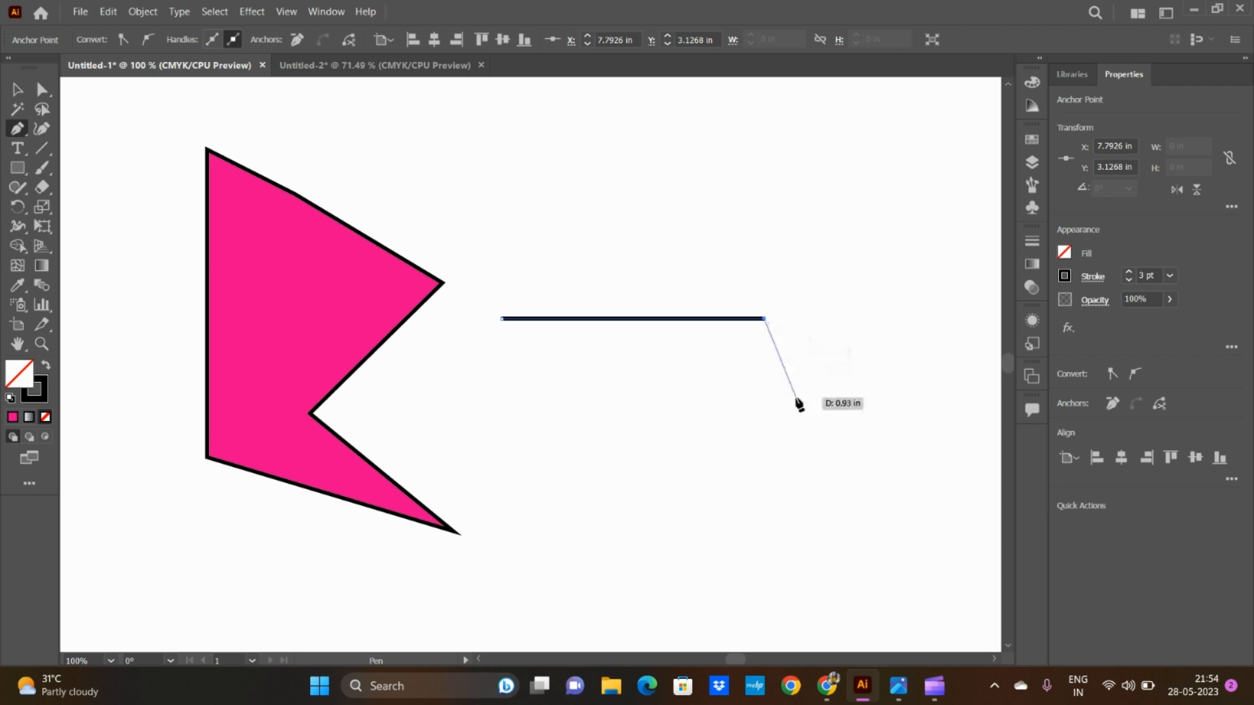
pyautogui.moveTo(794, 395); pyautogui.dragTo(874, 417)
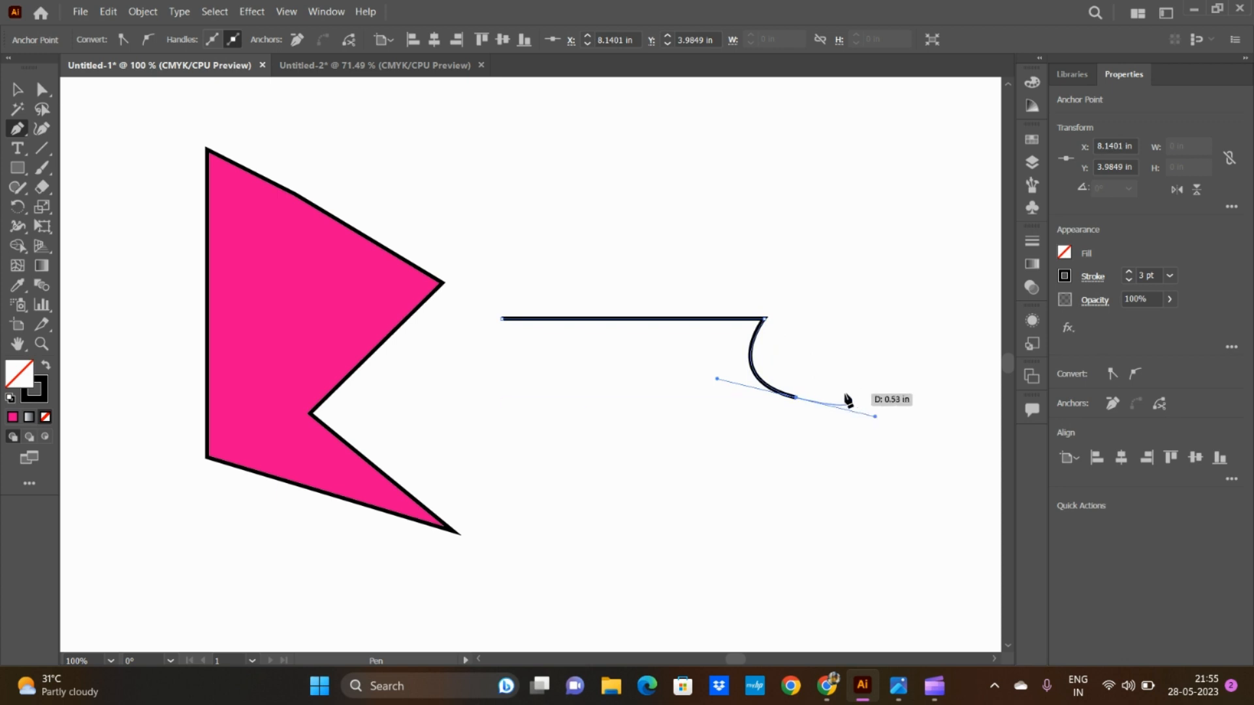
pyautogui.hotkey('ctrl', 'z')
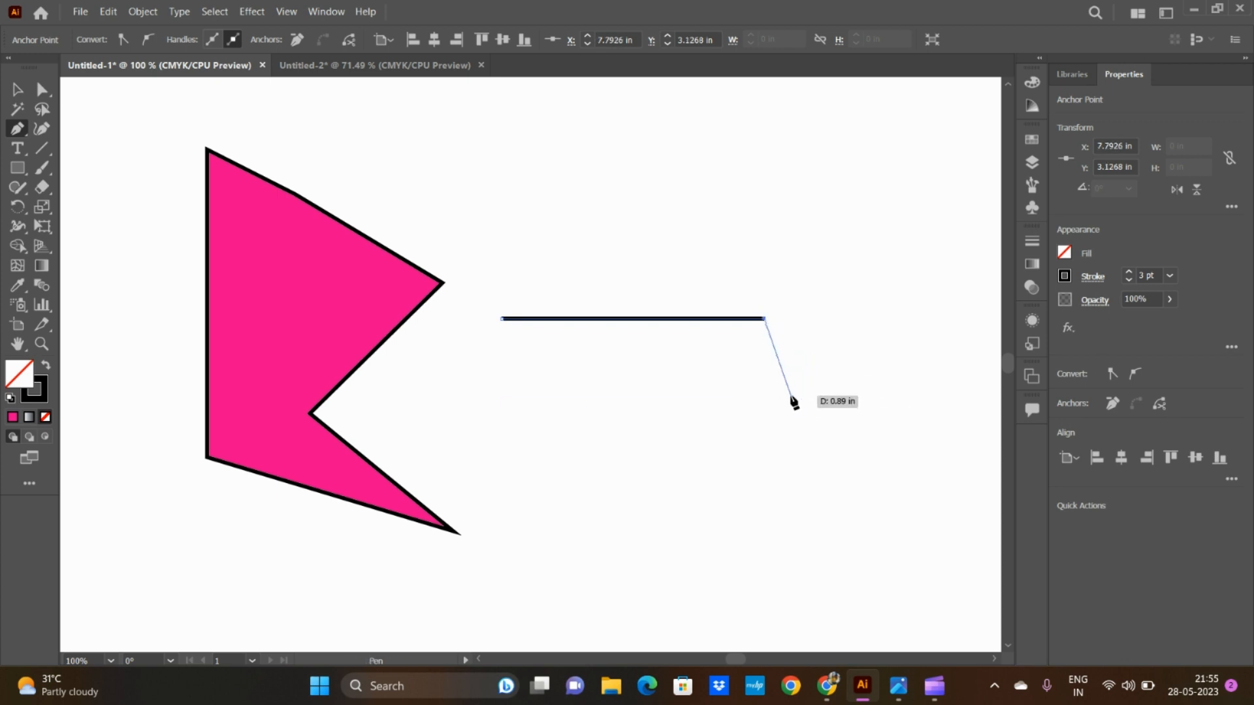
# Step: Try another curved segment by pulling out its direction handles, and undo the whole line path
pyautogui.keyDown('ctrl'); pyautogui.click(790, 403); pyautogui.keyUp('ctrl')
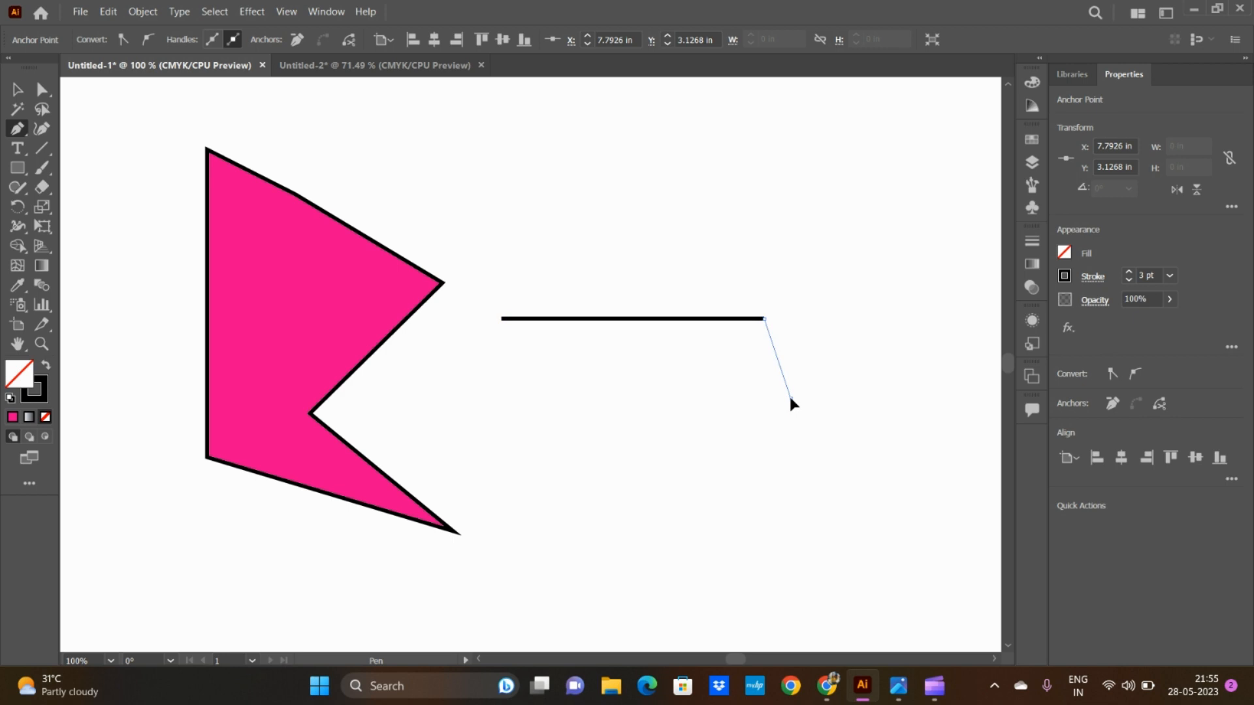
pyautogui.moveTo(790, 397); pyautogui.dragTo(851, 426)
pyautogui.moveTo(850, 428); pyautogui.dragTo(854, 432)
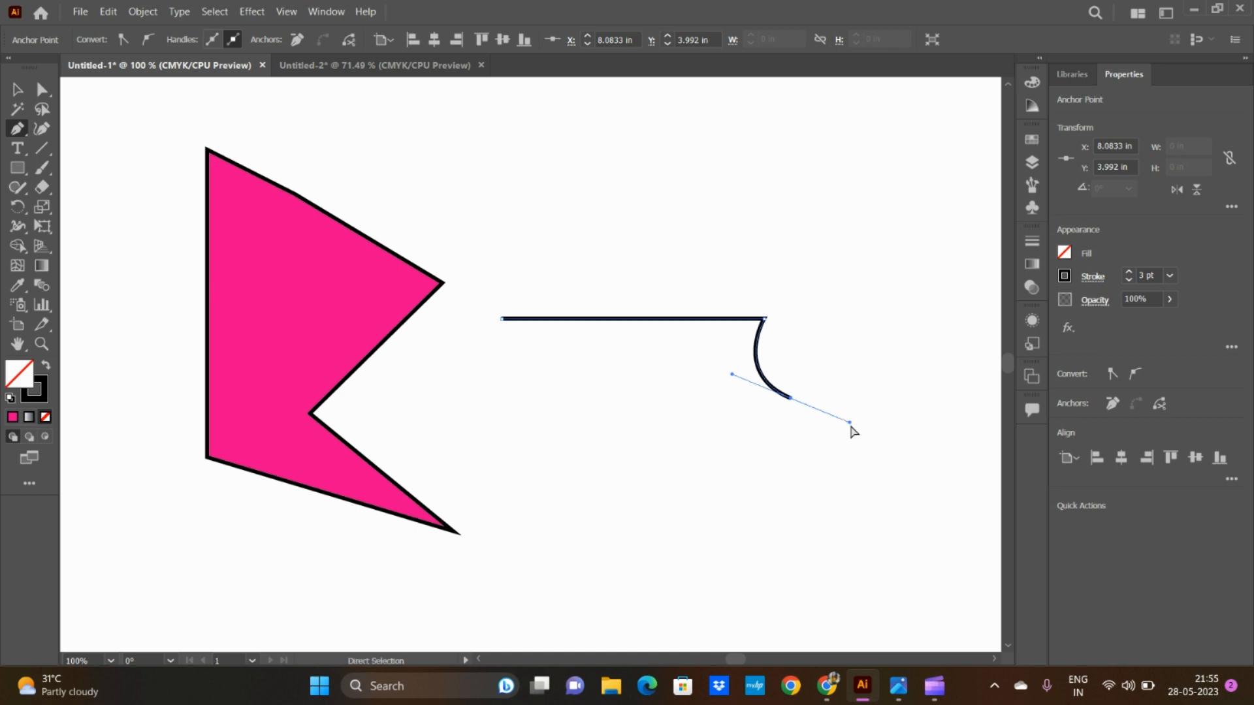
pyautogui.hotkey('ctrl', 'z')
pyautogui.hotkey('ctrl', 'z')
pyautogui.hotkey('ctrl', 'z')
pyautogui.hotkey('ctrl', 'z')
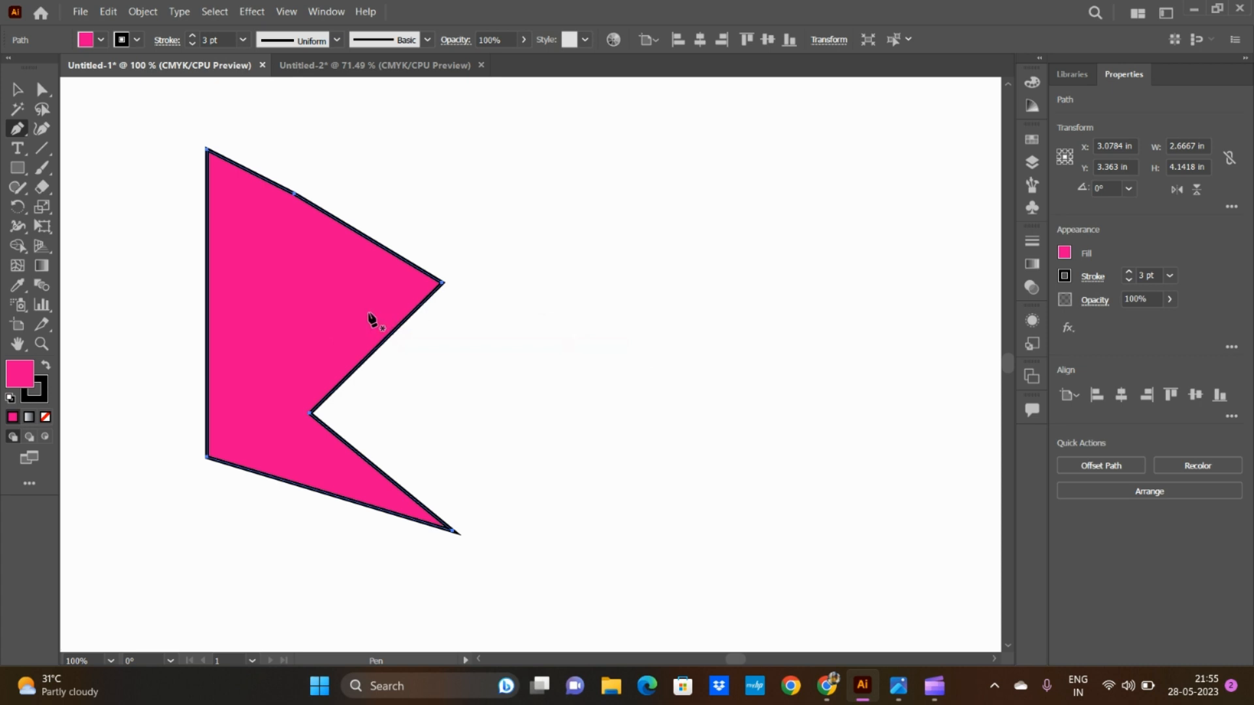
# Step: Draw a horizontal segment about 2.84 in long beside the pink shape and continue it with a downward curved segment
pyautogui.click(510, 328)
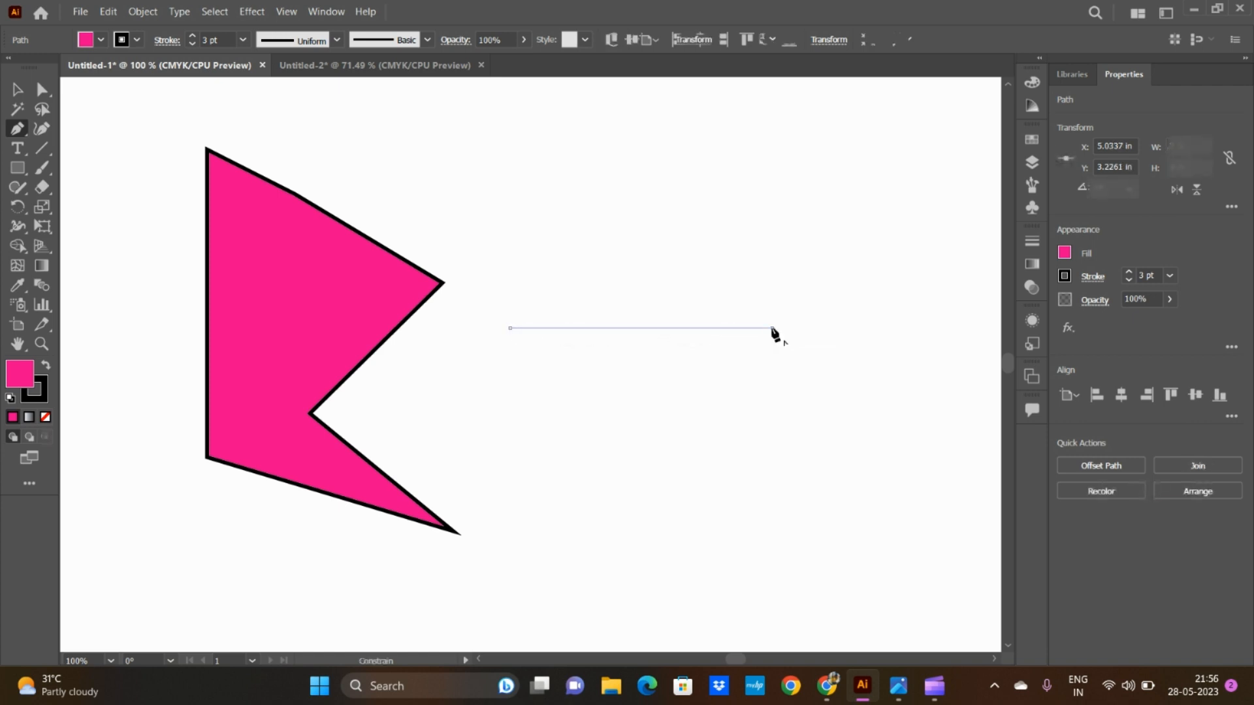
pyautogui.click(773, 328)
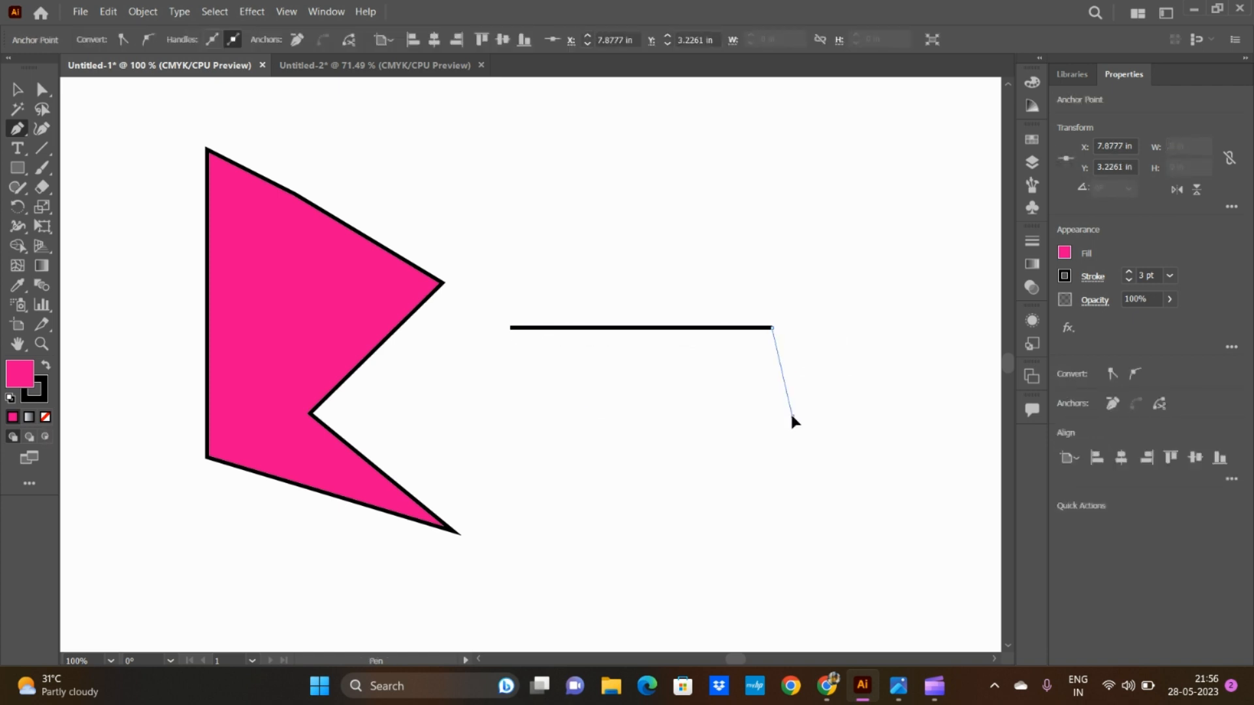
pyautogui.moveTo(791, 416); pyautogui.dragTo(868, 453)
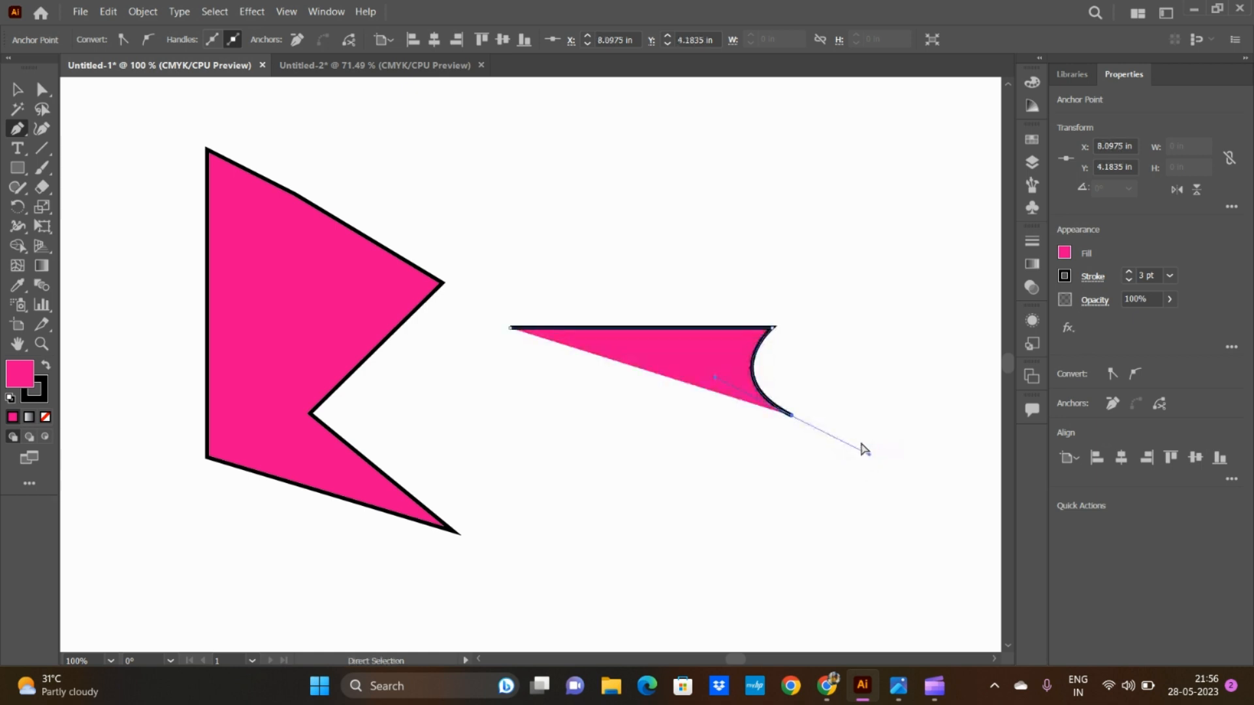
pyautogui.hotkey('ctrl', 'z')
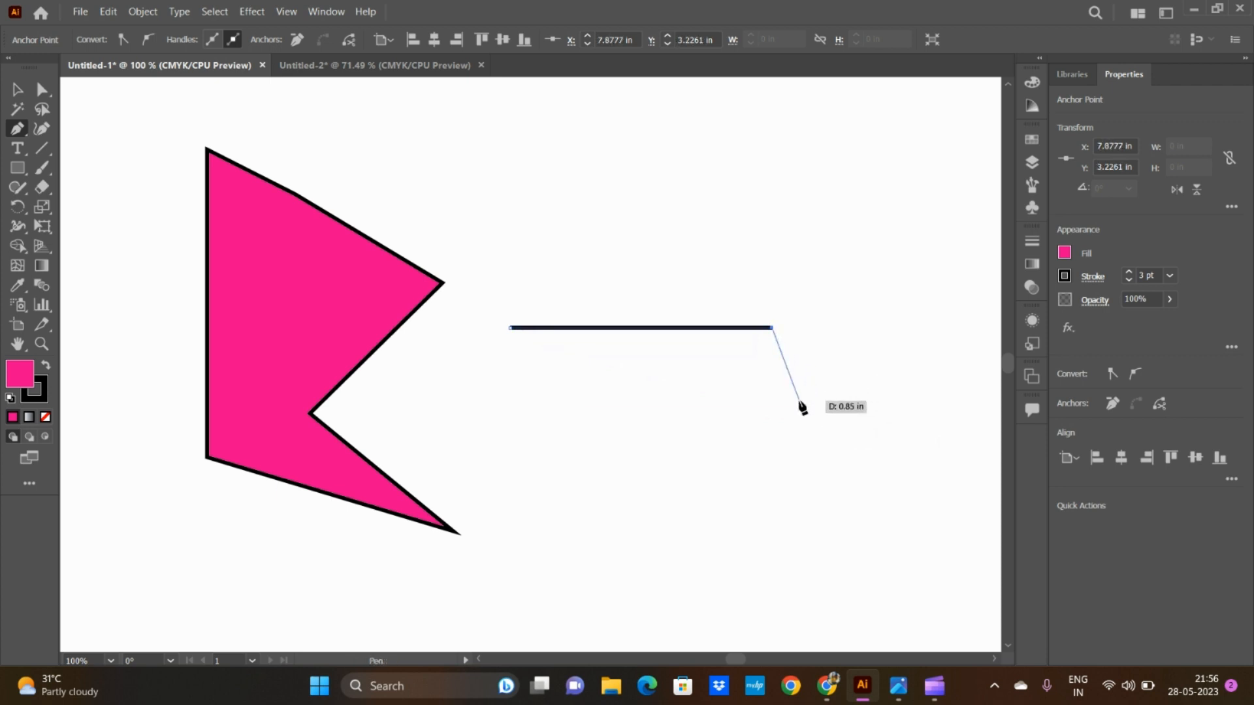
pyautogui.click(798, 400)
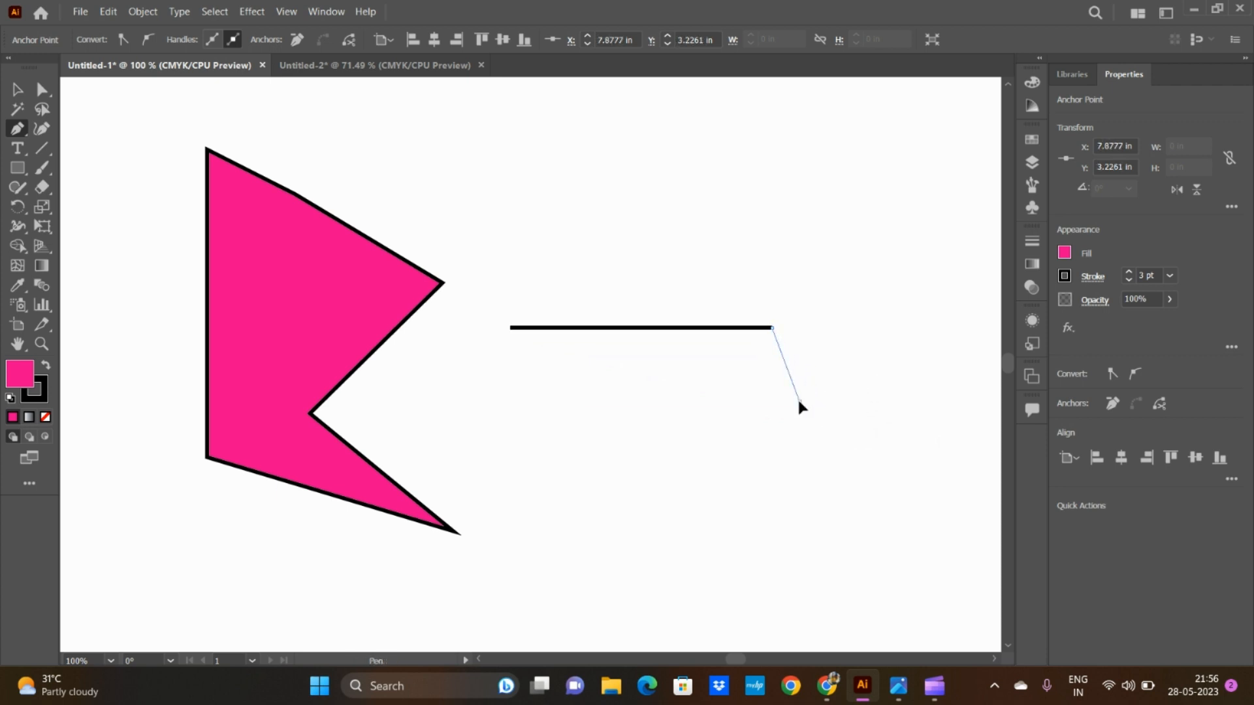
pyautogui.moveTo(799, 401); pyautogui.dragTo(867, 434)
pyautogui.moveTo(867, 433); pyautogui.dragTo(880, 424)
pyautogui.moveTo(879, 421)
pyautogui.mouseDown()
pyautogui.moveTo(890, 429)
pyautogui.moveTo(722, 437)
pyautogui.moveTo(708, 465)
pyautogui.moveTo(891, 436)
pyautogui.moveTo(908, 414)
pyautogui.moveTo(893, 403)
pyautogui.moveTo(896, 428)
pyautogui.moveTo(892, 407)
pyautogui.moveTo(909, 423)
pyautogui.moveTo(873, 428)
pyautogui.mouseUp()
pyautogui.moveTo(872, 428); pyautogui.dragTo(873, 425)
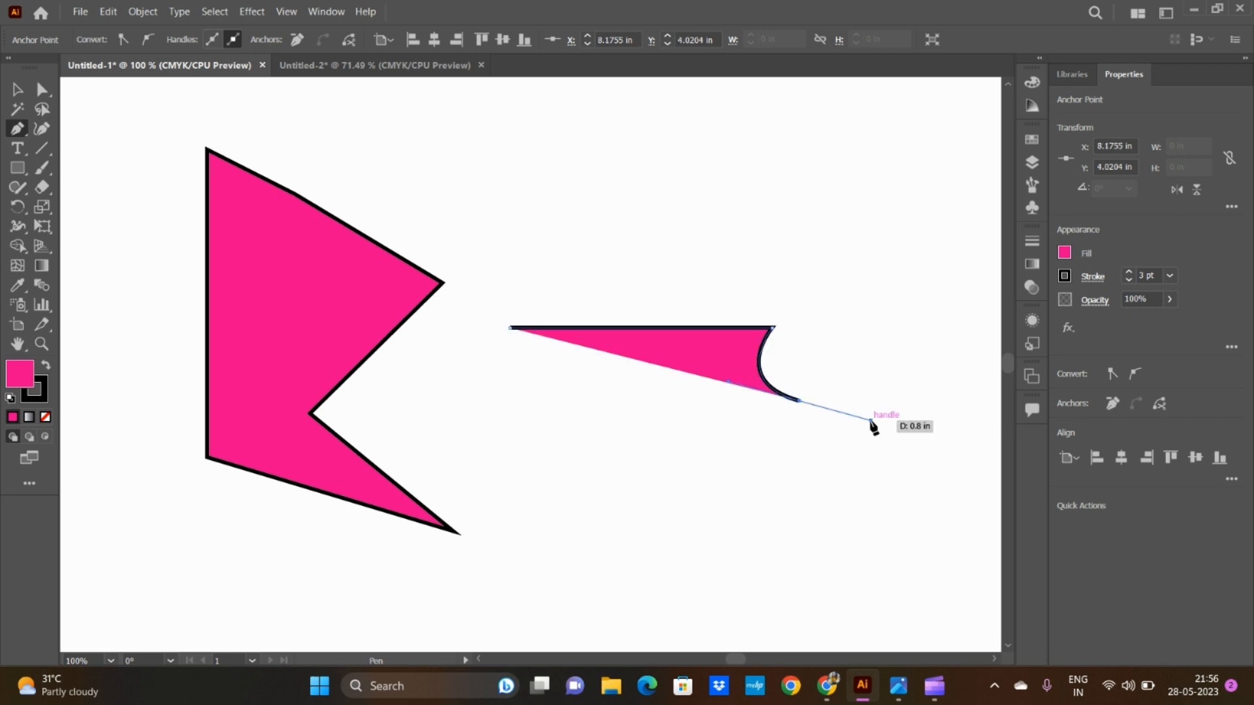
# Step: Set the fill of the open line-and-curve path beside the pink shape to None
pyautogui.click(1065, 254)
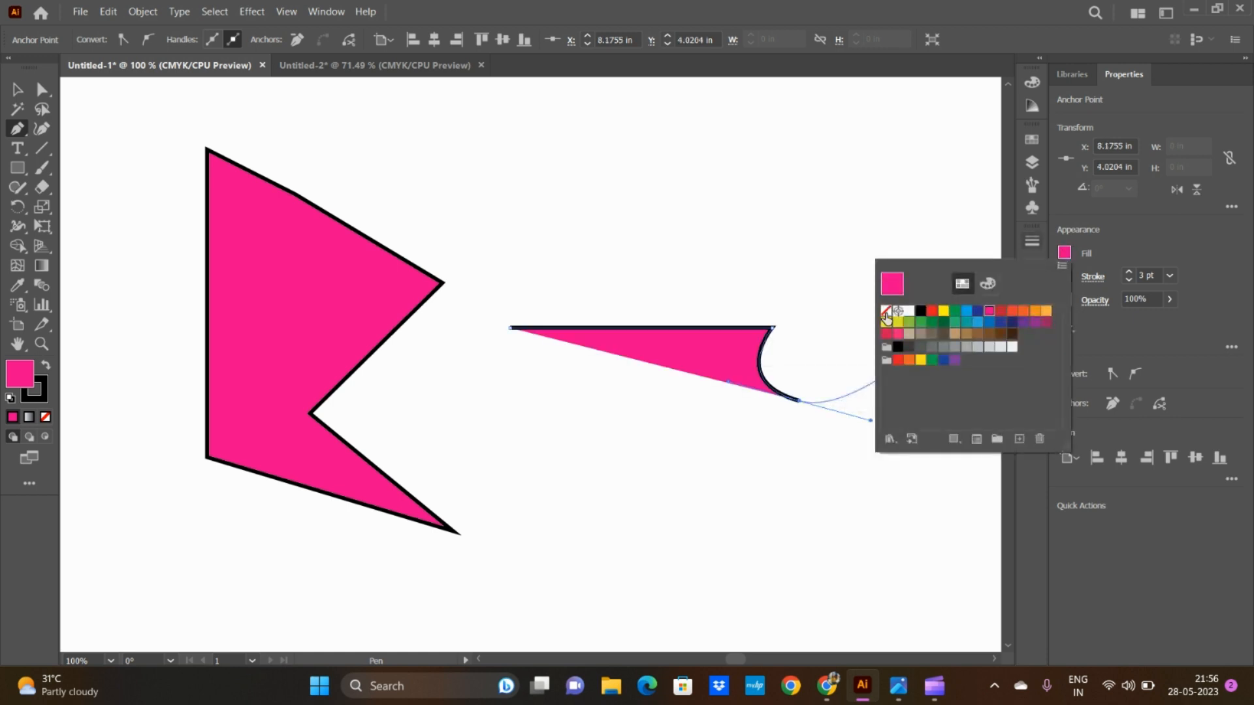
pyautogui.click(886, 310)
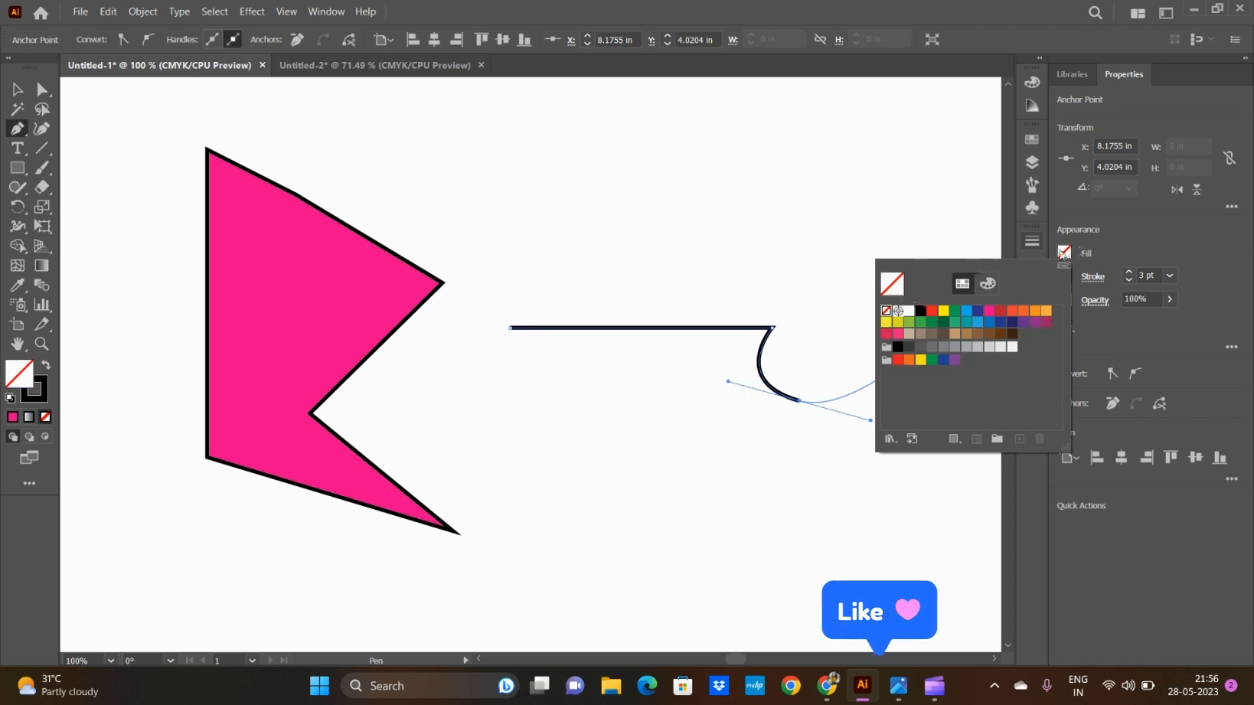
pyautogui.click(1064, 255)
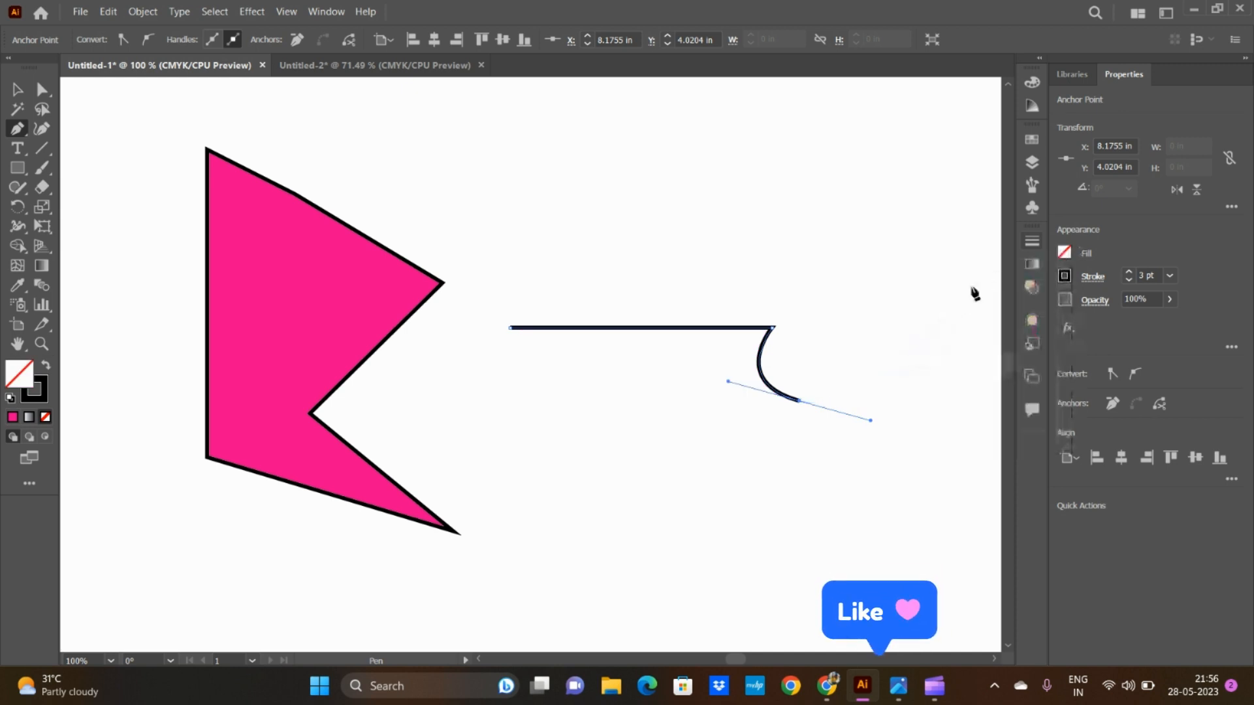
# Step: Extend the path with two upward-curving segments, dropping the outgoing handle at each anchor, and end it at about X 9.59 in, Y 3.18 in
pyautogui.click(800, 402)
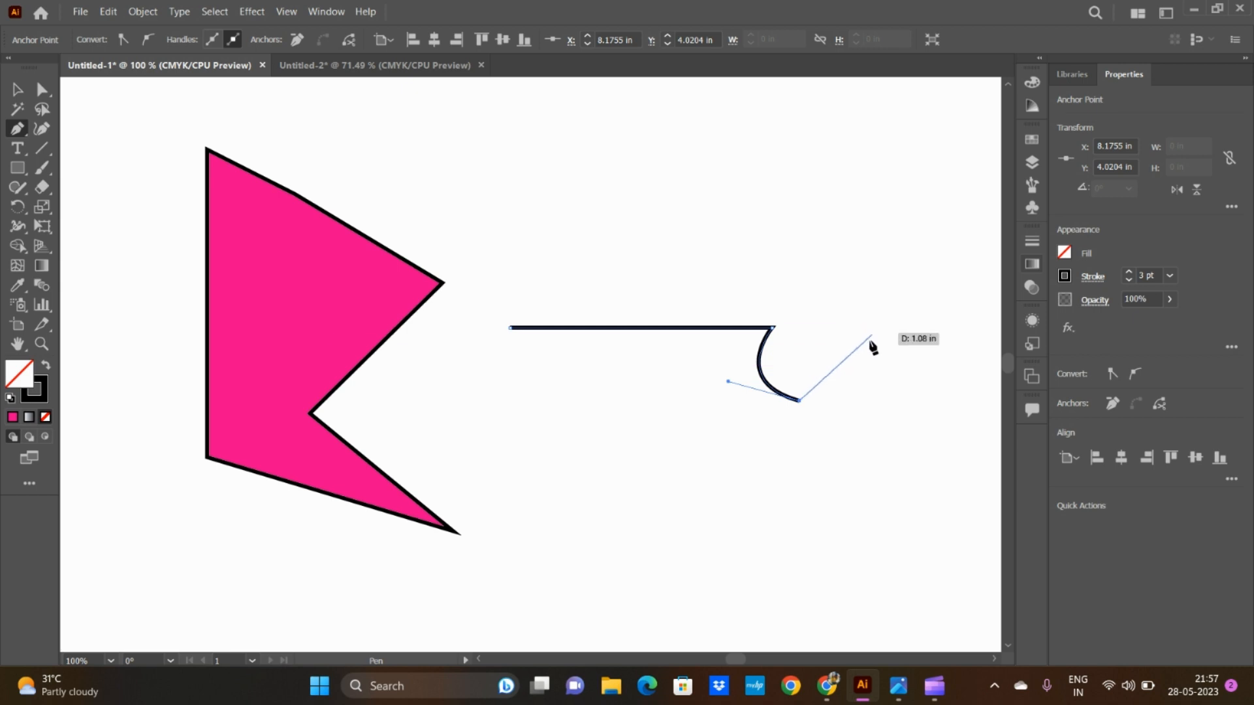
pyautogui.moveTo(868, 355)
pyautogui.mouseDown()
pyautogui.moveTo(888, 297)
pyautogui.moveTo(876, 276)
pyautogui.moveTo(877, 288)
pyautogui.mouseUp()
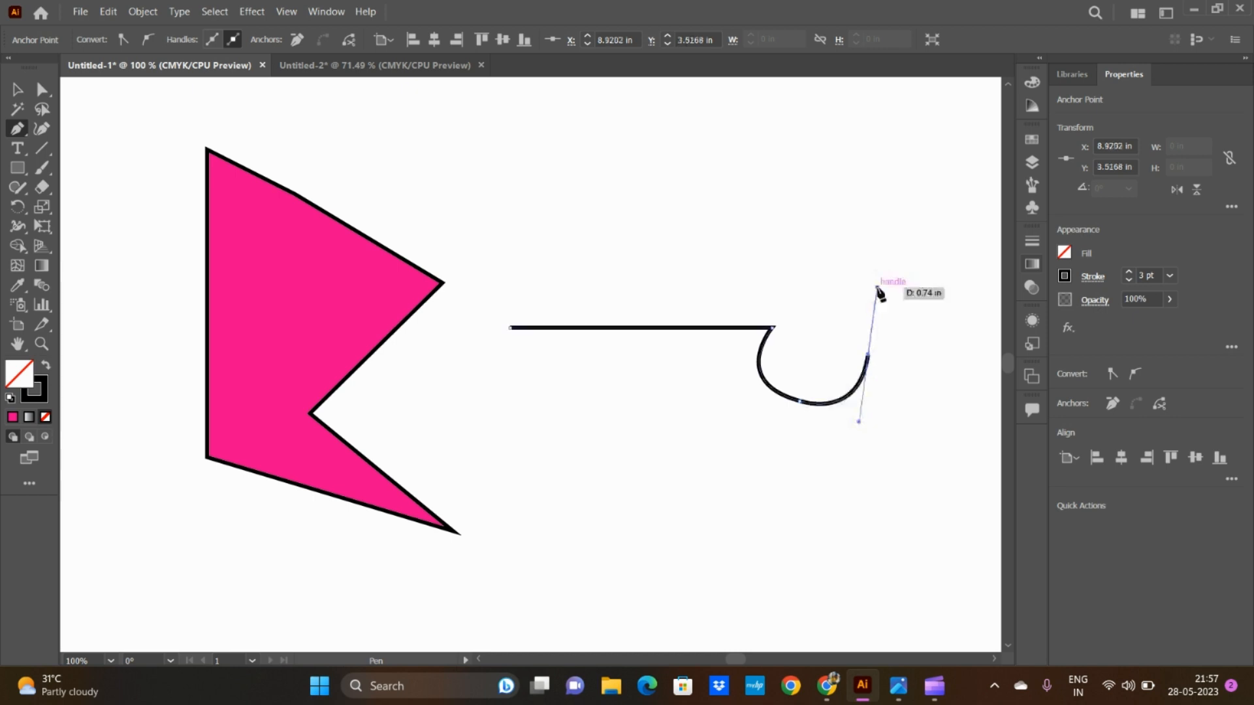
pyautogui.click(868, 356)
pyautogui.moveTo(869, 356); pyautogui.dragTo(933, 330)
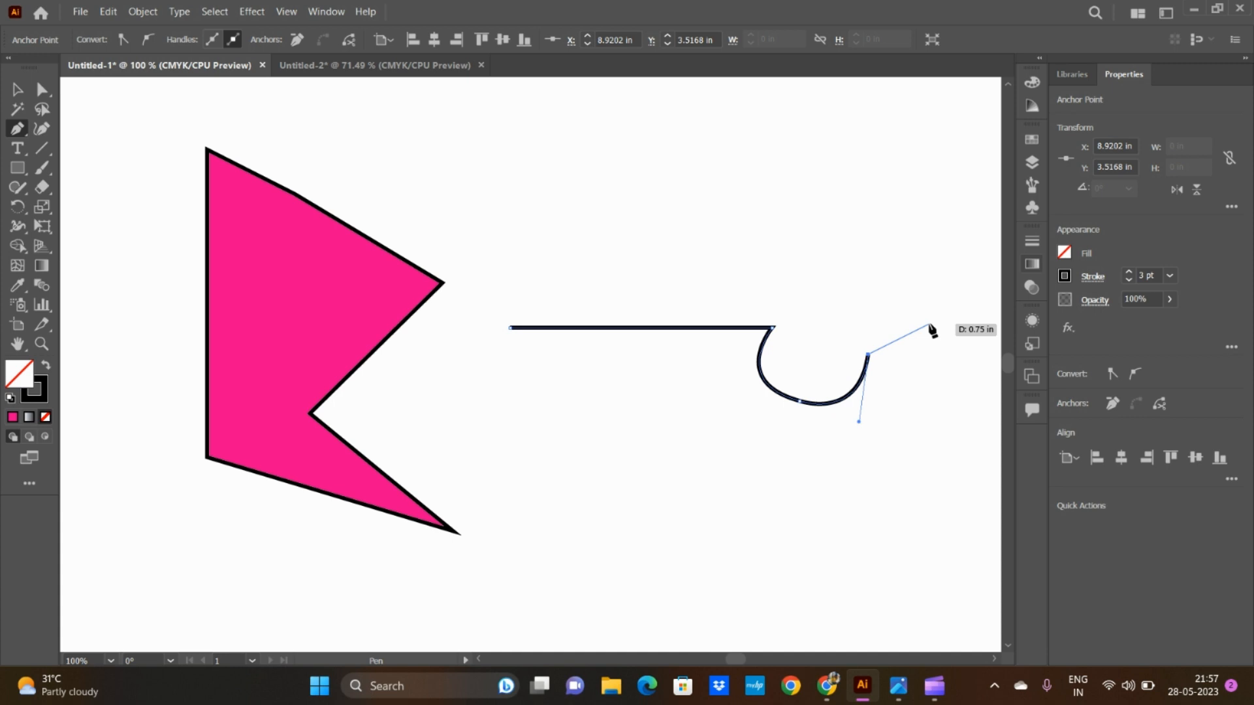
pyautogui.moveTo(929, 324); pyautogui.dragTo(924, 286)
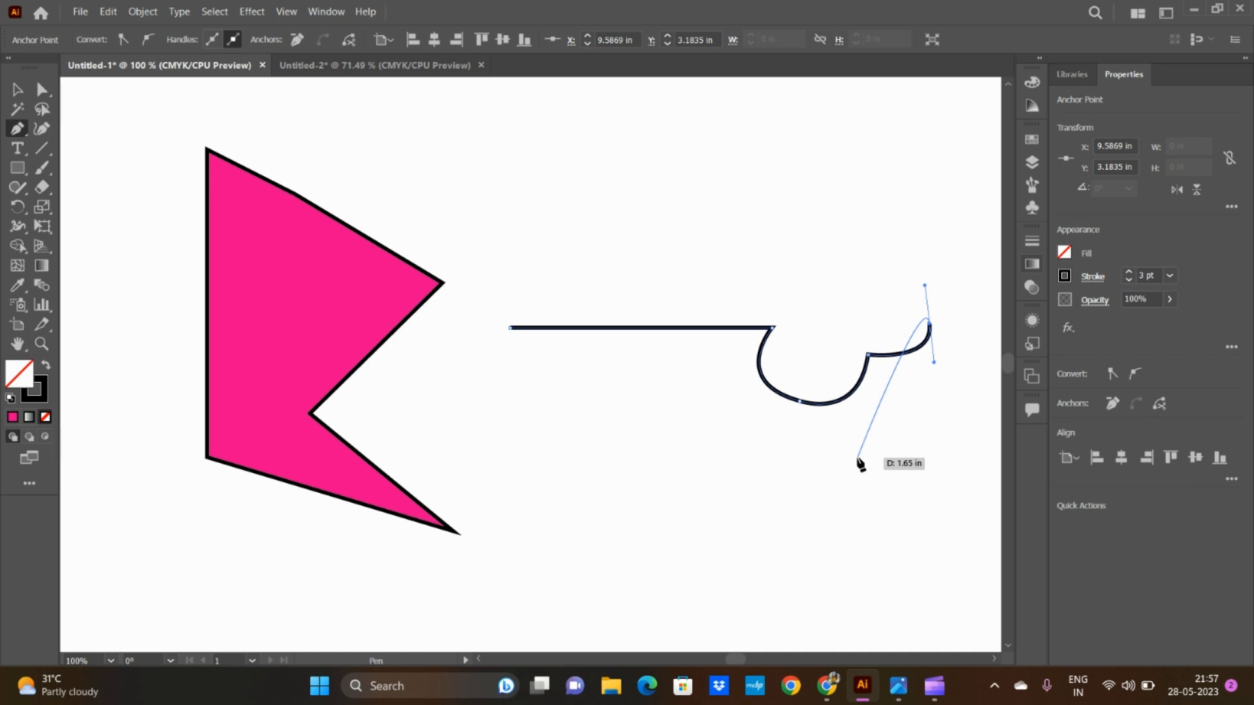
pyautogui.click(930, 325)
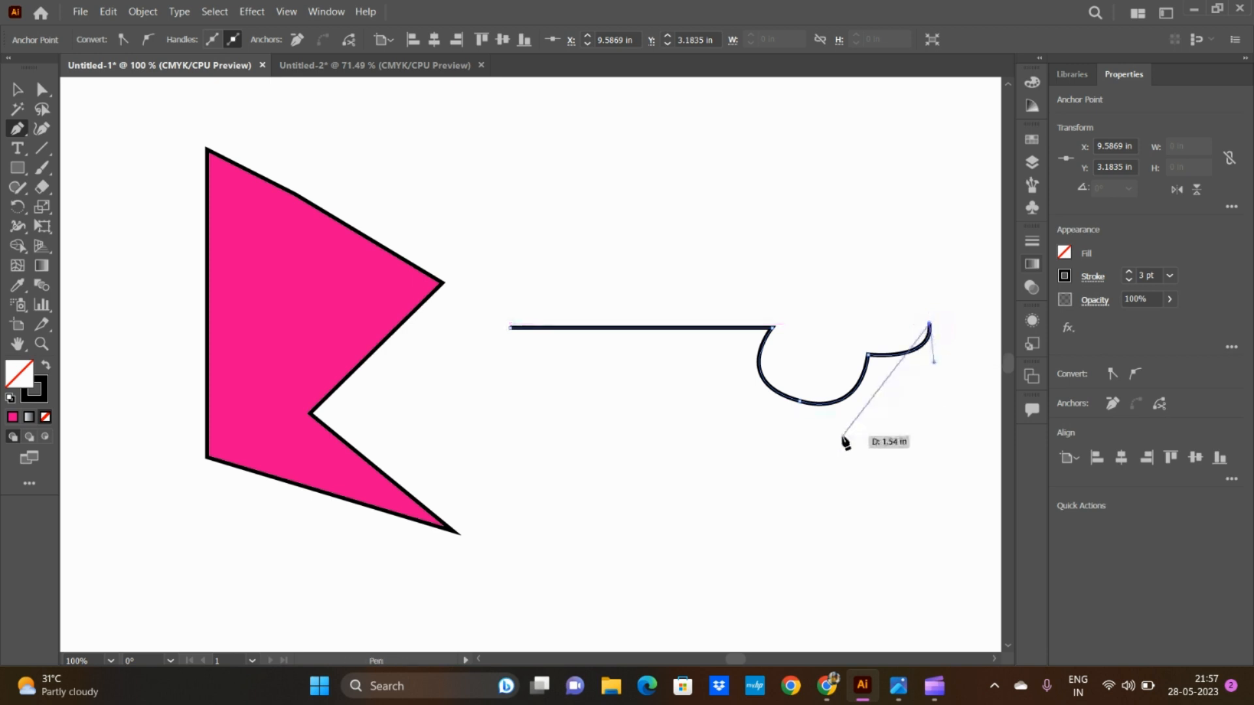
pyautogui.press('Escape')
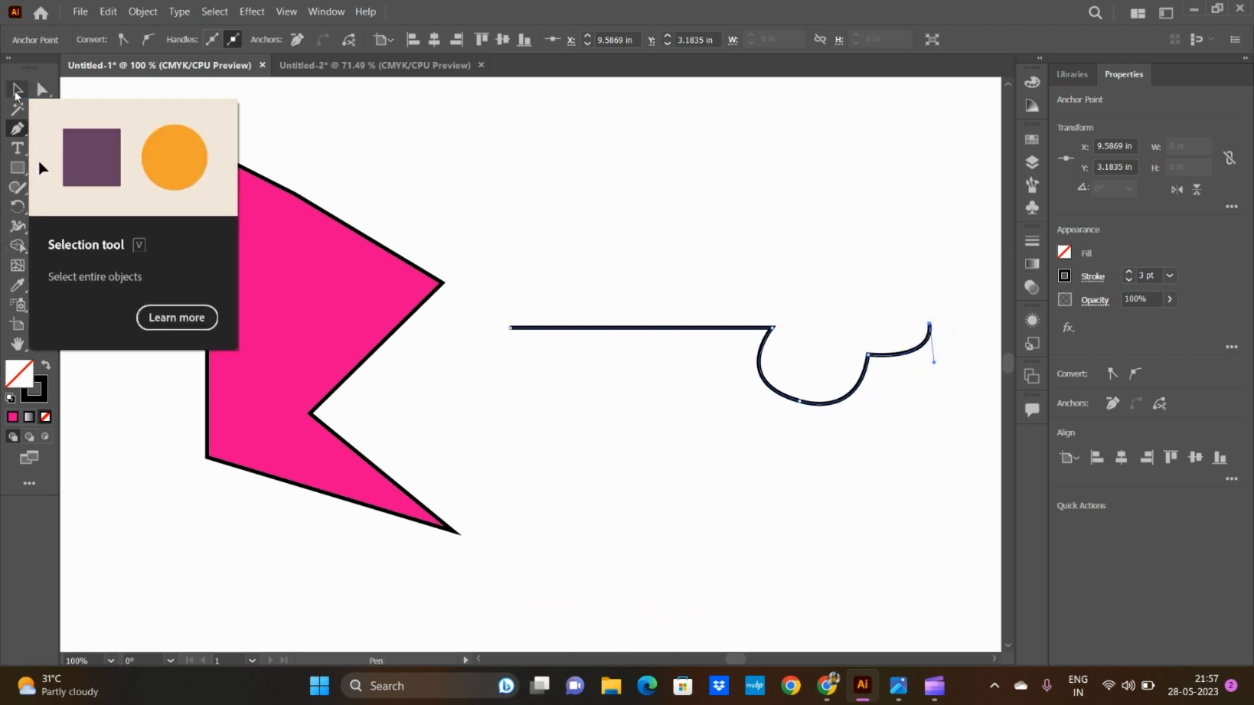
# Step: Move the finished path slightly down toward the pink shape and set its stroke to the red swatch C=15 M=100 Y=90 K=10
pyautogui.click(17, 92)
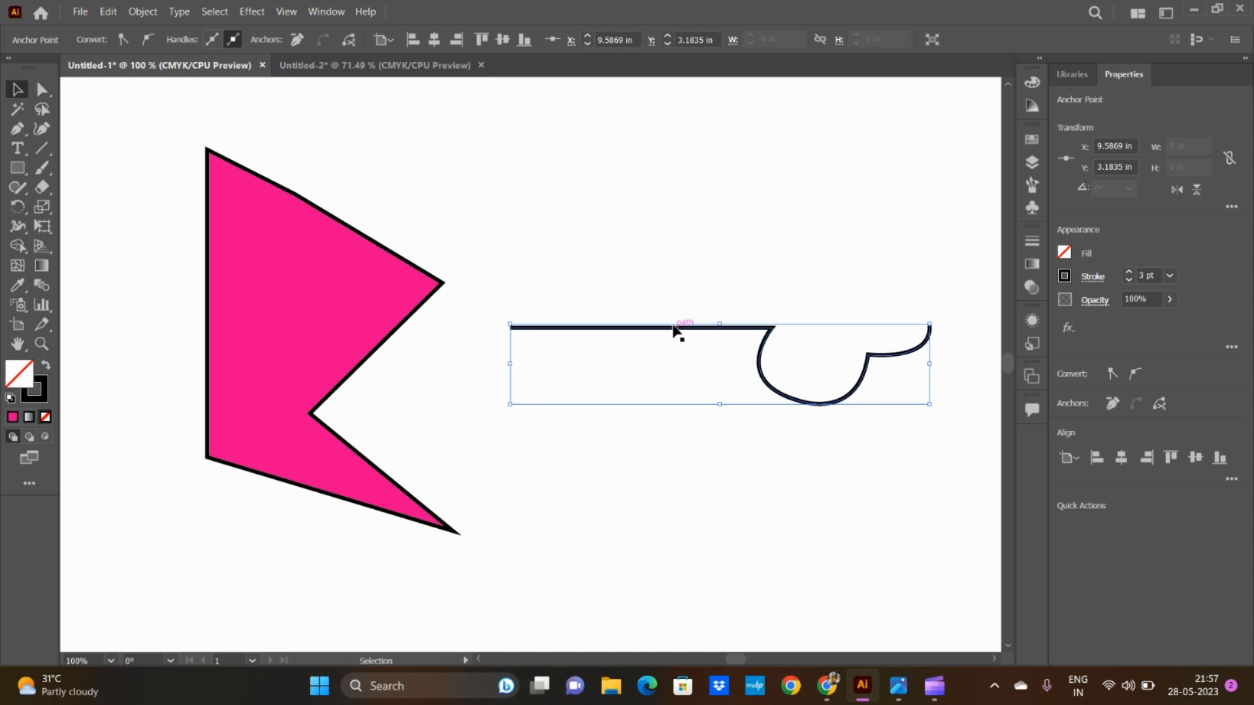
pyautogui.moveTo(677, 330)
pyautogui.mouseDown()
pyautogui.moveTo(641, 213)
pyautogui.moveTo(658, 344)
pyautogui.mouseUp()
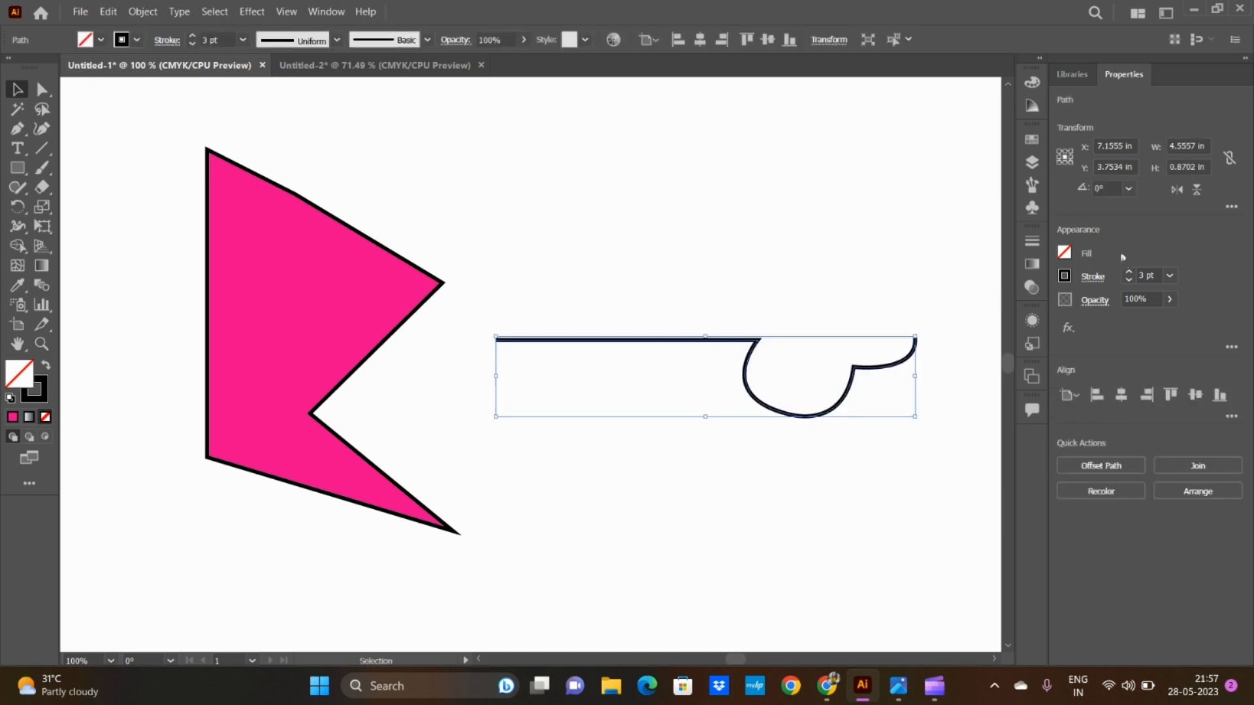
pyautogui.click(1065, 276)
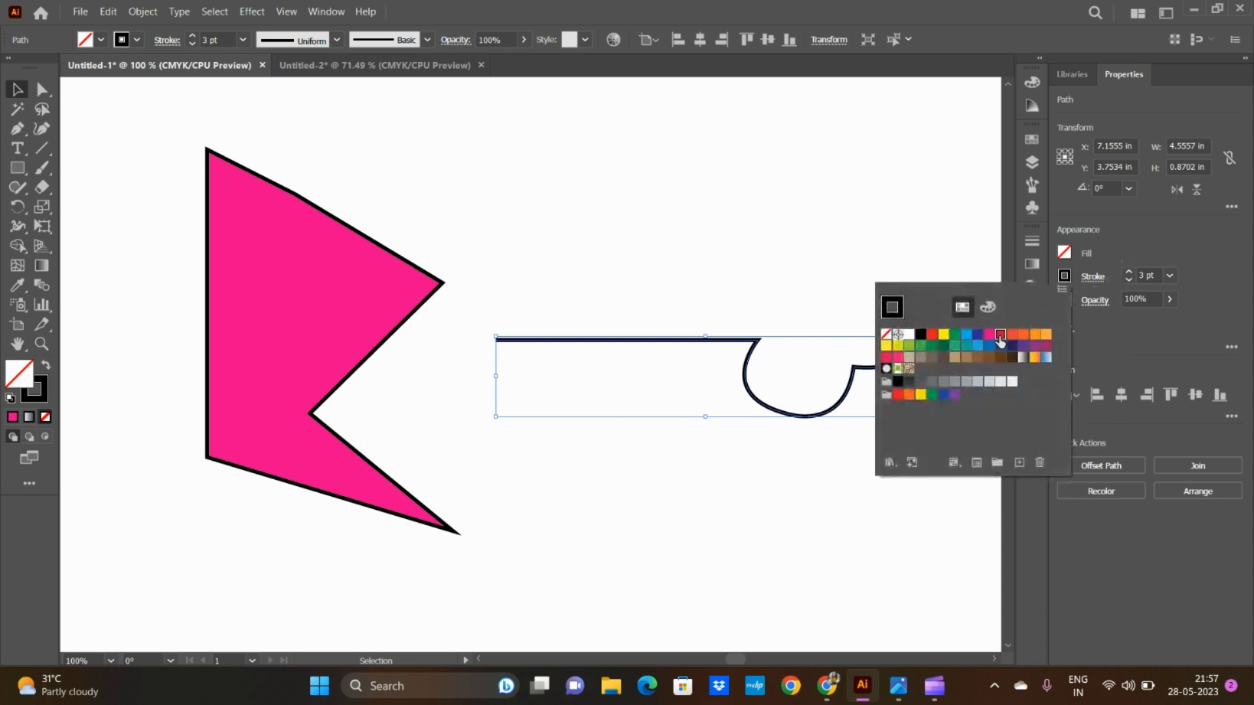
pyautogui.click(1000, 337)
pyautogui.click(1064, 278)
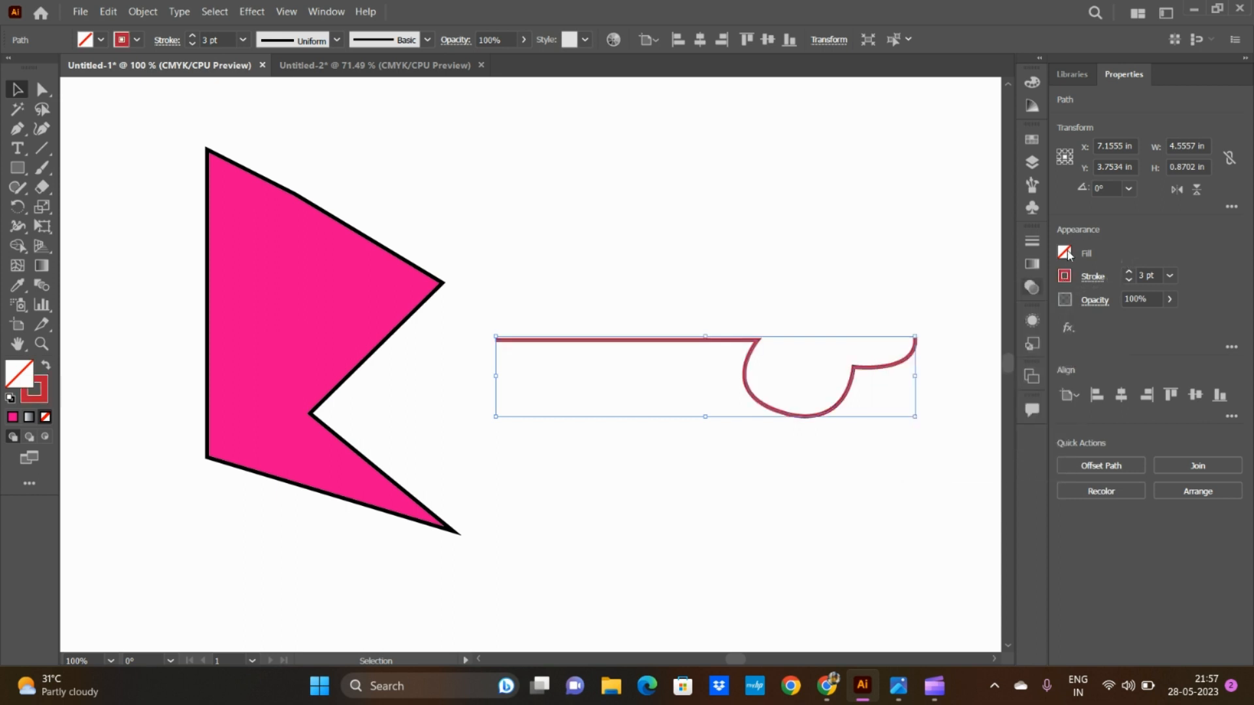
# Step: Try the red swatch C=15 M=100 Y=90 K=10 as the path's fill, and return the fill to None
pyautogui.click(1064, 253)
pyautogui.click(1000, 311)
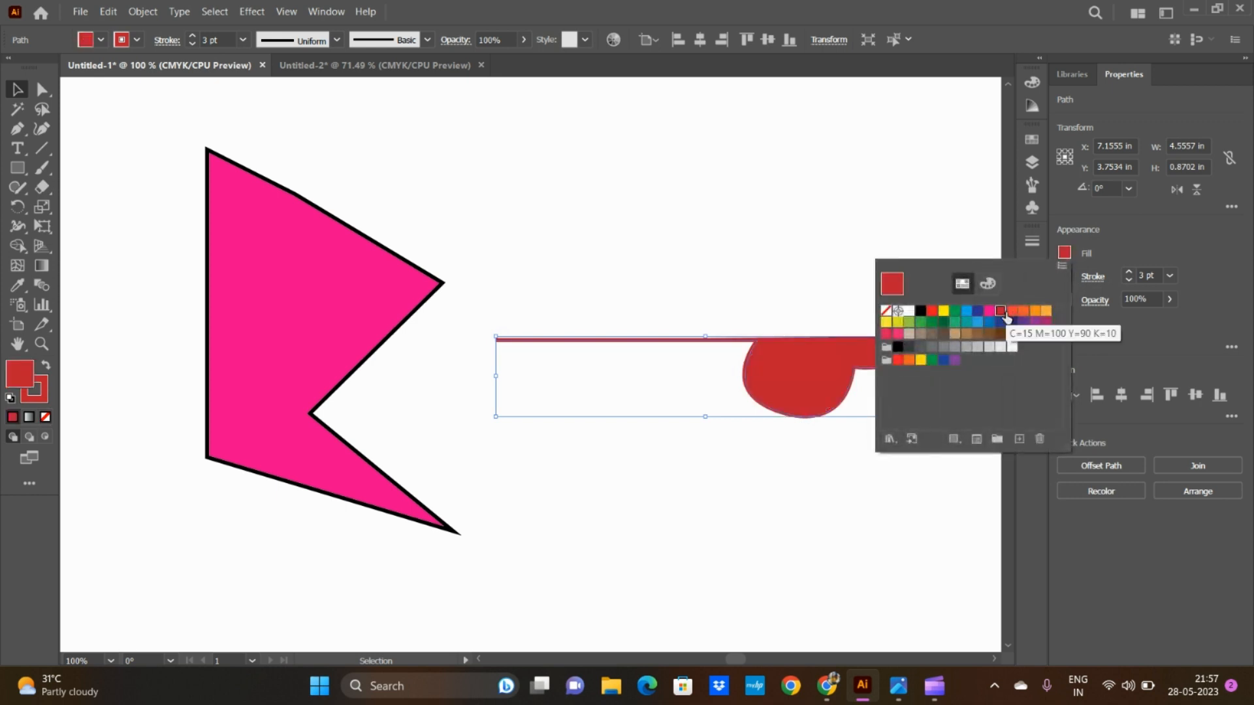
pyautogui.click(1064, 253)
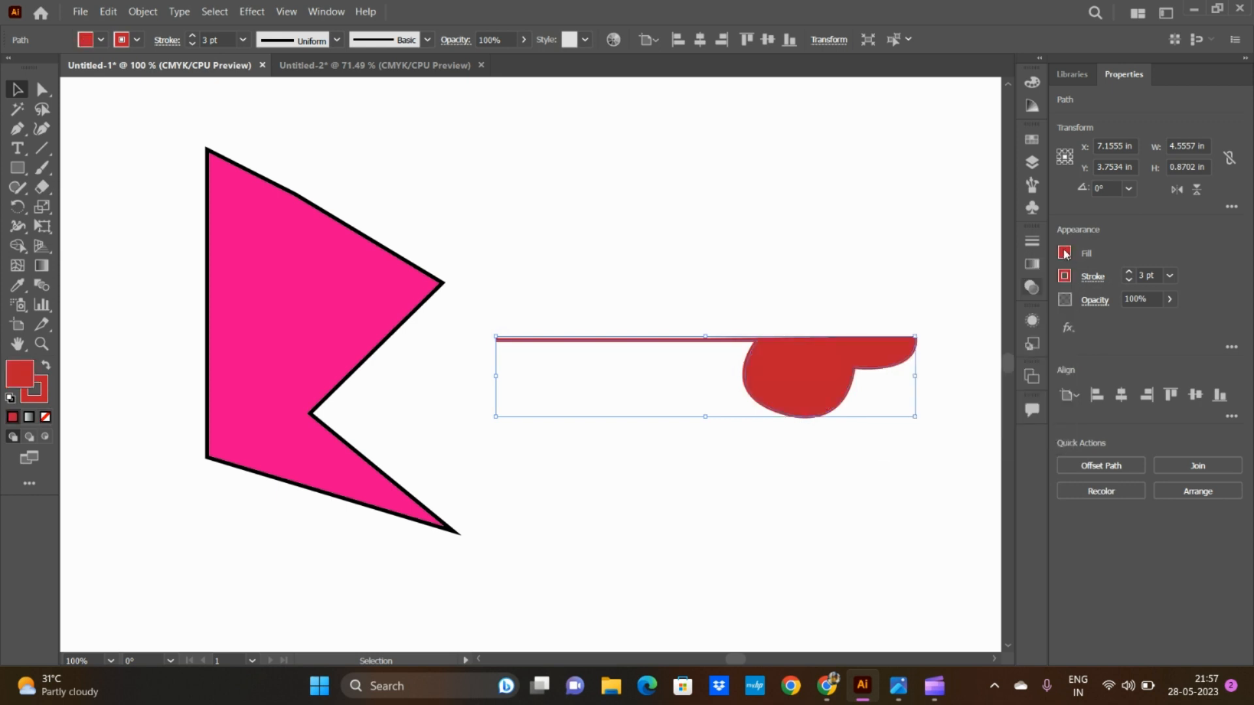
pyautogui.click(722, 589)
pyautogui.click(792, 400)
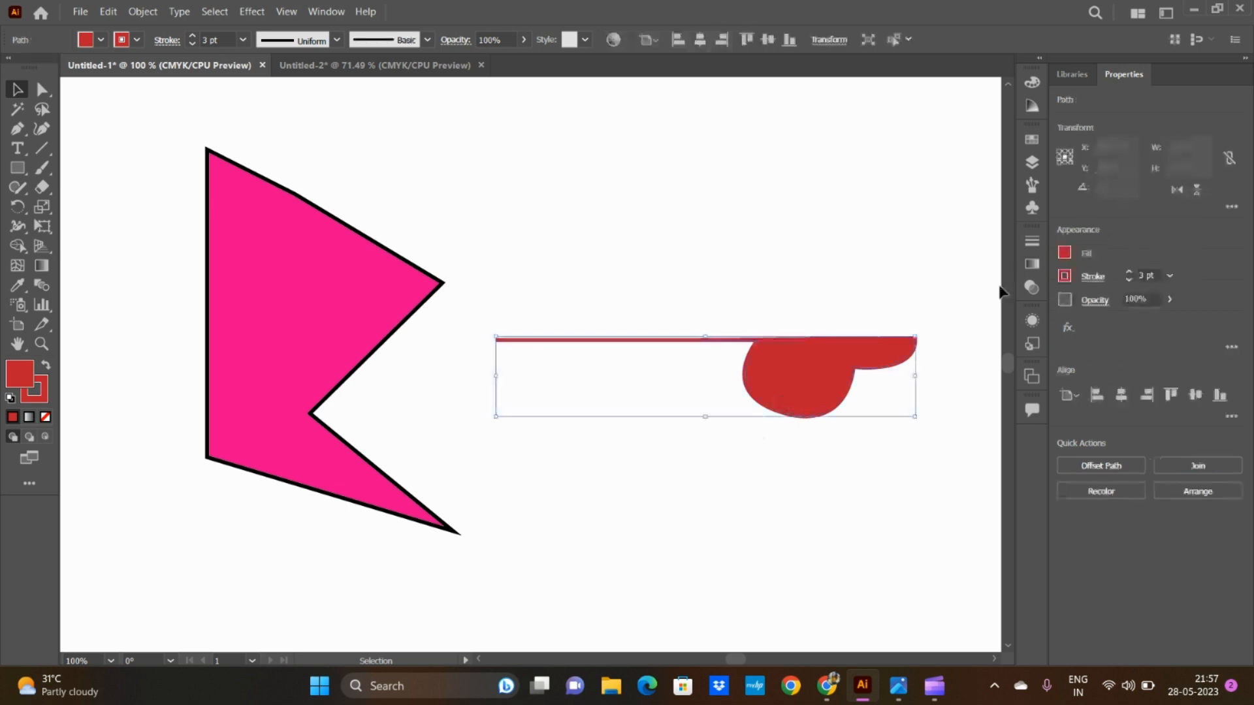
pyautogui.click(1065, 252)
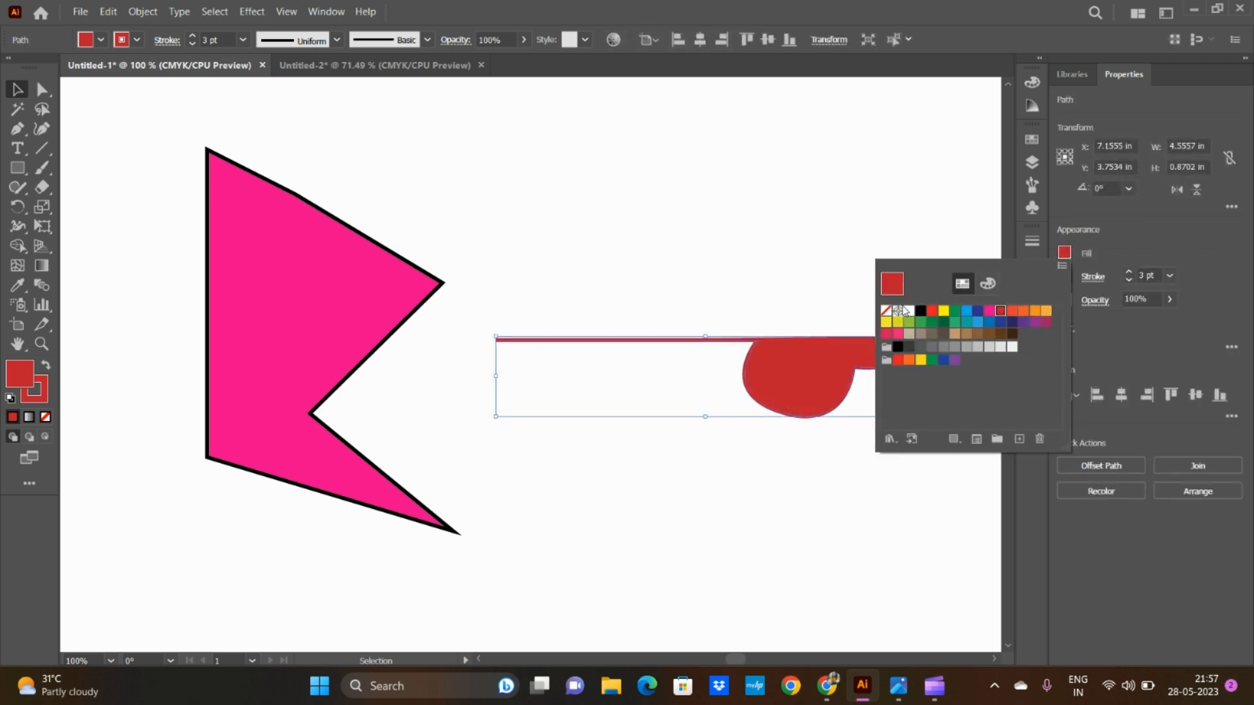
pyautogui.click(886, 310)
pyautogui.click(1065, 254)
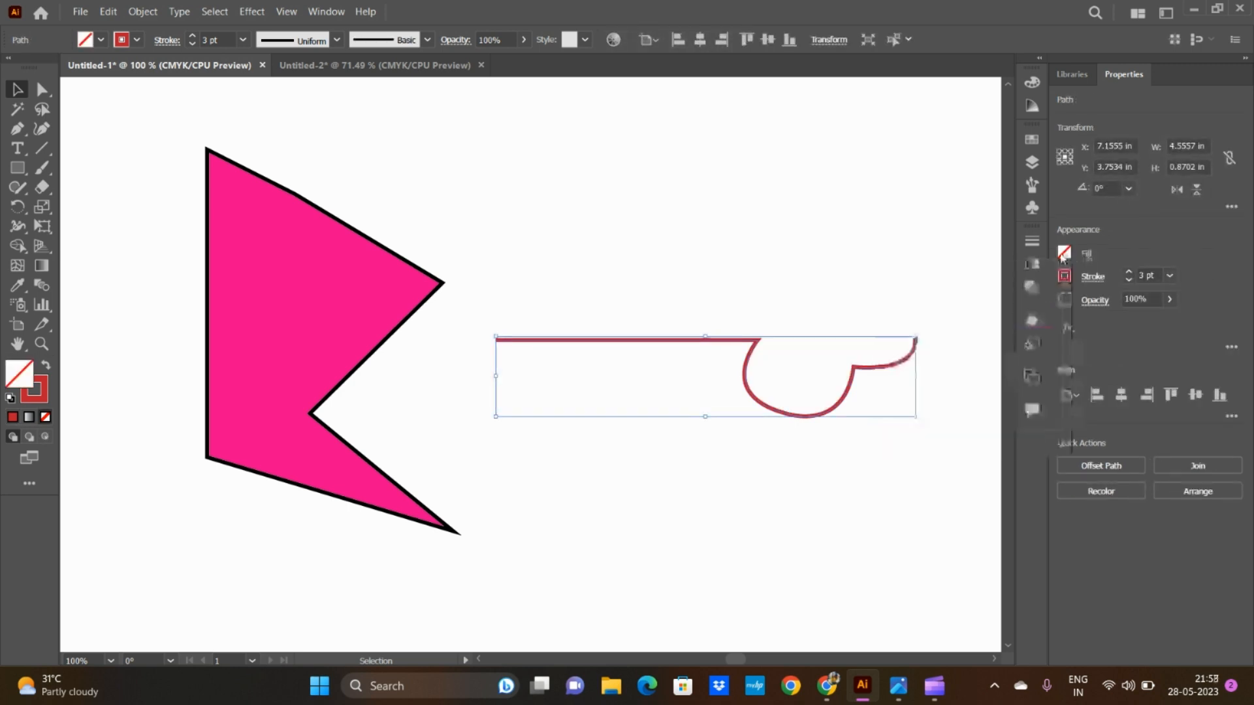
# Step: Move the red curved path up beside the pink shape's upper edge, to about X 6.46 in, Y 1.83 in
pyautogui.click(808, 476)
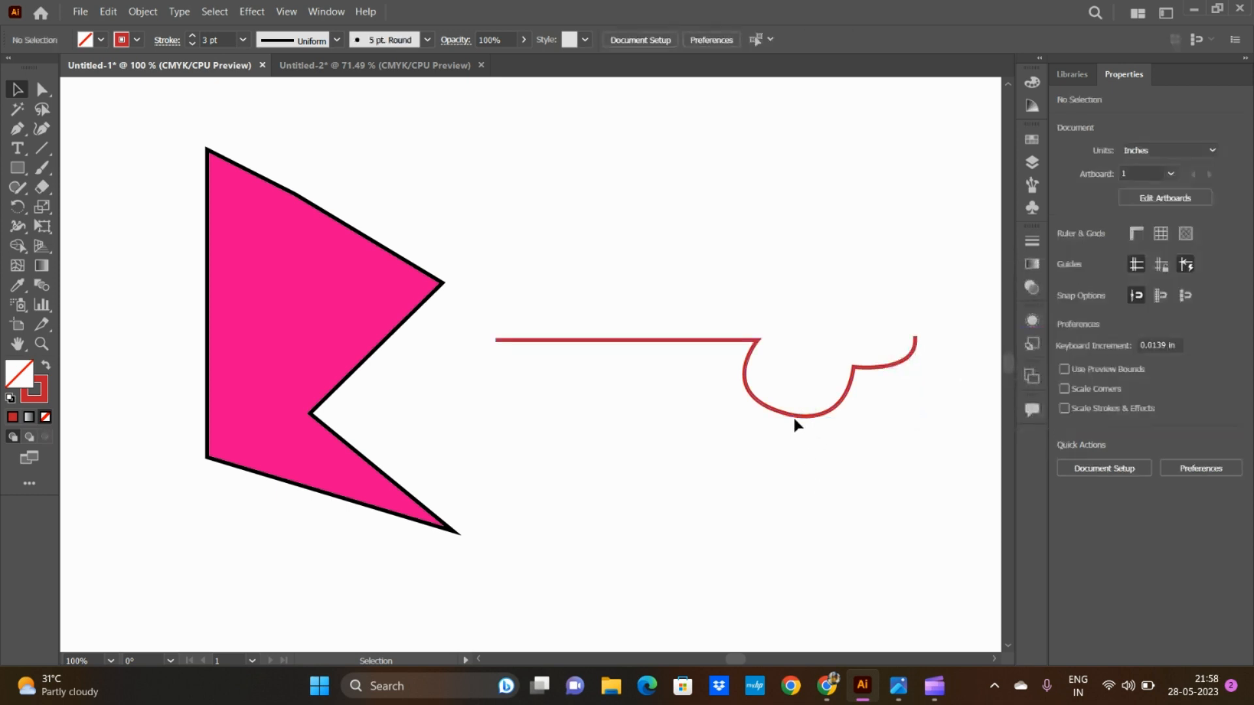
pyautogui.moveTo(794, 418); pyautogui.dragTo(779, 271)
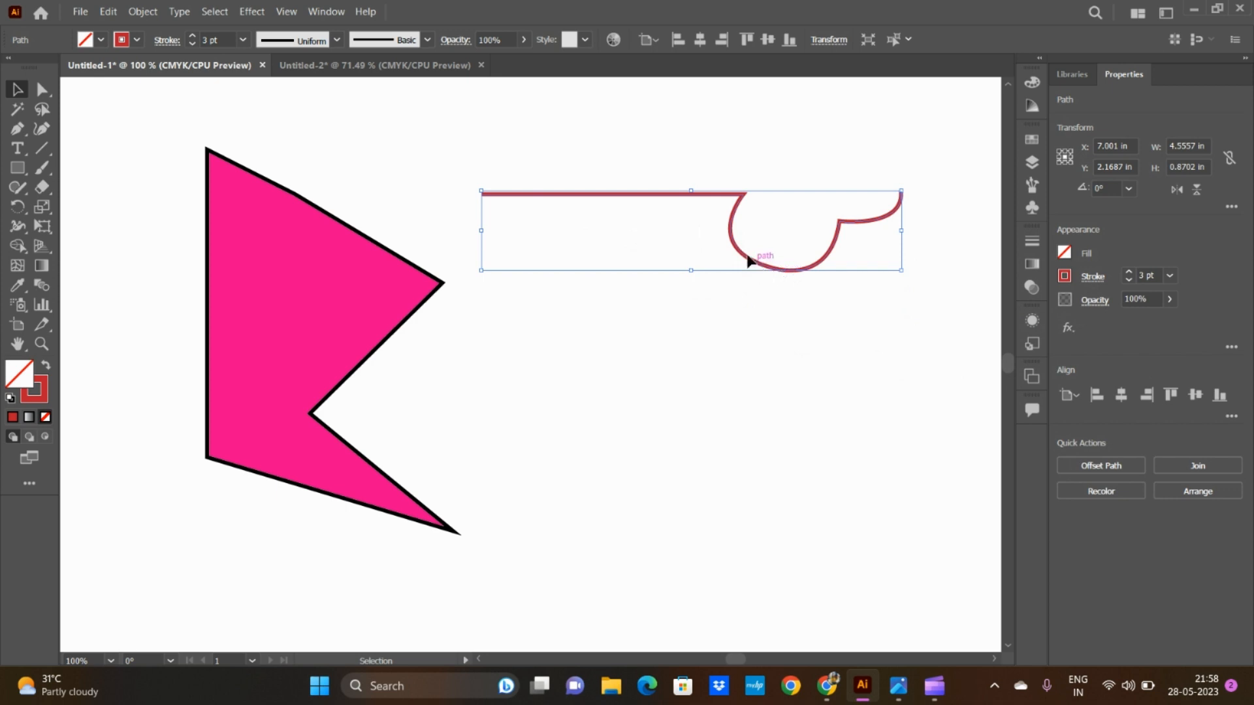
pyautogui.moveTo(755, 263); pyautogui.dragTo(702, 225)
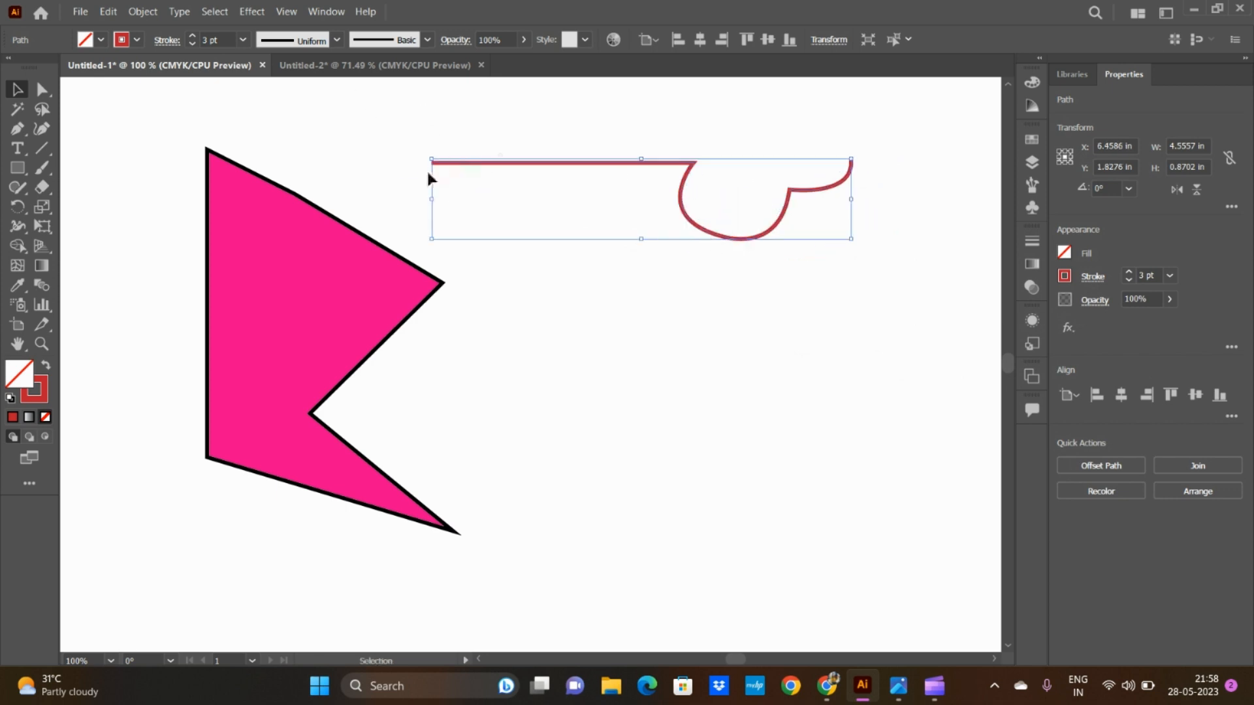
# Step: Switch to the Untitled-2 document and set the Pen tool's fill to None
pyautogui.click(305, 66)
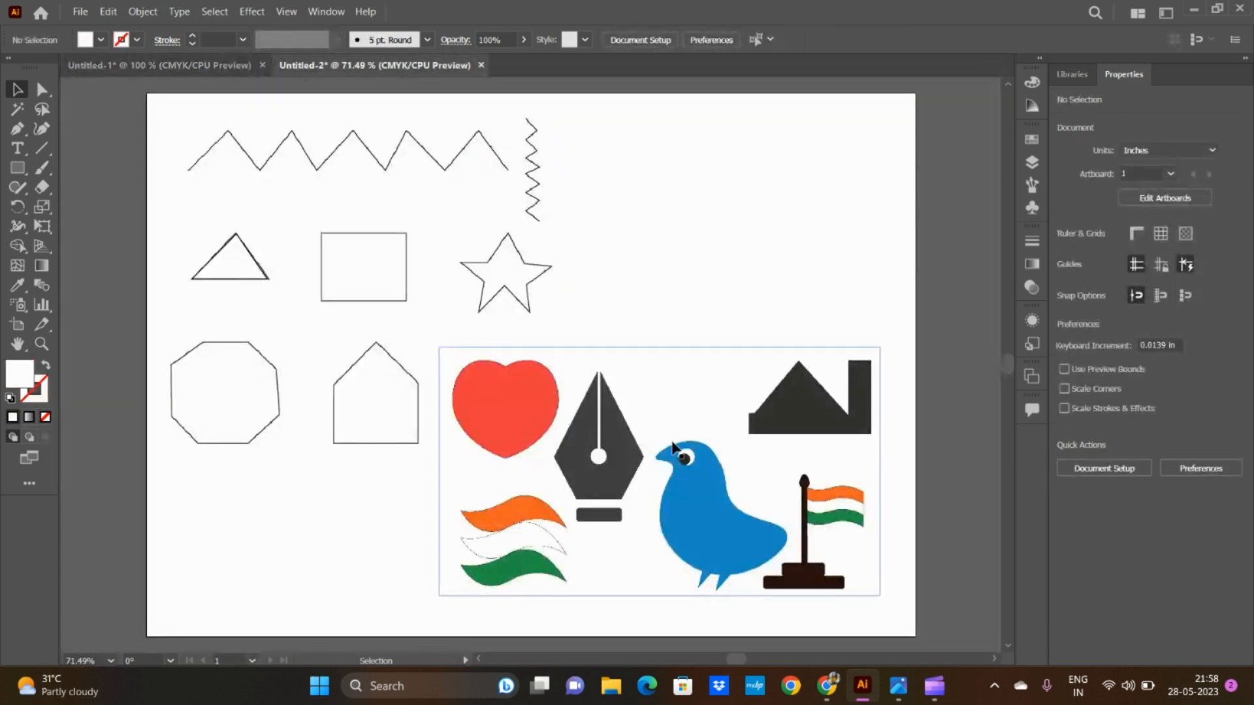
pyautogui.click(17, 130)
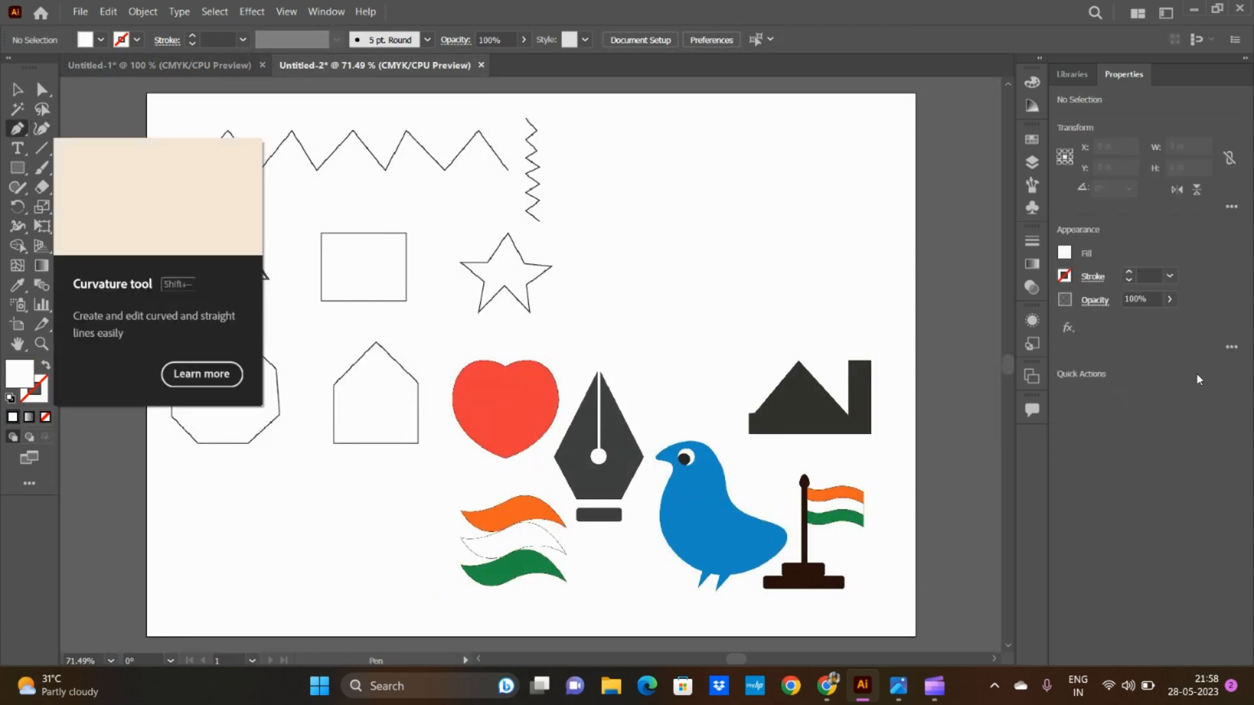
pyautogui.click(1066, 255)
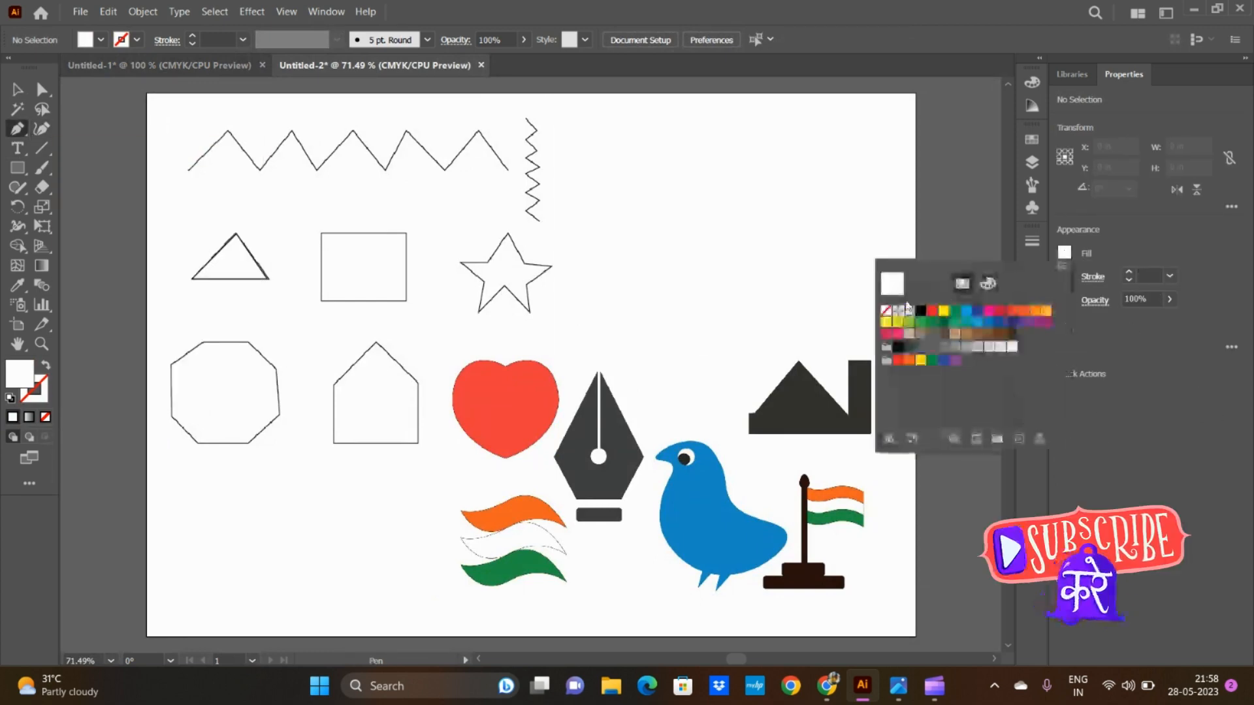
pyautogui.click(921, 311)
pyautogui.click(887, 312)
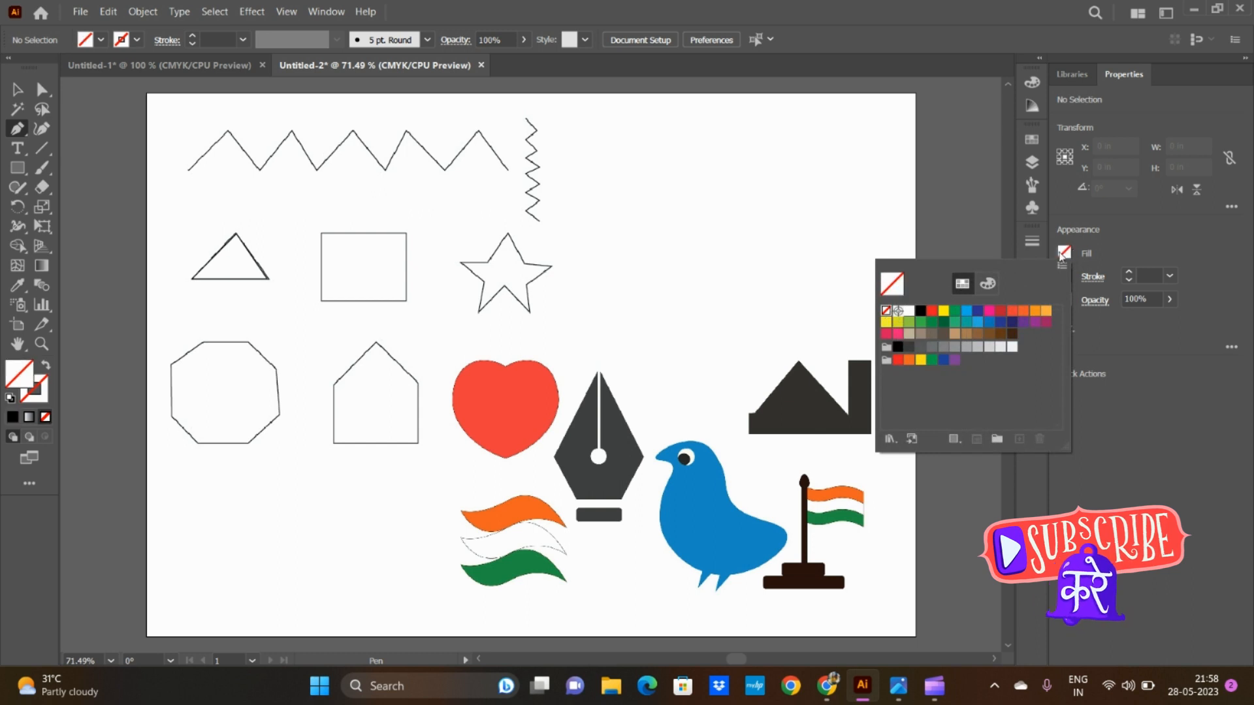
pyautogui.click(1063, 256)
# Step: Set the stroke for new Pen paths to black with a 2 pt weight
pyautogui.click(1064, 277)
pyautogui.click(1064, 277)
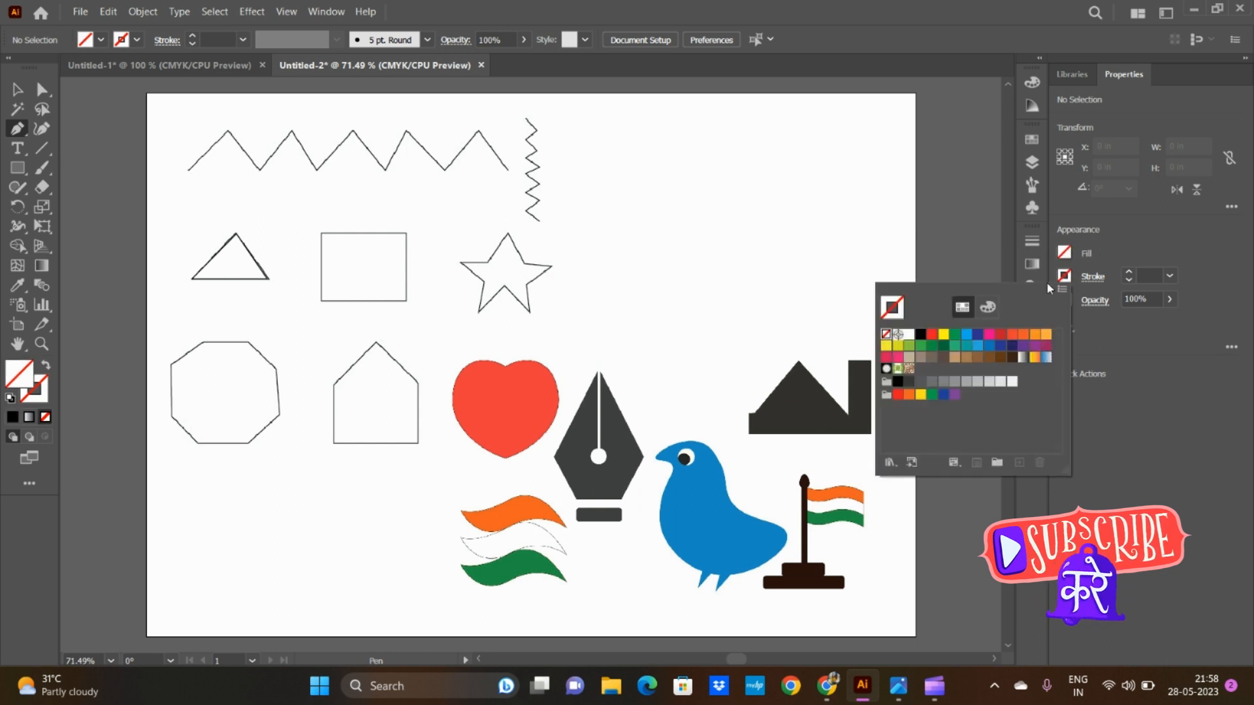
pyautogui.click(920, 334)
pyautogui.click(1063, 277)
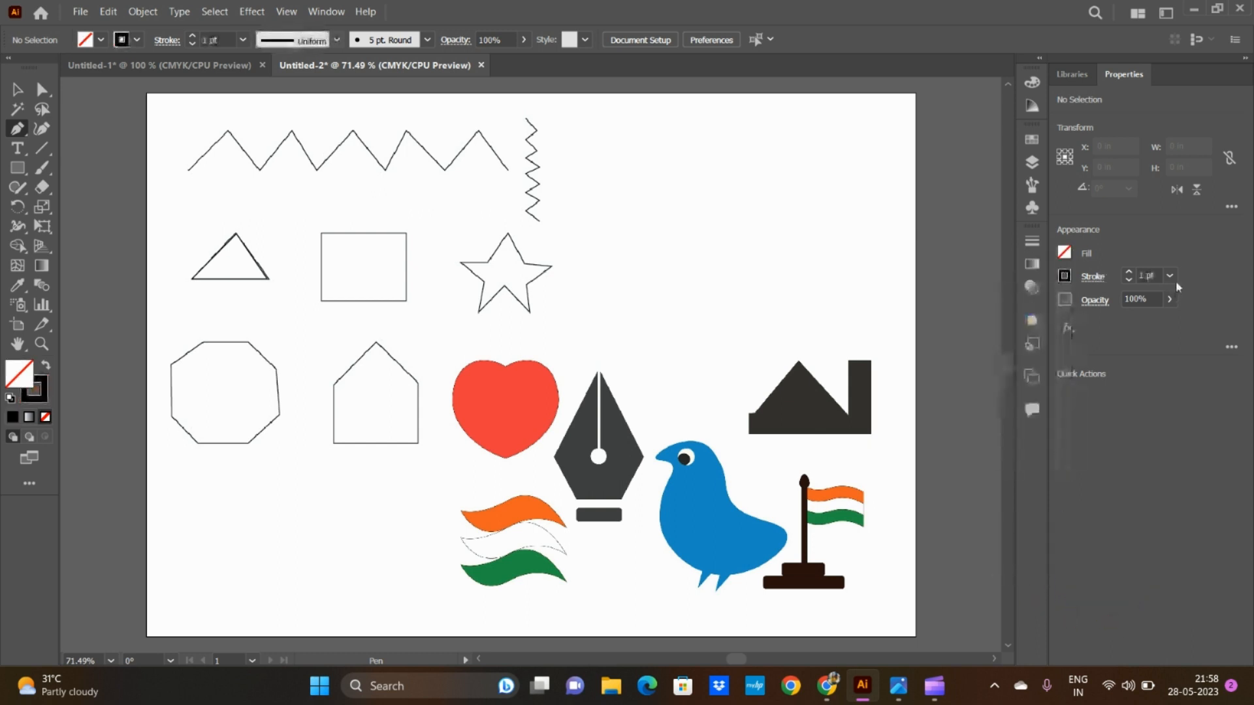
pyautogui.click(1169, 275)
pyautogui.click(1182, 353)
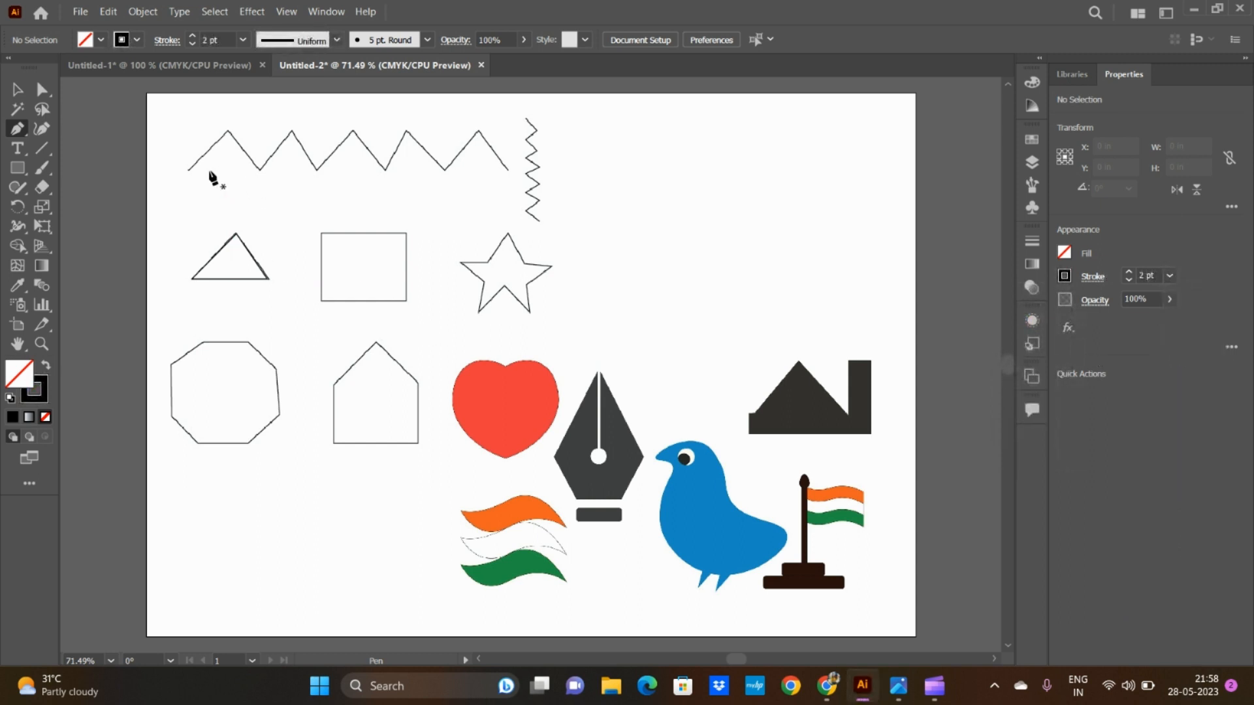
# Step: Trace the horizontal zigzag line with a Pen path of ten straight segments, placing an anchor at each end and corner
pyautogui.click(187, 170)
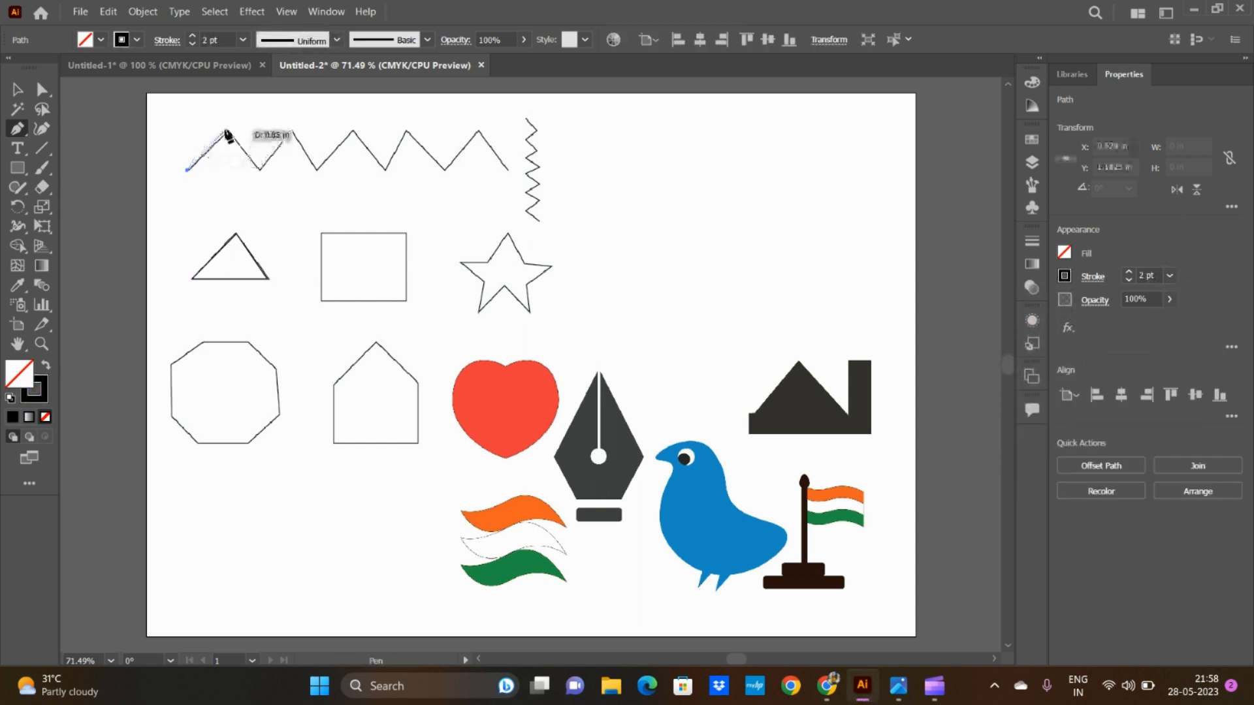
pyautogui.click(229, 132)
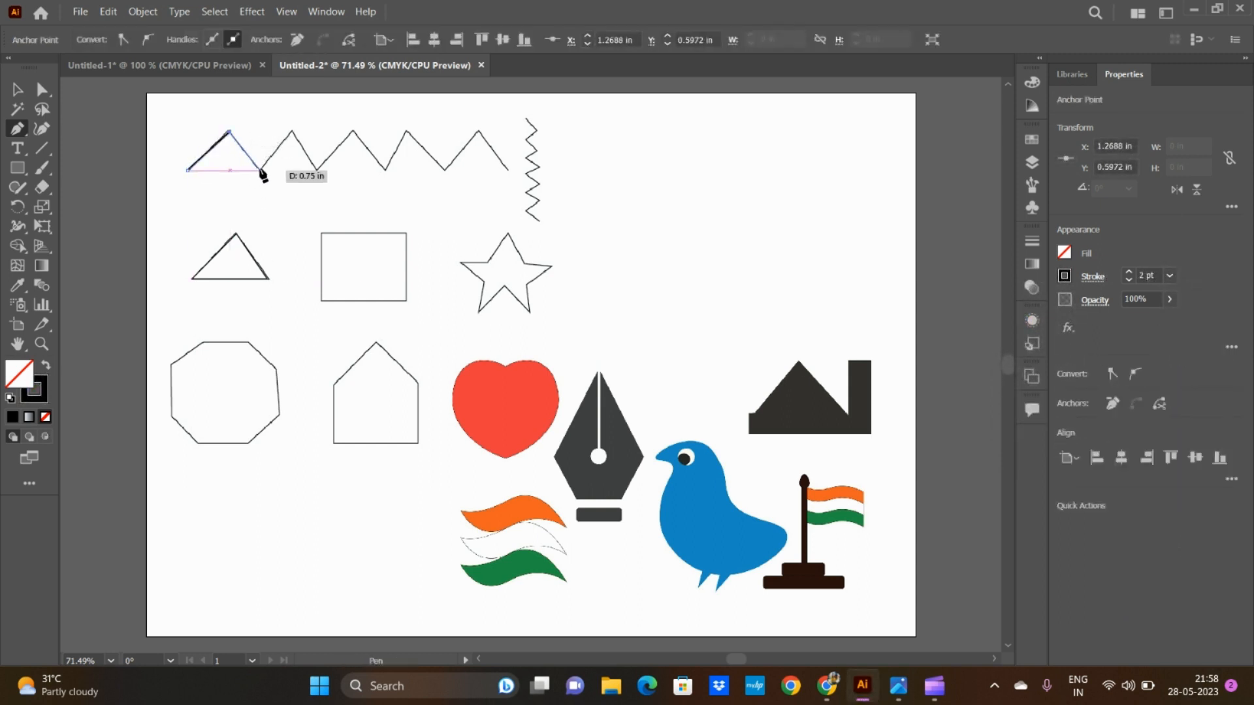
pyautogui.click(259, 170)
pyautogui.click(293, 133)
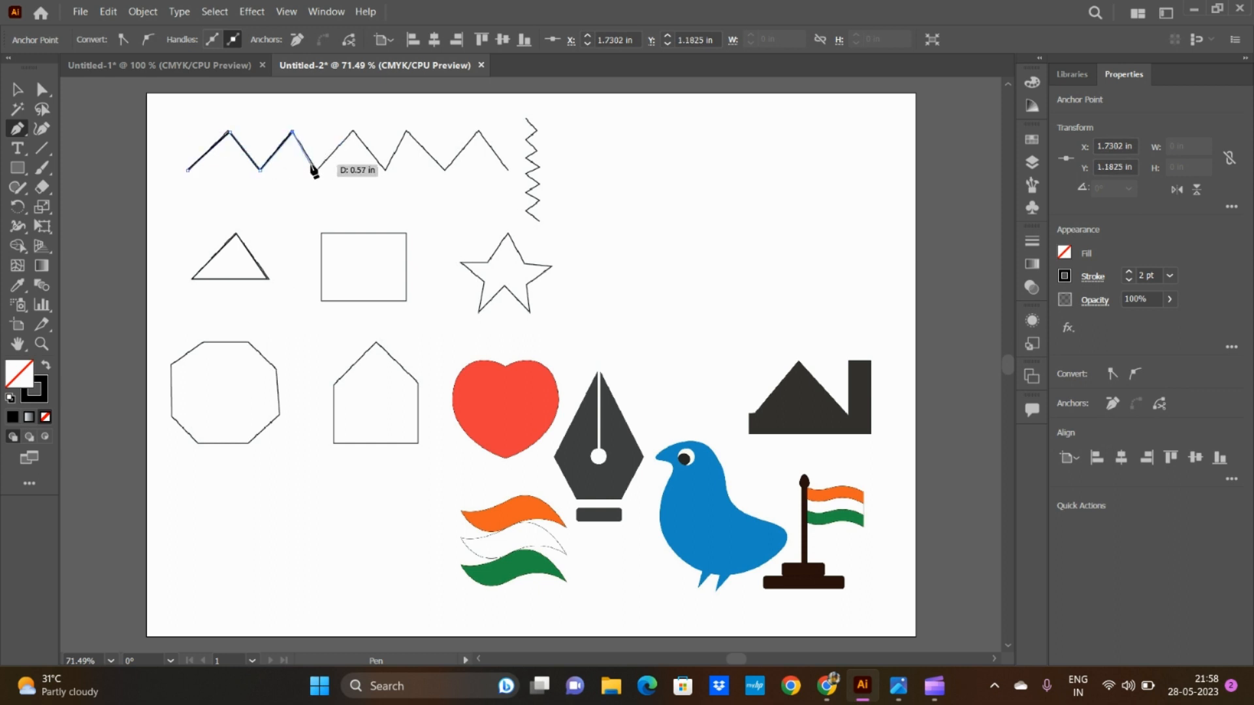
pyautogui.click(315, 170)
pyautogui.click(353, 133)
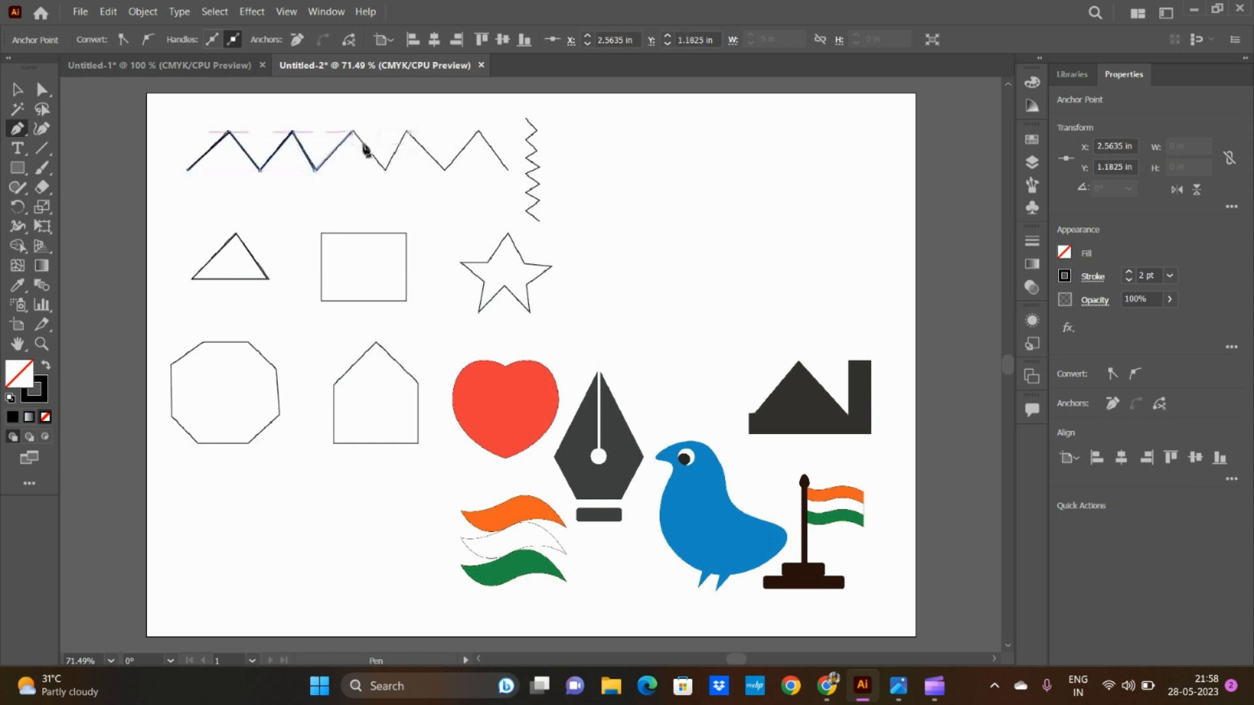
pyautogui.click(384, 170)
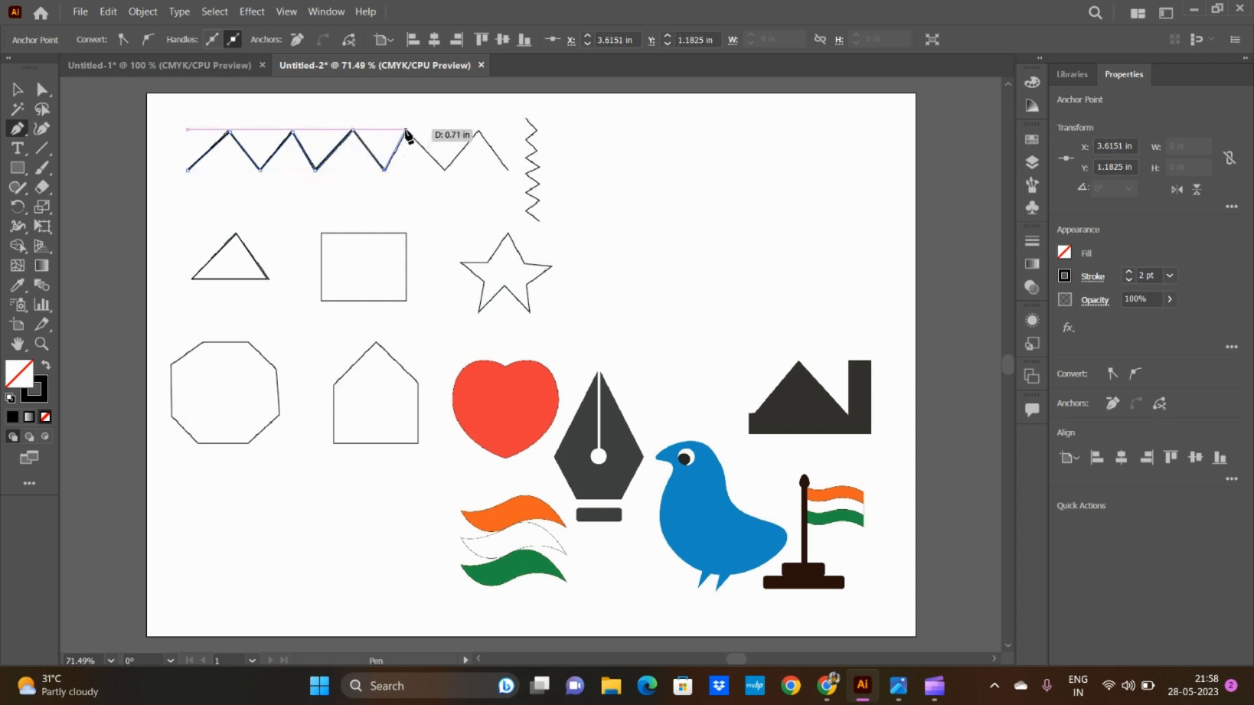
pyautogui.click(406, 132)
pyautogui.click(445, 171)
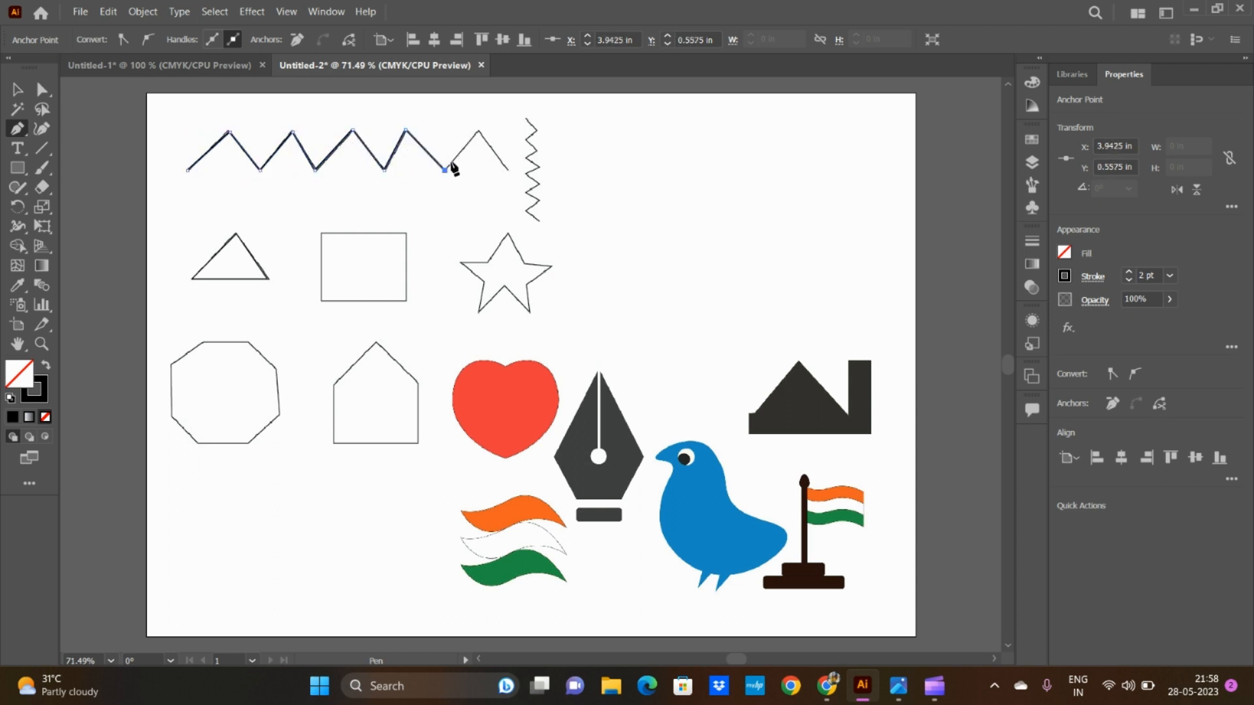
pyautogui.click(480, 132)
pyautogui.click(504, 169)
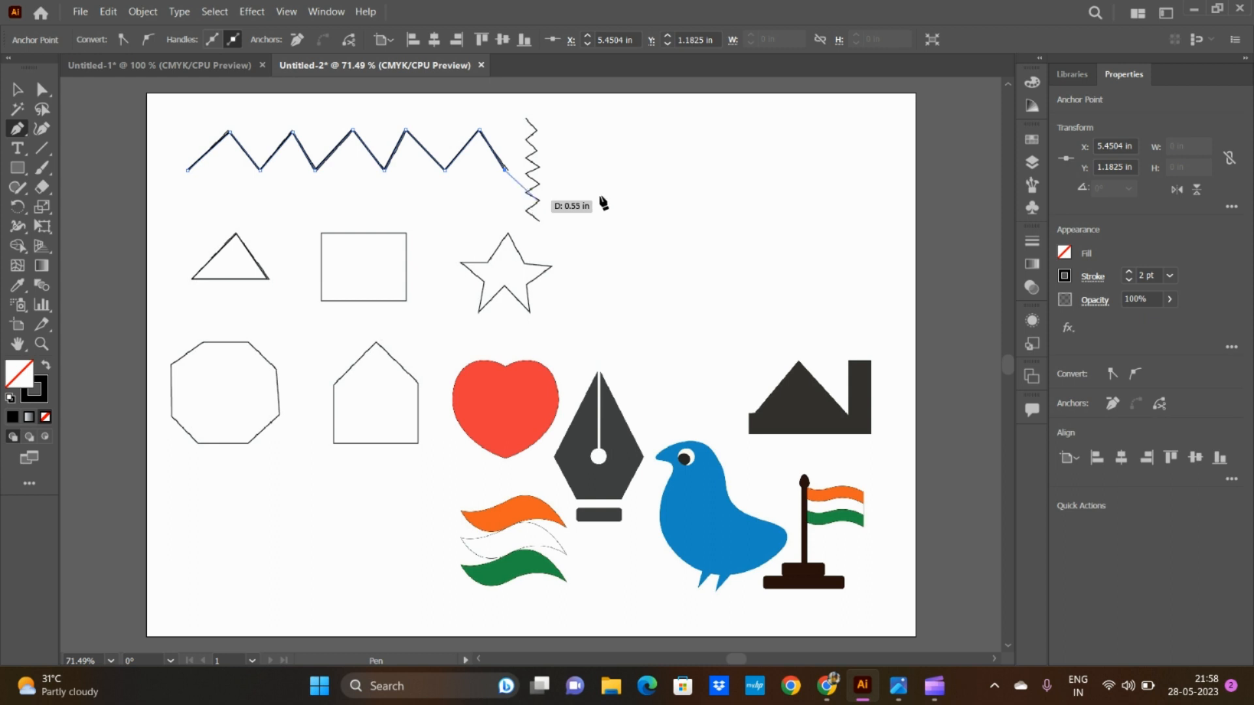
# Step: End the zigzag path and trace the octagon with a closed Pen path of eight straight segments
pyautogui.press('Escape')
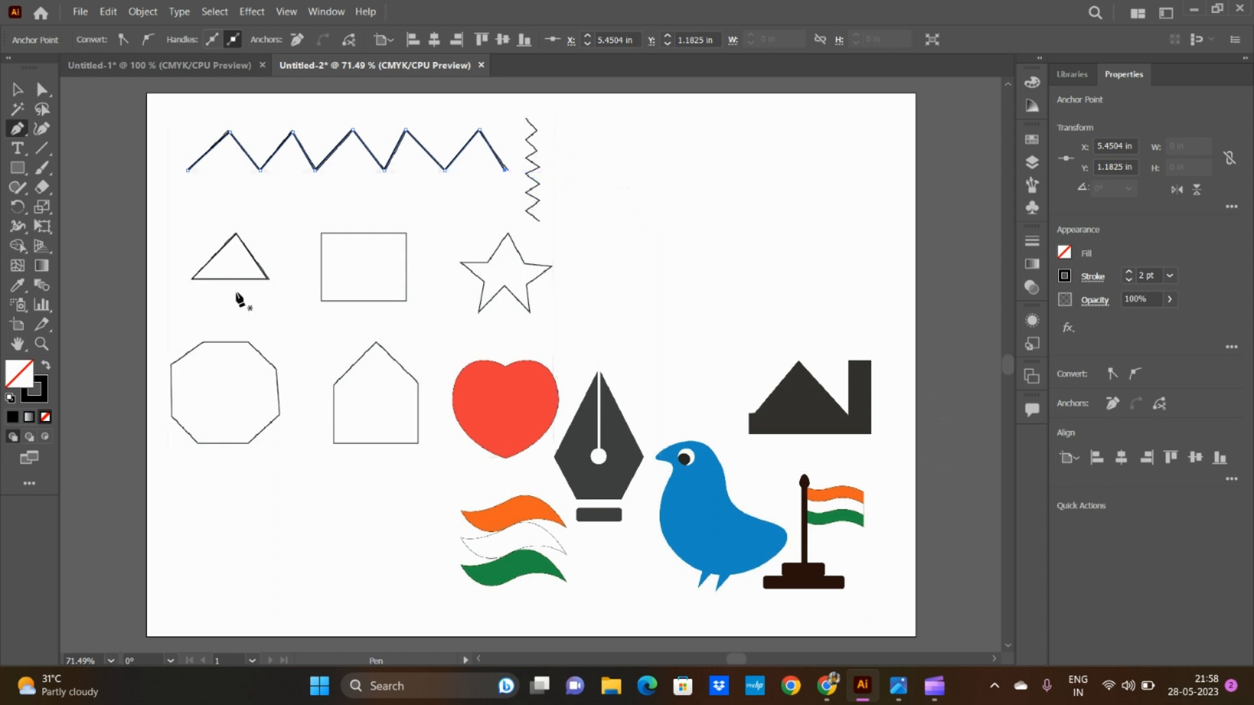
pyautogui.click(204, 341)
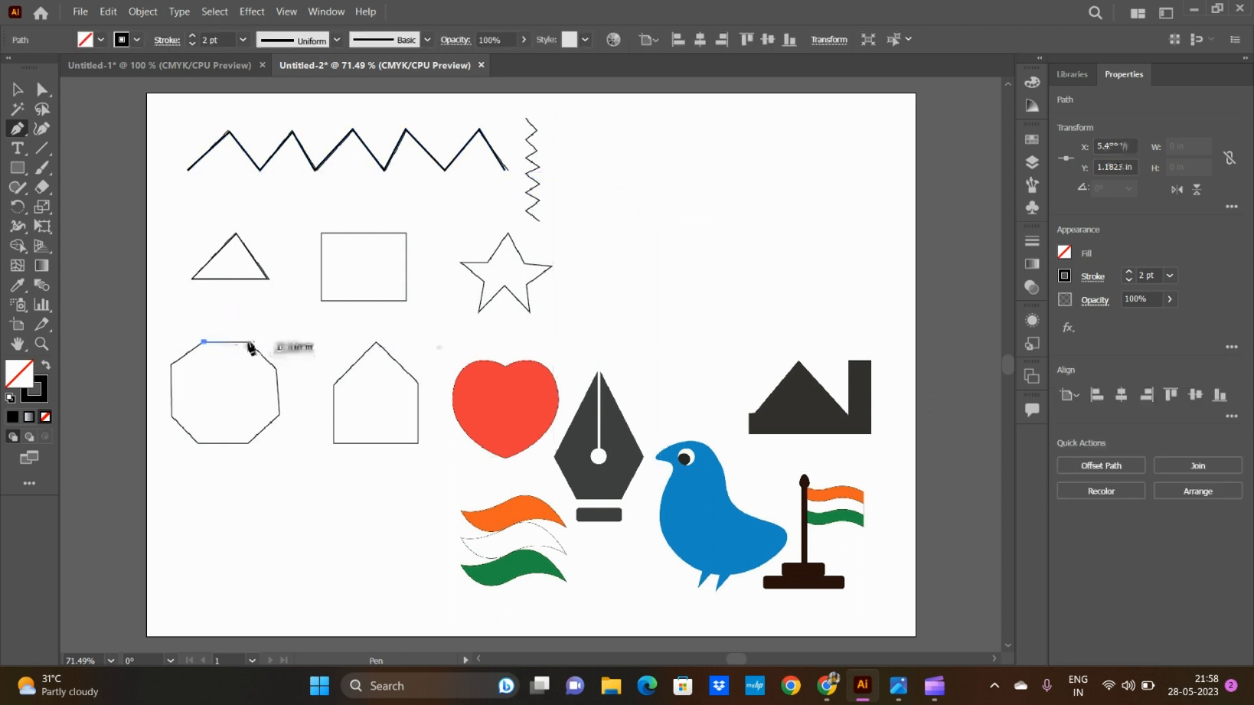
pyautogui.click(248, 341)
pyautogui.click(274, 369)
pyautogui.click(280, 416)
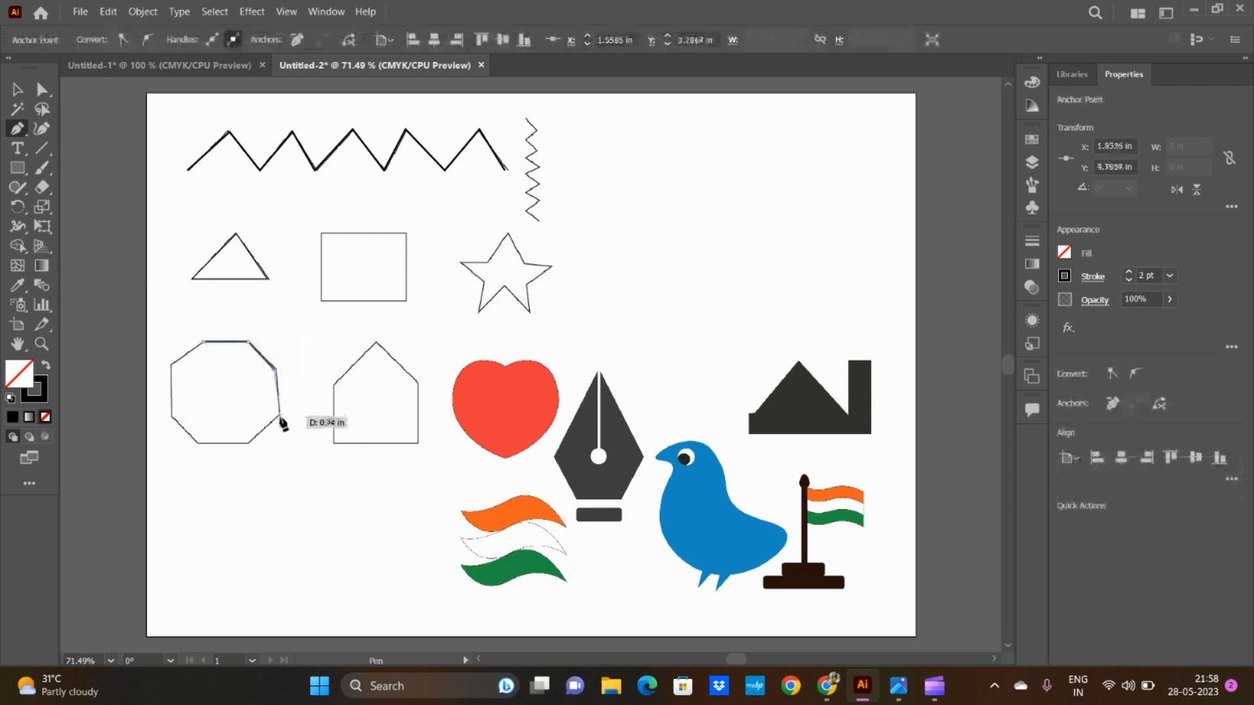
pyautogui.click(248, 443)
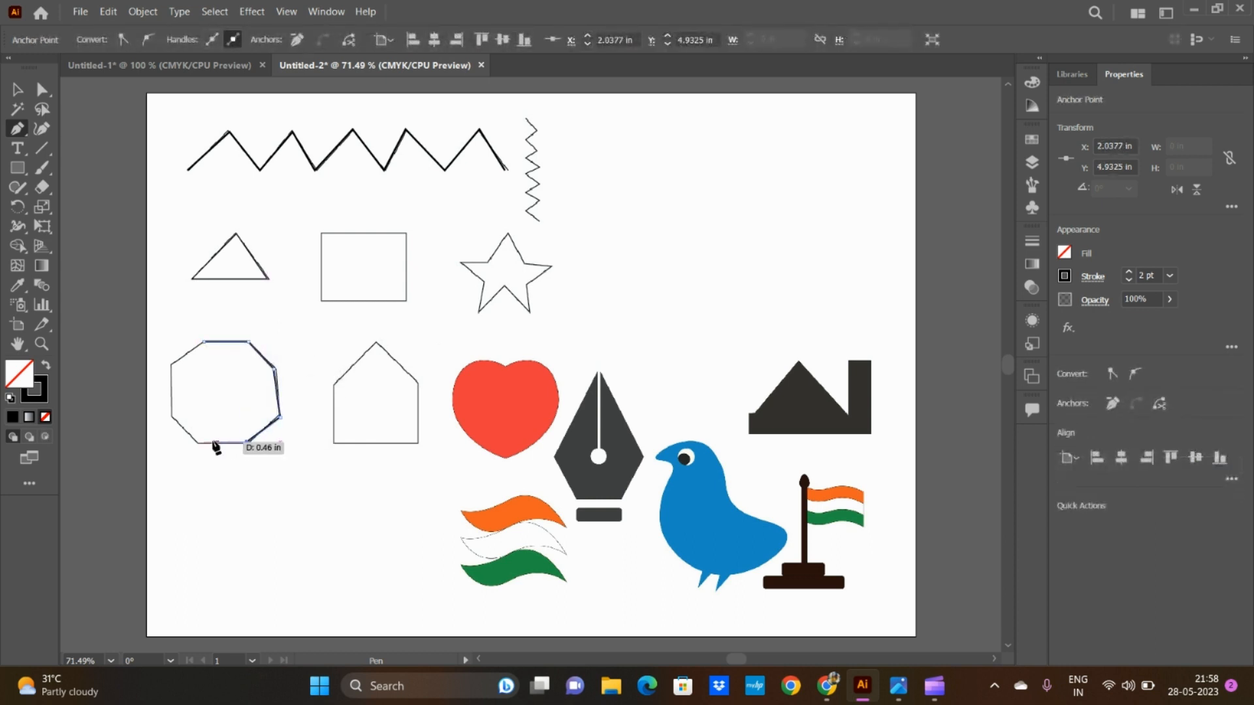
pyautogui.click(198, 443)
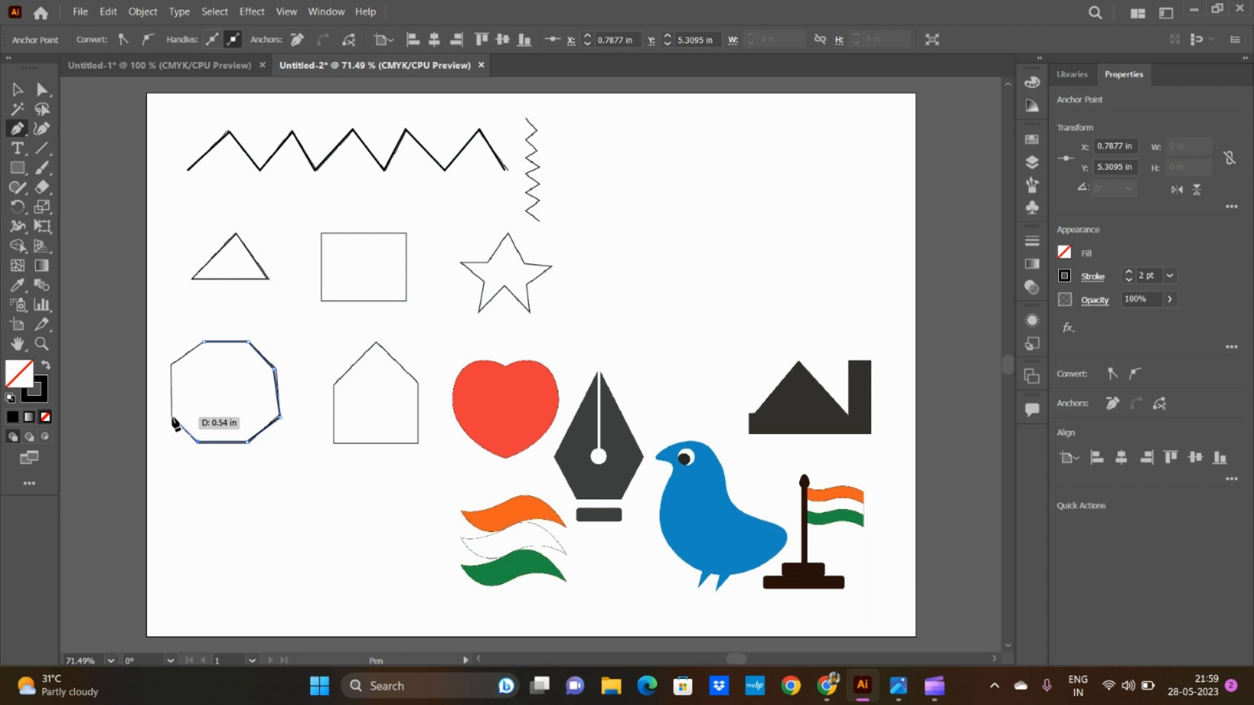
pyautogui.click(173, 417)
pyautogui.click(172, 363)
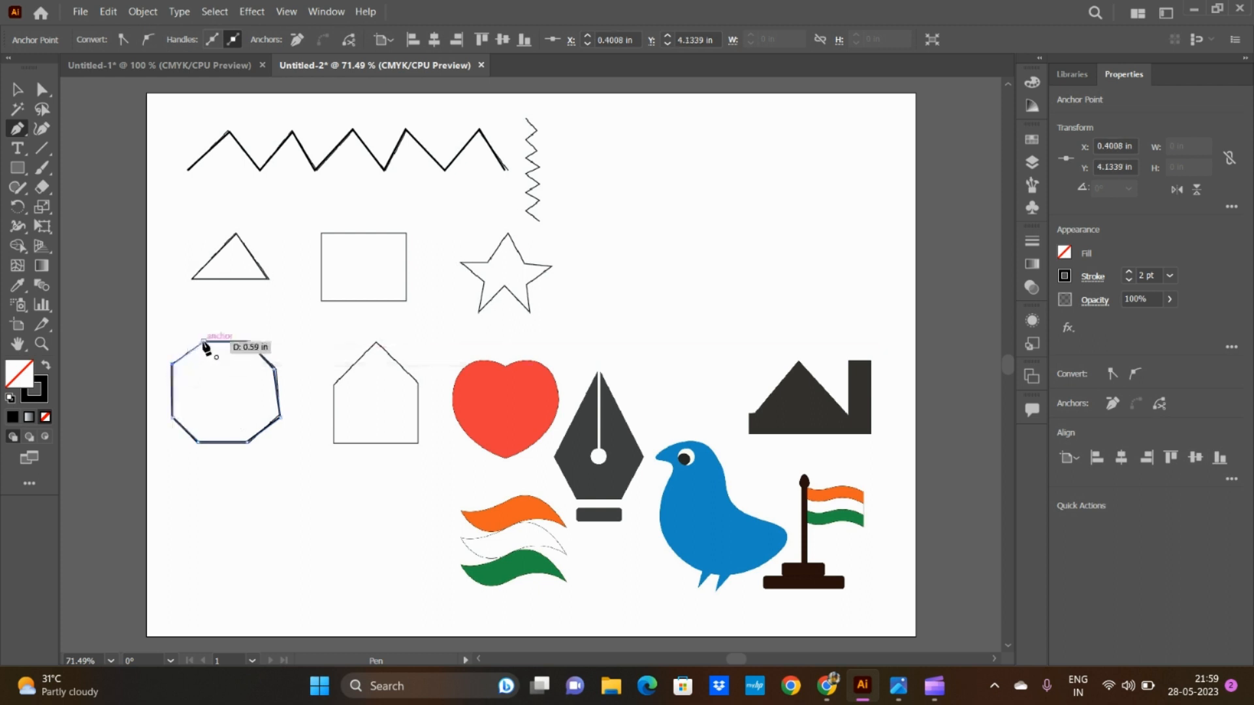
pyautogui.click(204, 341)
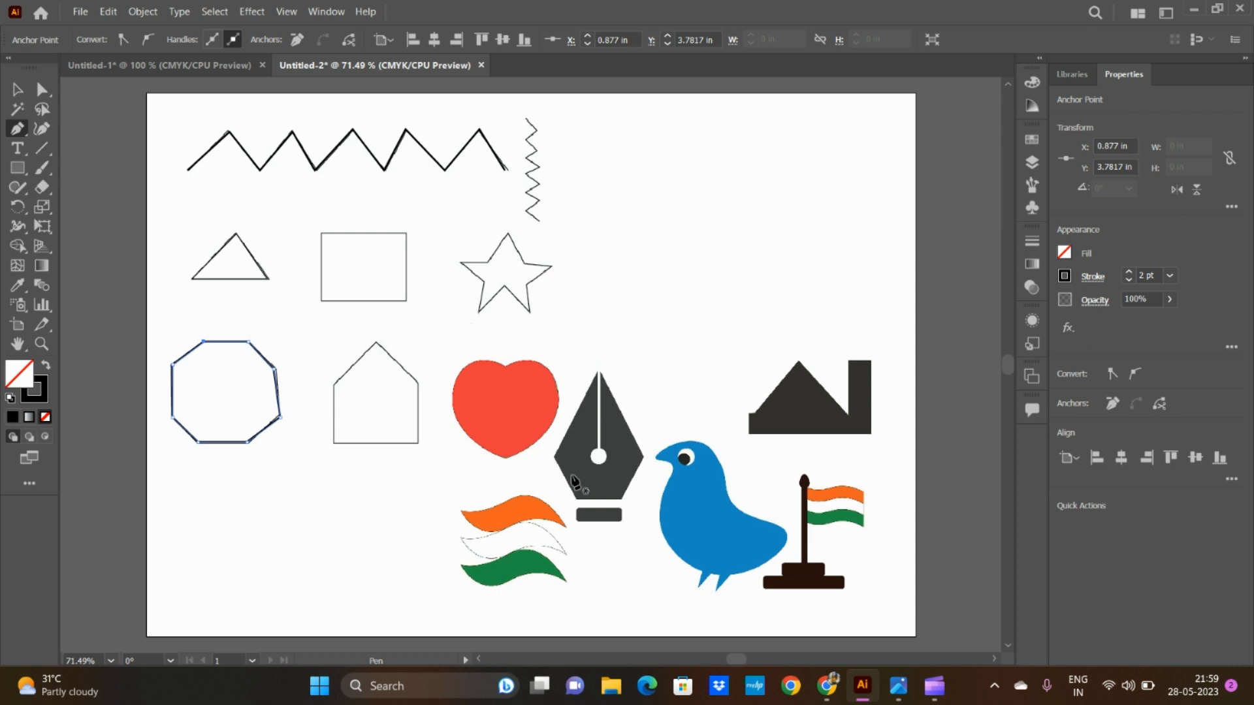
# Step: Lower the opacity of the image containing the heart, pen nib and bird to 34%
pyautogui.scroll(3, 572, 482)
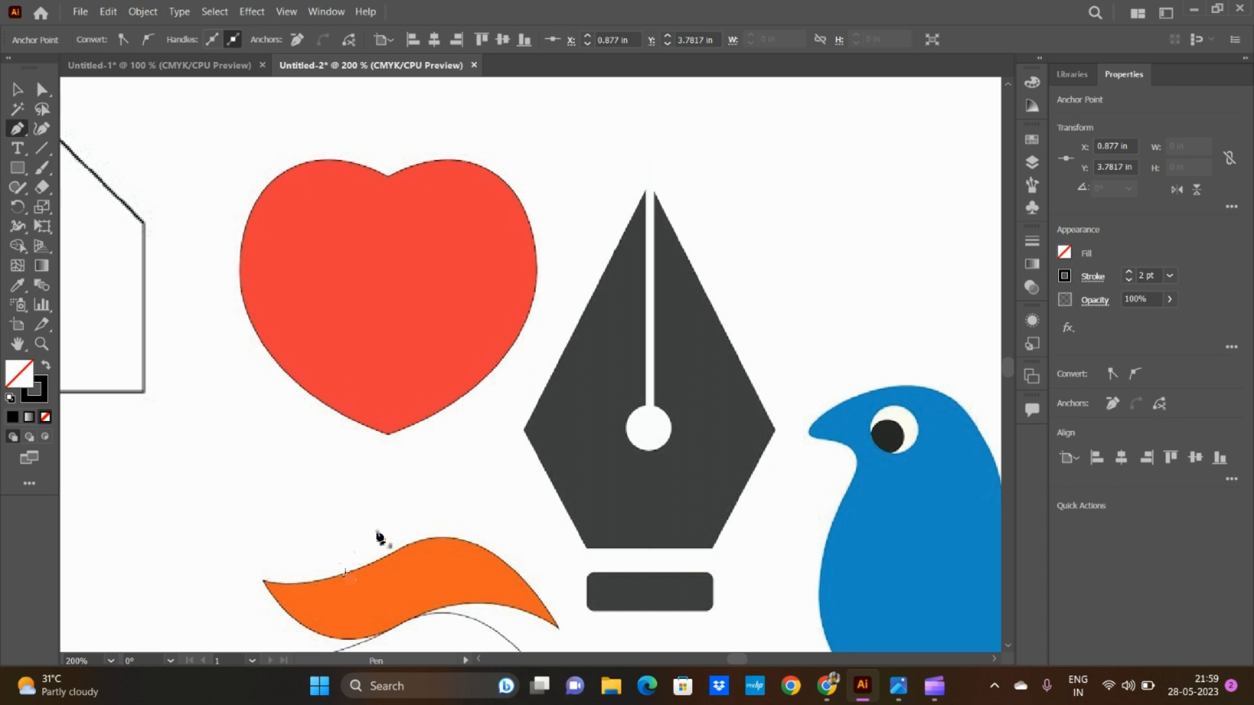
pyautogui.scroll(-3, 388, 508)
pyautogui.scroll(3, 400, 287)
pyautogui.click(1170, 299)
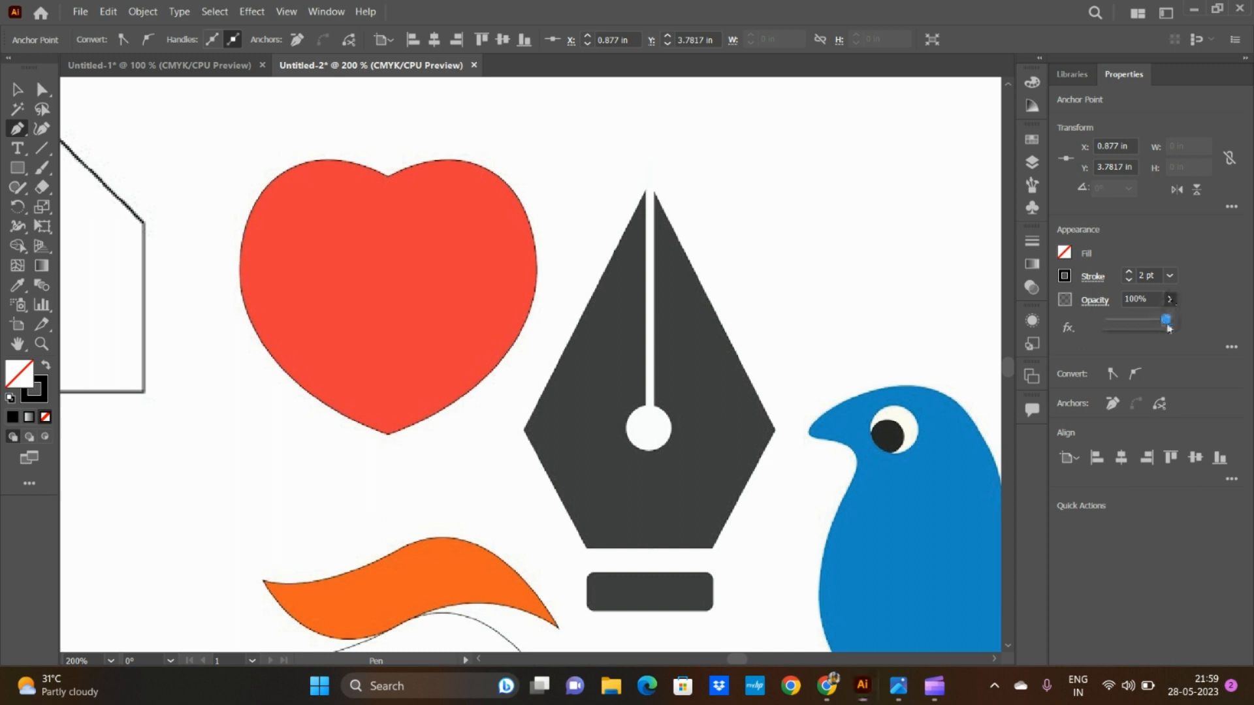
pyautogui.moveTo(1169, 325); pyautogui.dragTo(1132, 326)
pyautogui.click(18, 90)
pyautogui.click(420, 293)
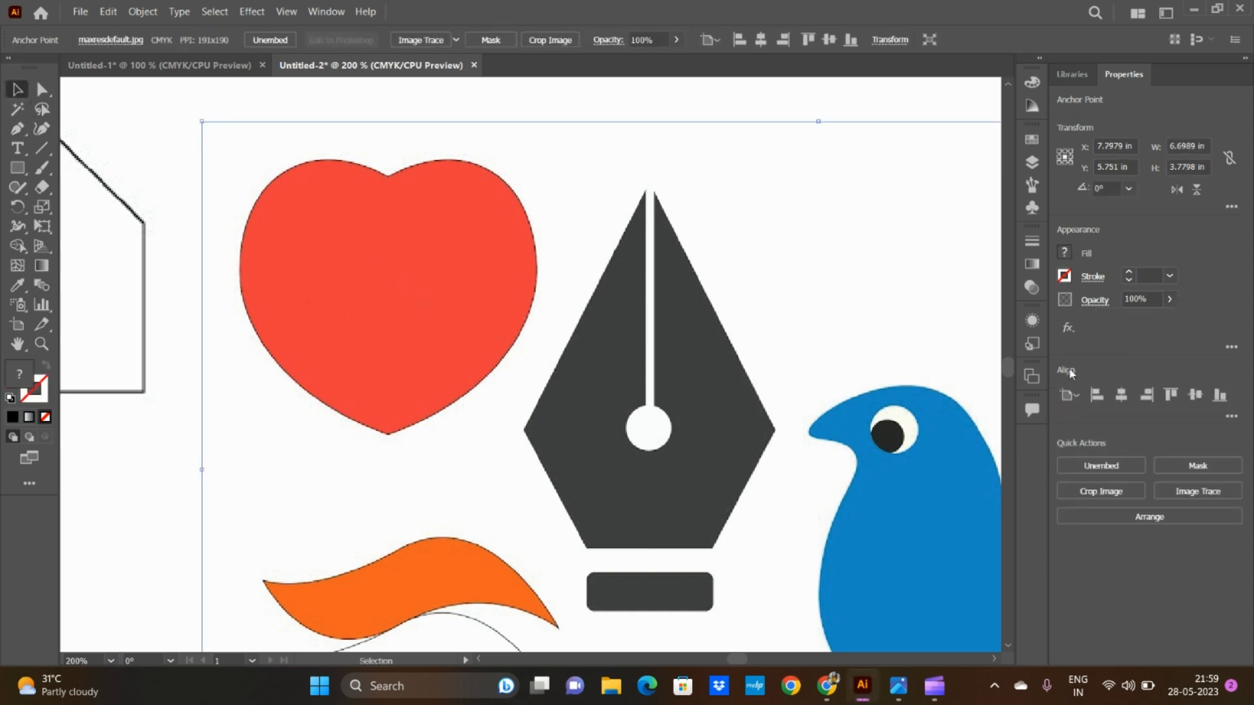
pyautogui.click(1169, 298)
pyautogui.moveTo(1169, 321); pyautogui.dragTo(1130, 316)
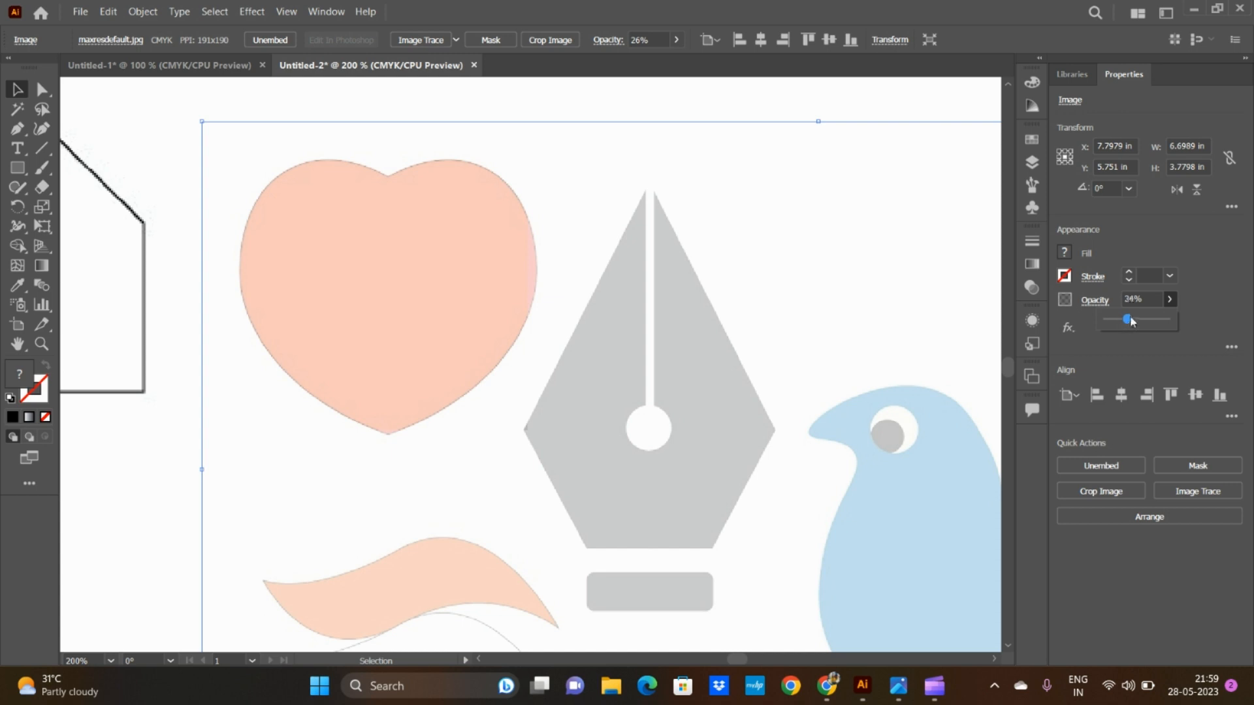
# Step: Trace the heart's left half with curved Pen segments, from the top notch down to the bottom tip
pyautogui.press('p')
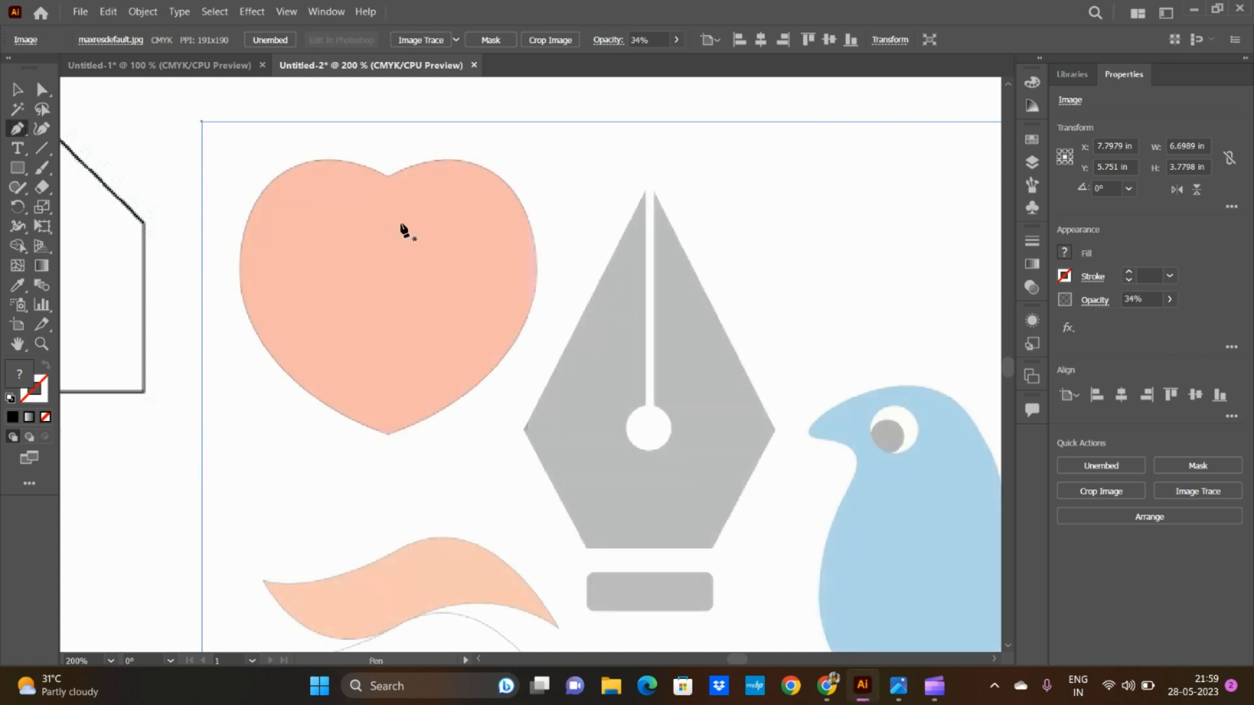
pyautogui.click(386, 177)
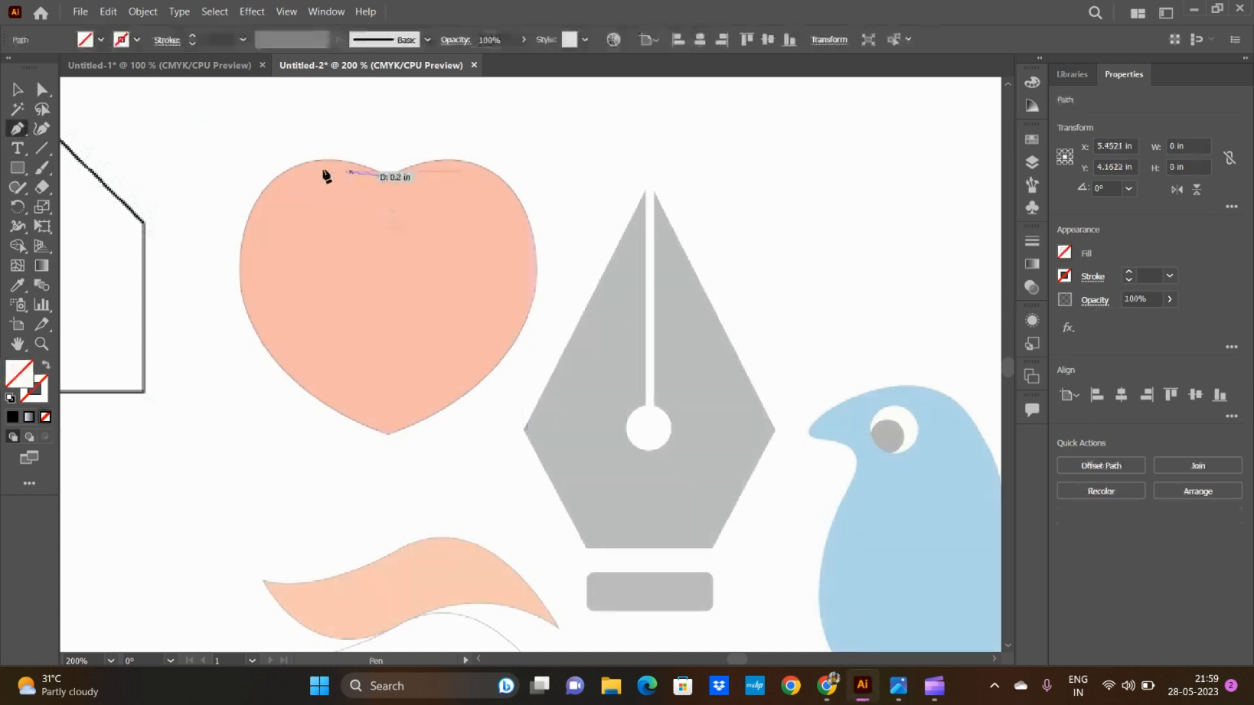
pyautogui.moveTo(251, 209); pyautogui.dragTo(190, 290)
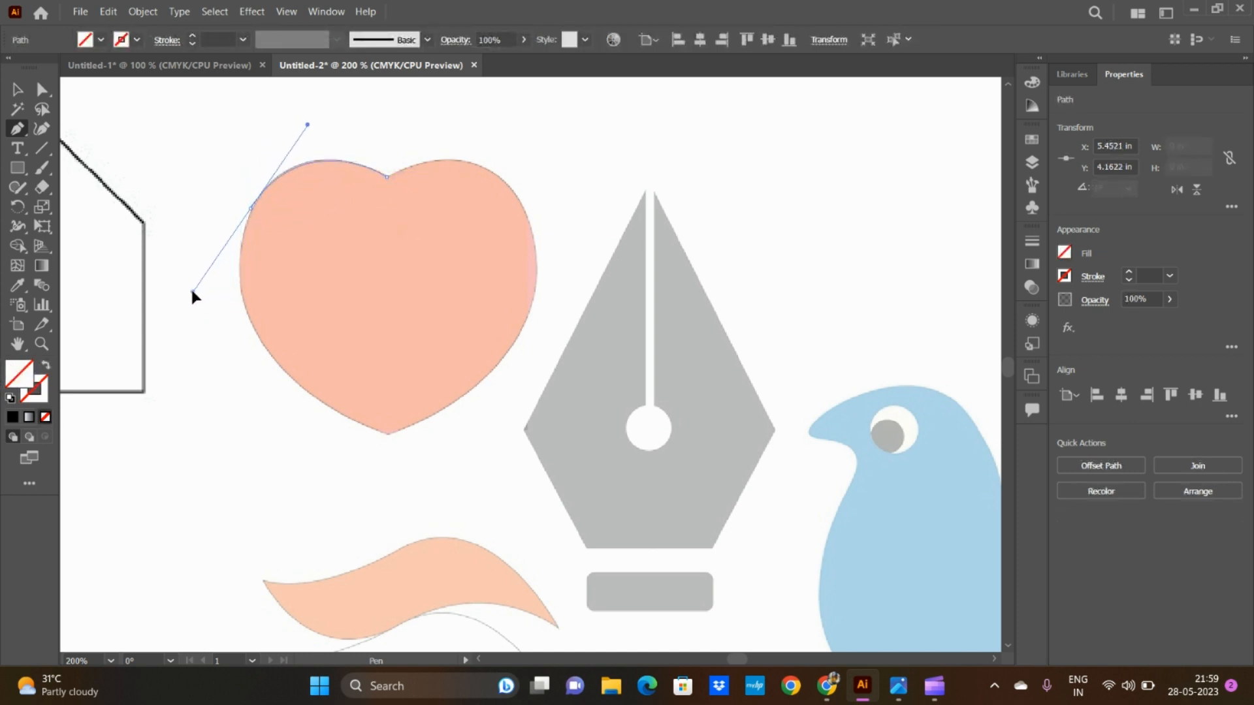
pyautogui.click(250, 209)
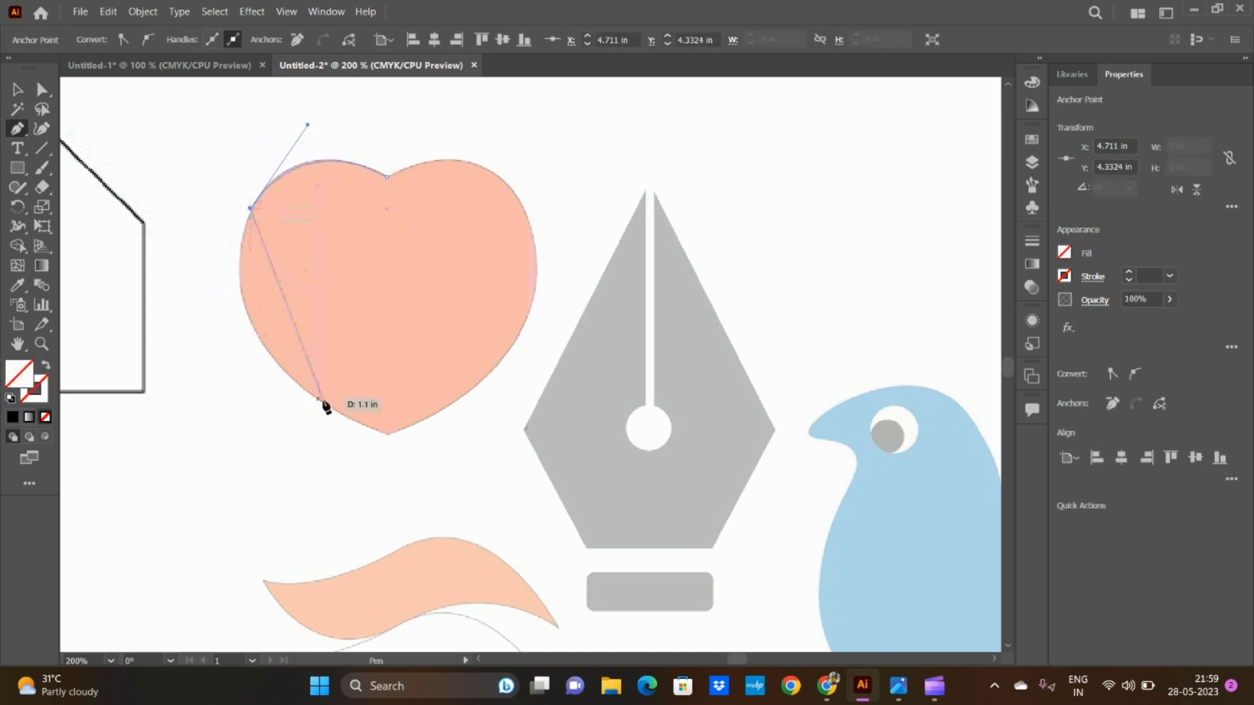
pyautogui.moveTo(318, 402); pyautogui.dragTo(385, 437)
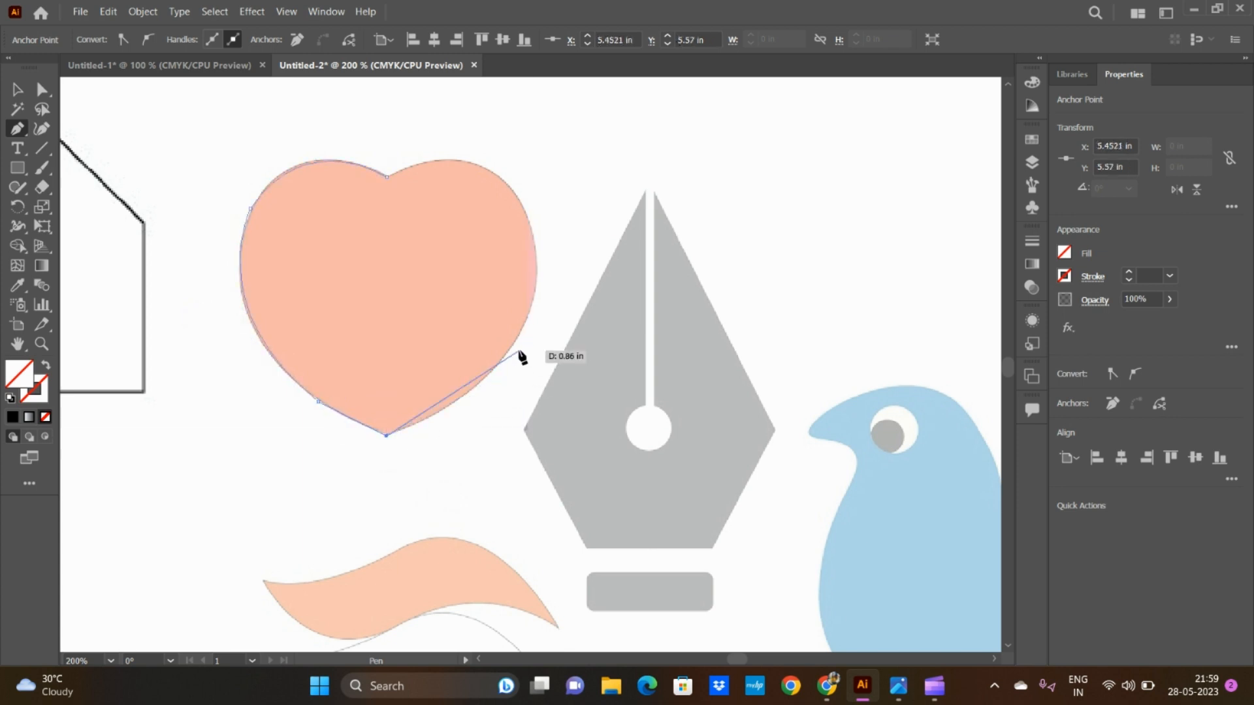
# Step: Trace the heart's right half with curved Pen segments and close the path at the top notch
pyautogui.moveTo(515, 341); pyautogui.dragTo(568, 269)
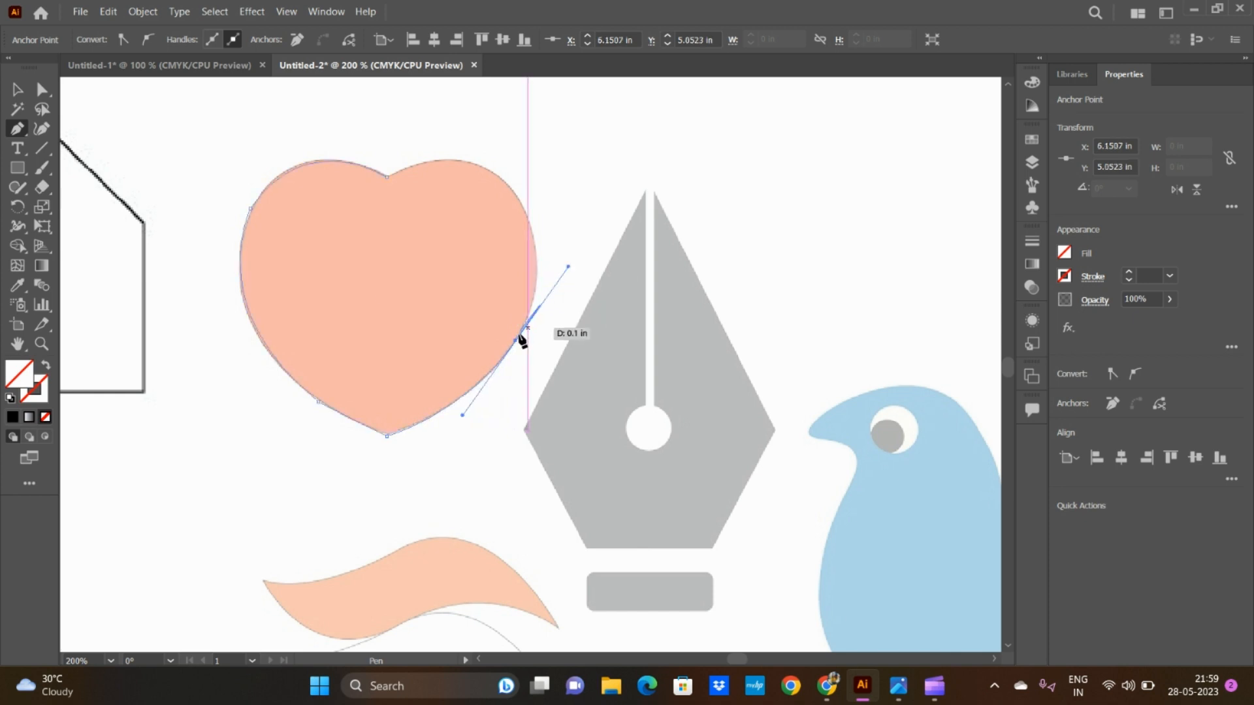
pyautogui.click(516, 341)
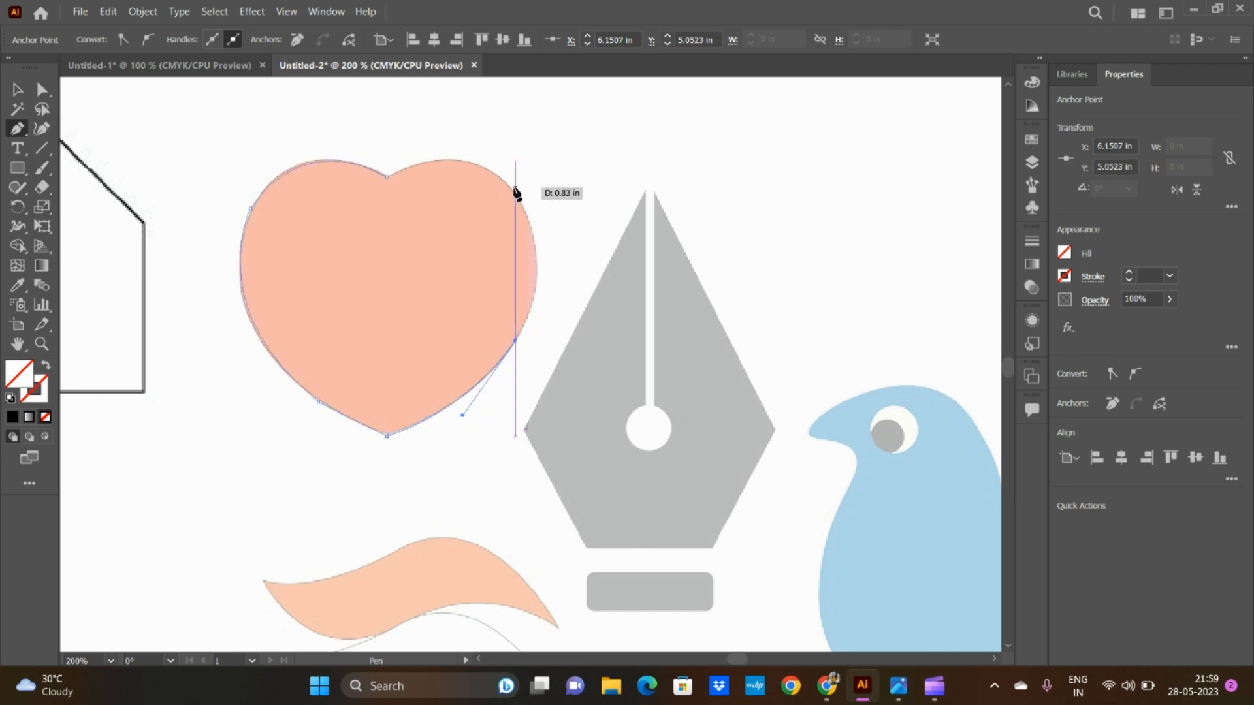
pyautogui.moveTo(514, 189); pyautogui.dragTo(464, 114)
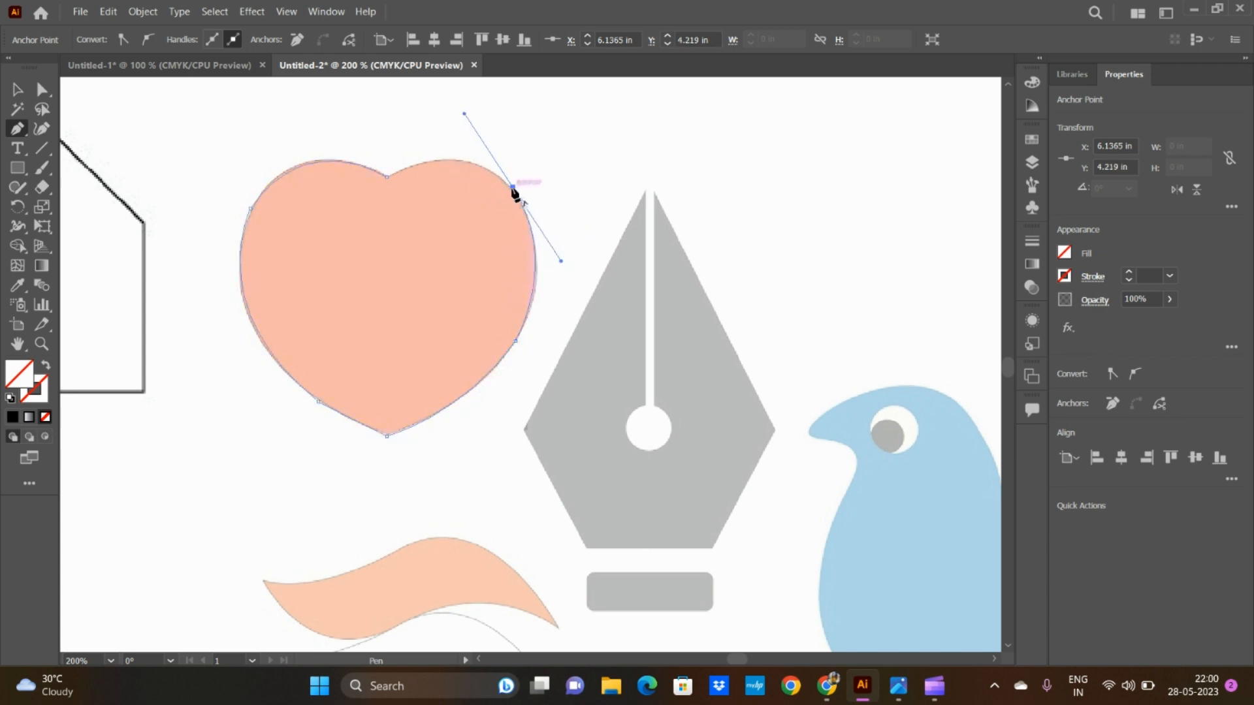
pyautogui.click(513, 188)
pyautogui.moveTo(388, 177); pyautogui.dragTo(304, 220)
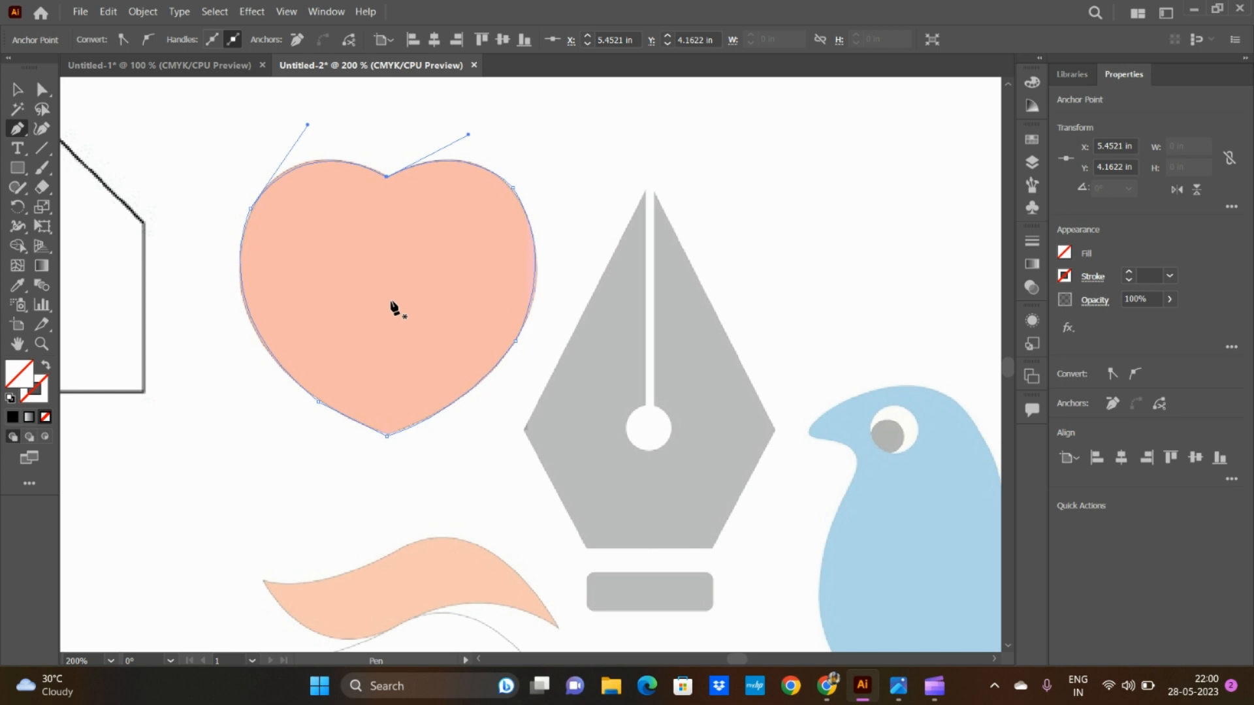
# Step: Hide the faded reference image under the heart path in Layer 1
pyautogui.click(1033, 161)
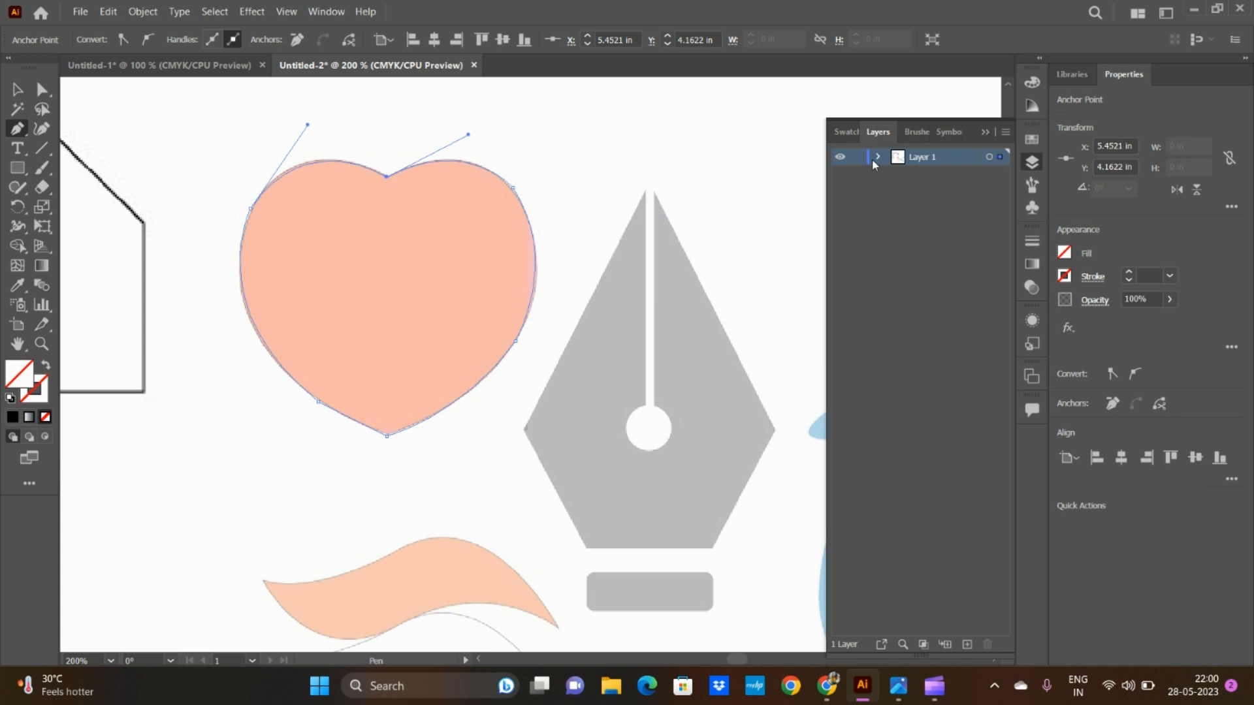
pyautogui.click(877, 157)
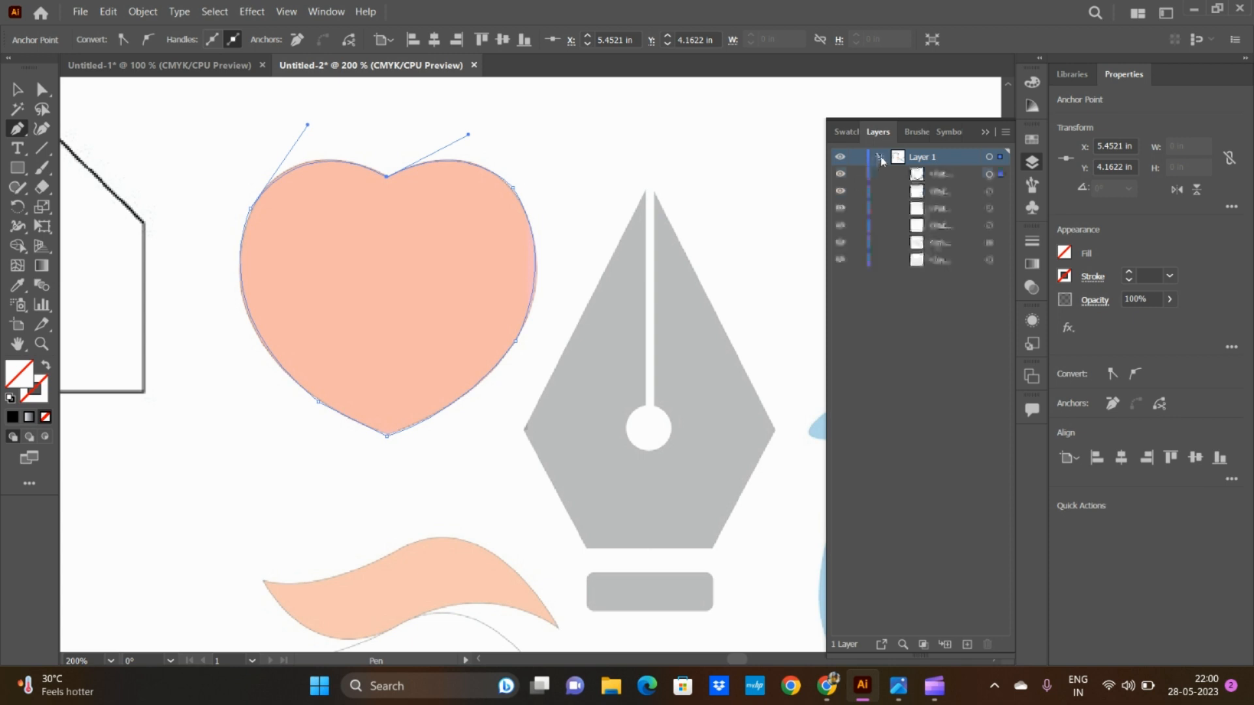
pyautogui.click(841, 244)
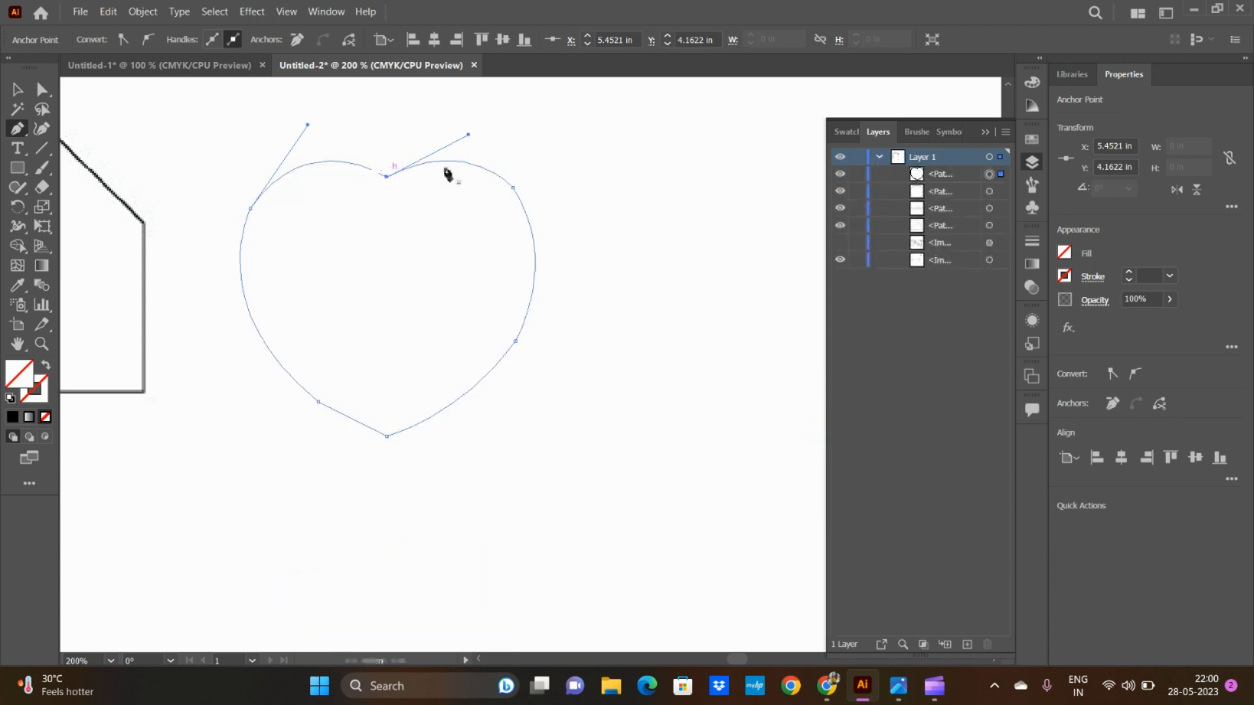
# Step: Give the heart path a black stroke with a 2 pt weight, and collapse the layer list
pyautogui.click(1064, 276)
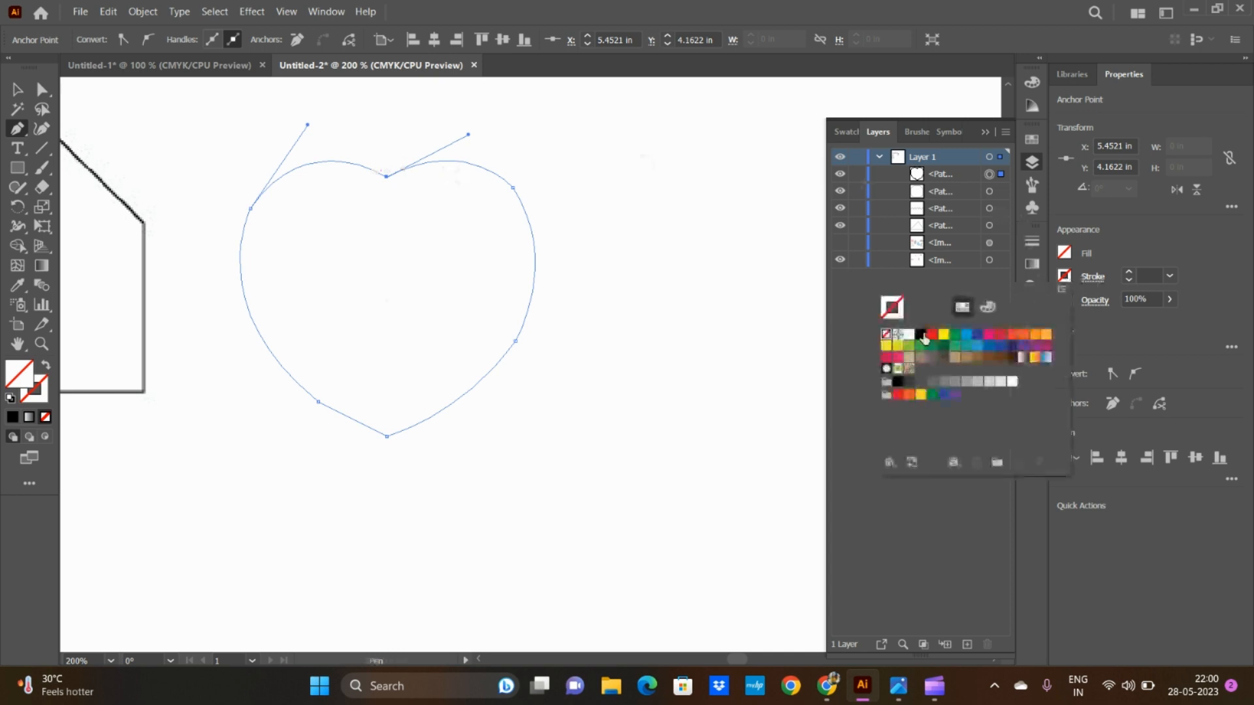
pyautogui.click(920, 334)
pyautogui.click(1171, 275)
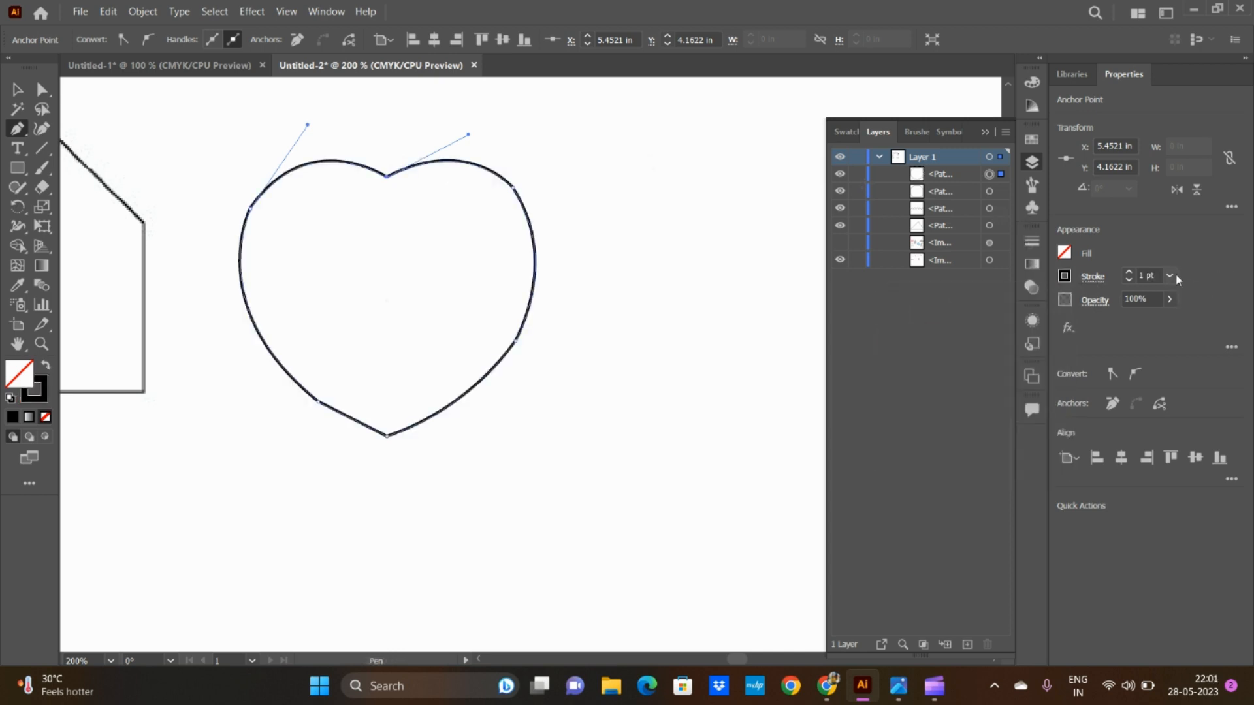
pyautogui.click(1171, 275)
pyautogui.click(1188, 353)
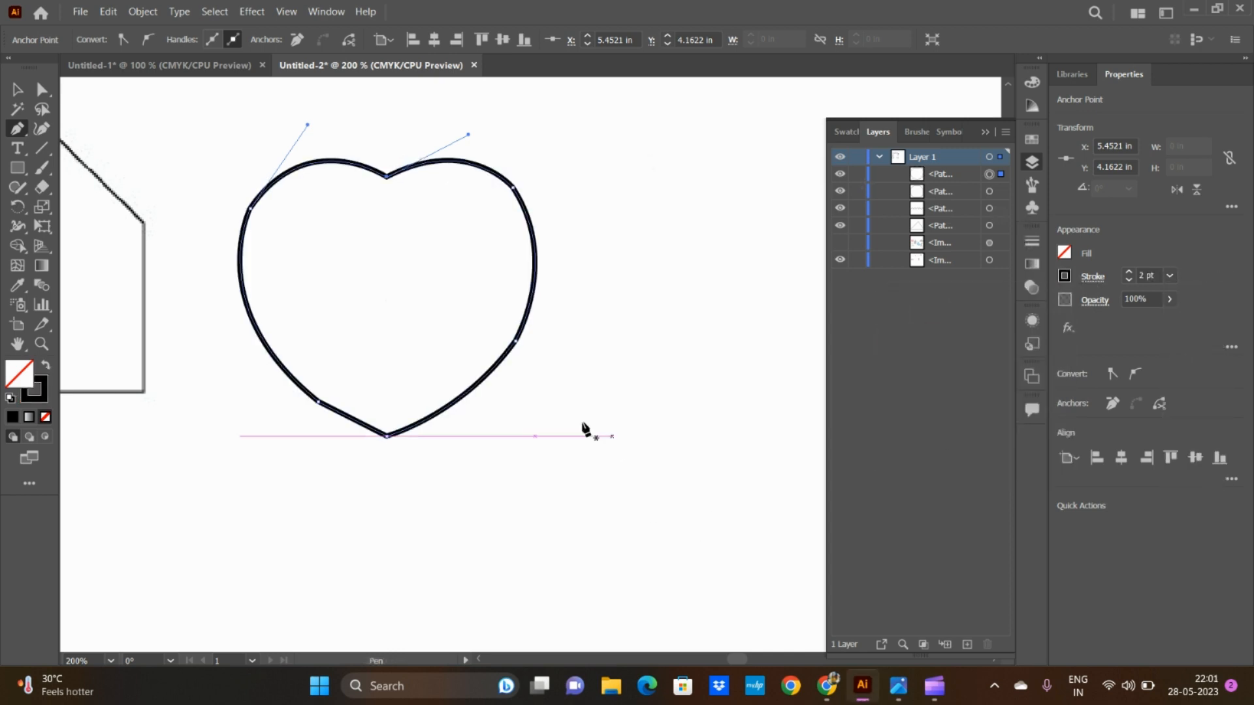
pyautogui.click(985, 132)
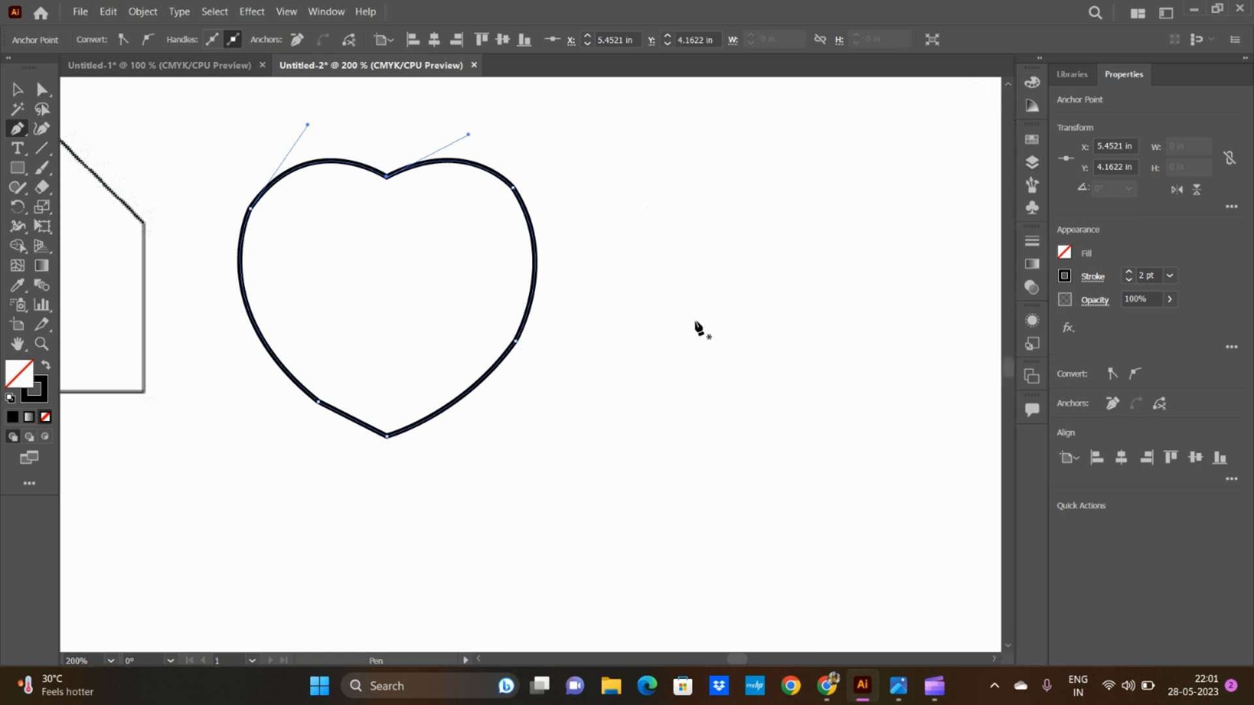
pyautogui.scroll(-4, 694, 320)
pyautogui.scroll(2, 700, 332)
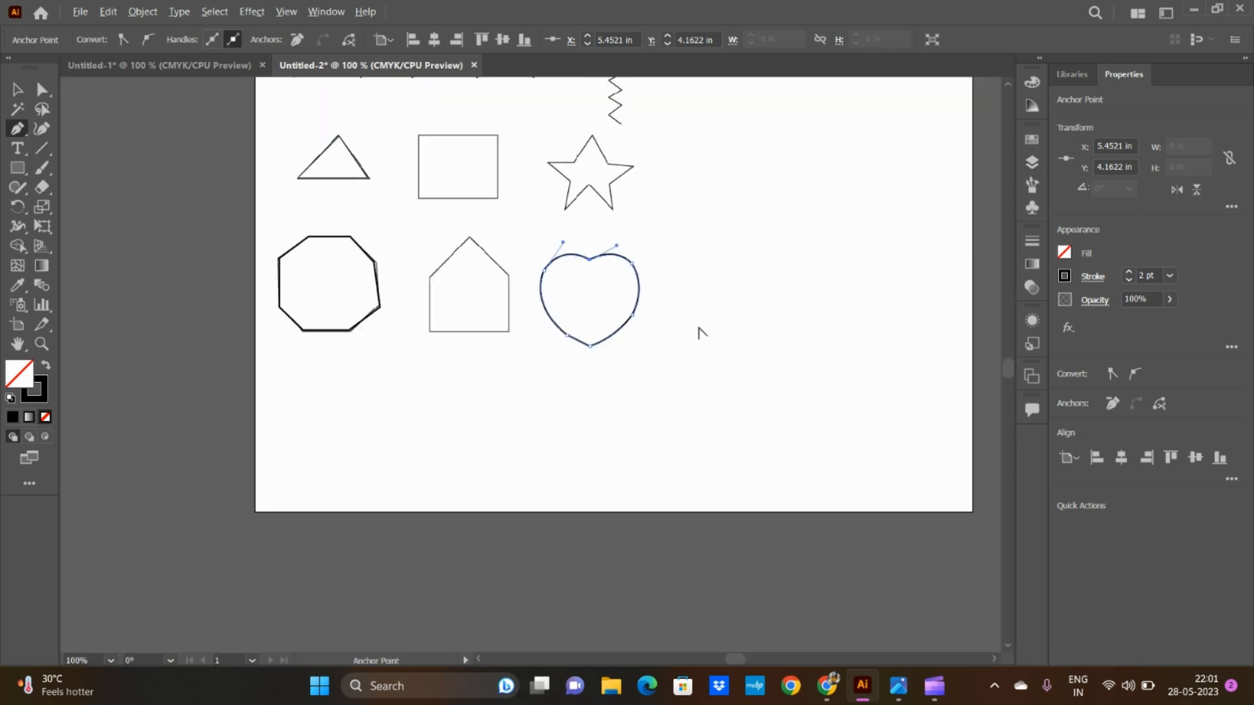
pyautogui.scroll(1, 703, 364)
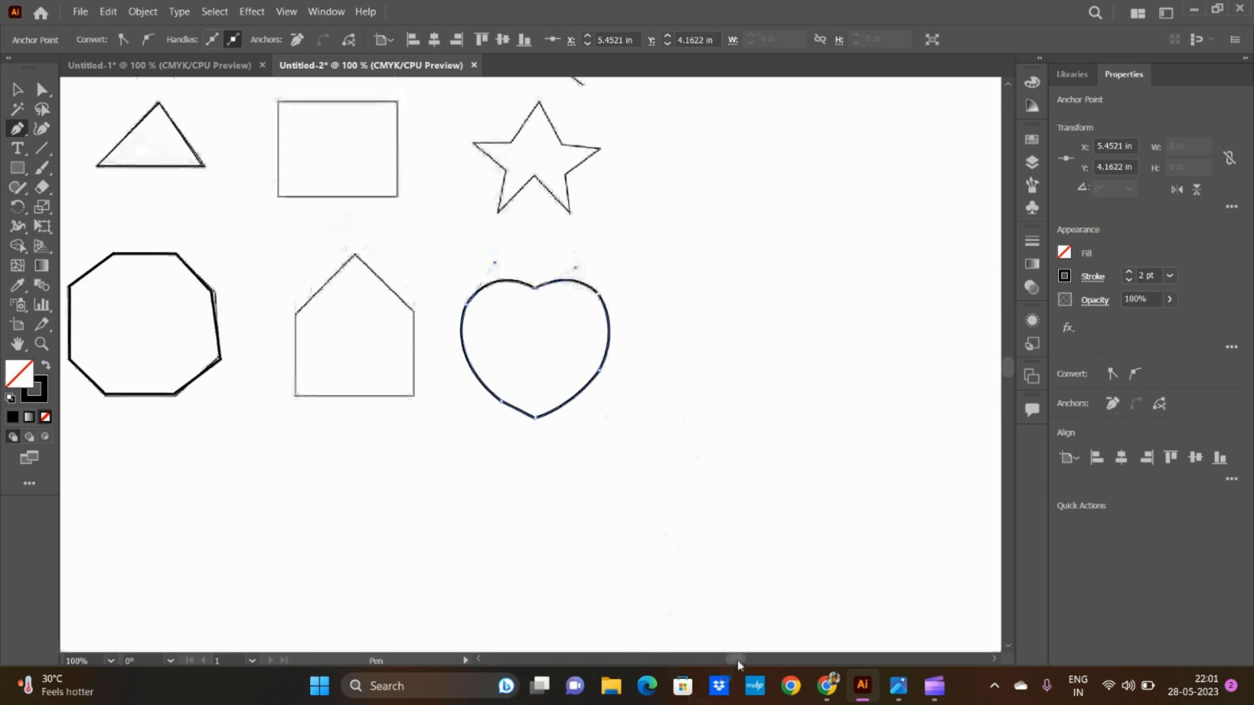
pyautogui.hscroll(-4, 738, 665)
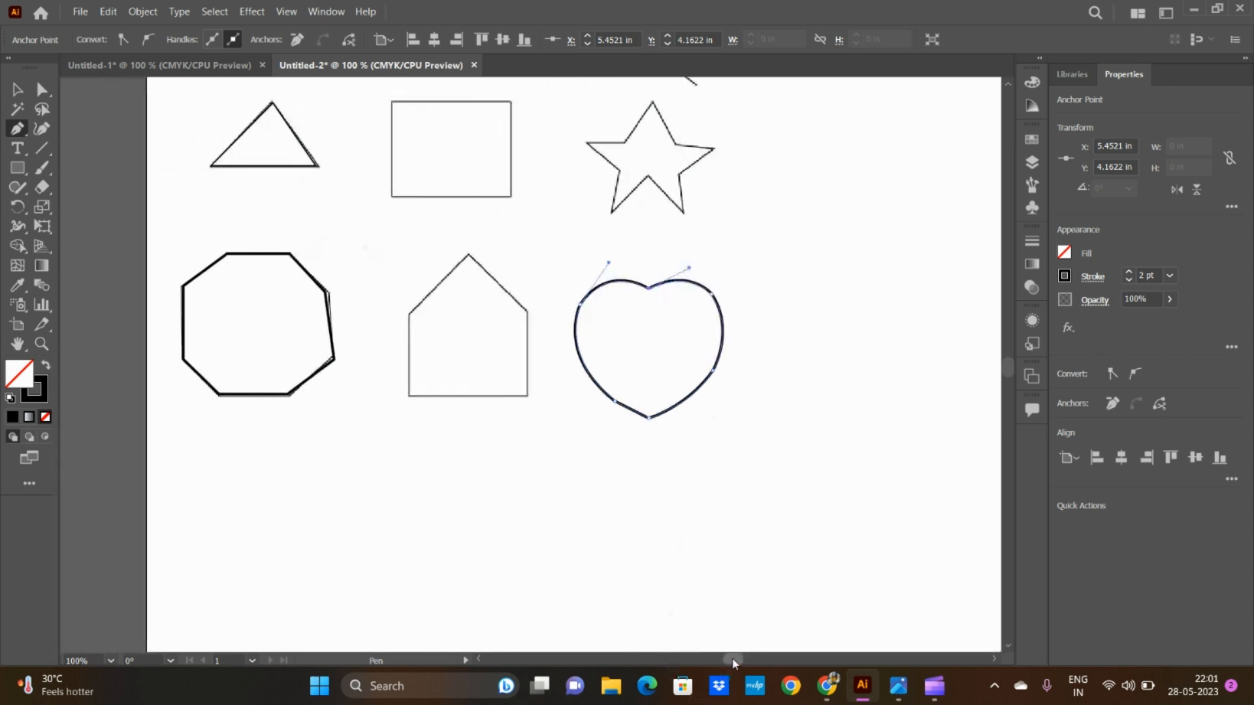
# Step: Switch to the Untitled-1 document and move the red curved path above the pink shape, to about X 2.64 in, Y 1.26 in
pyautogui.click(205, 66)
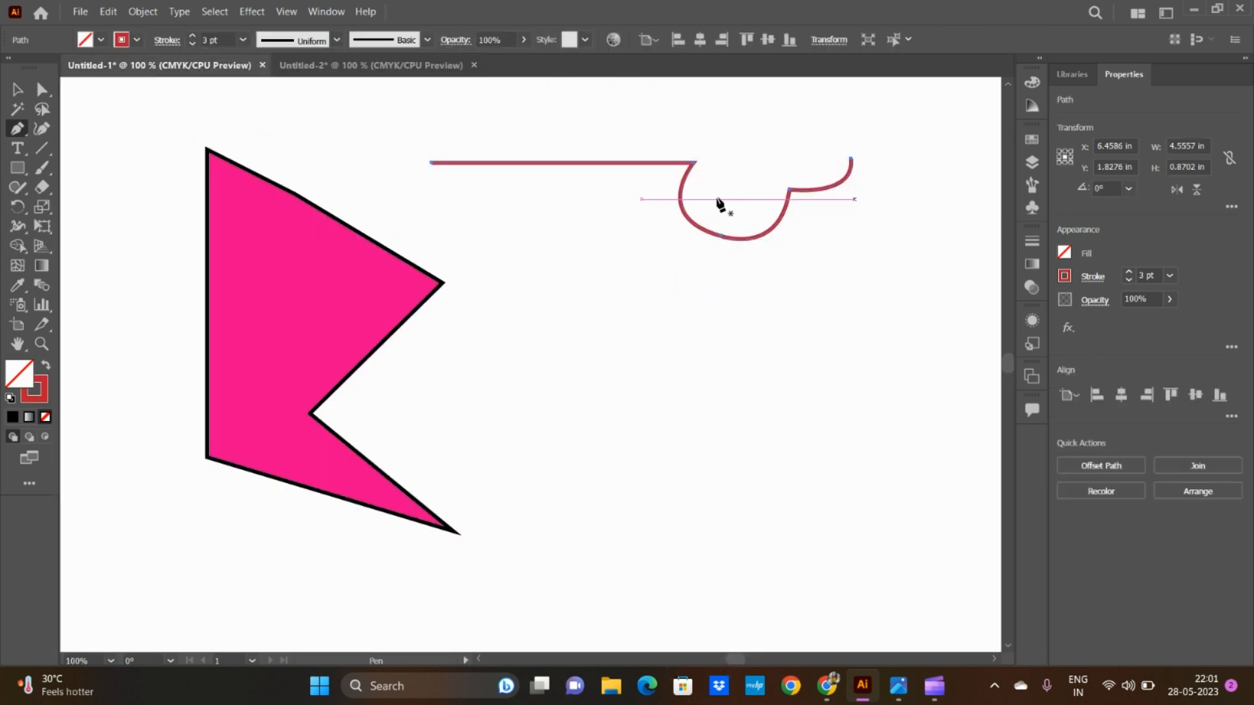
pyautogui.click(17, 89)
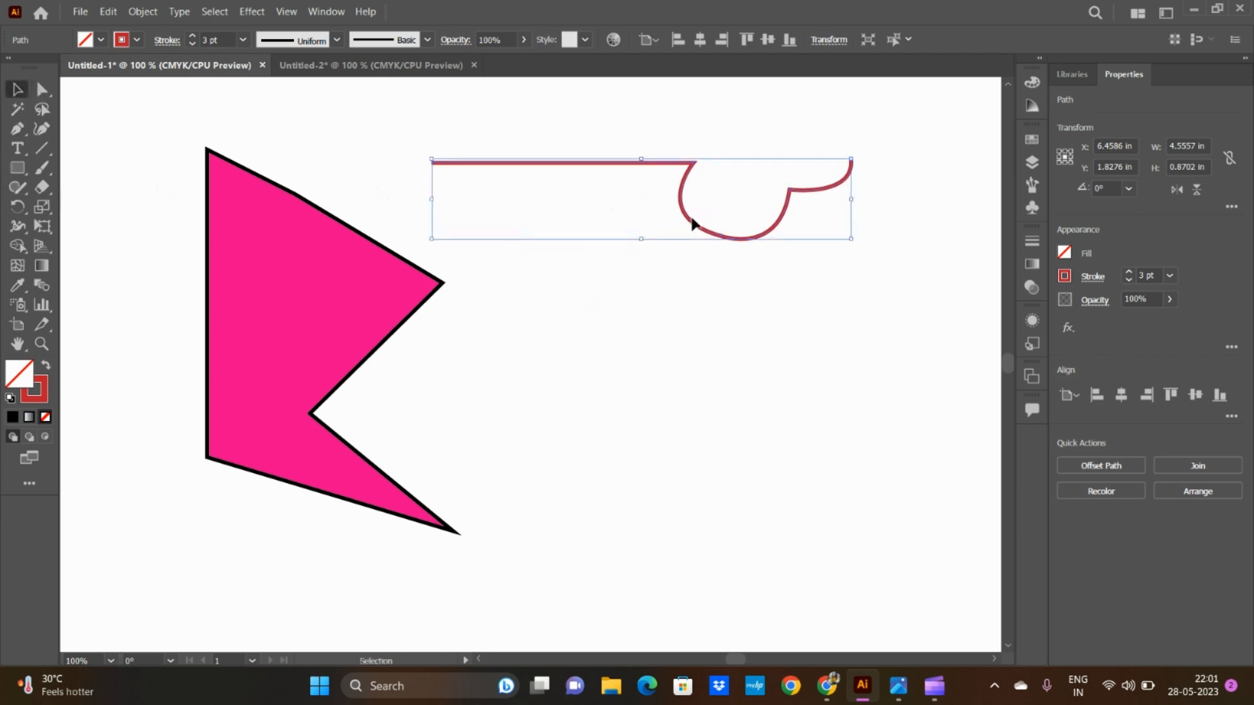
pyautogui.moveTo(691, 219); pyautogui.dragTo(422, 170)
pyautogui.moveTo(732, 243); pyautogui.dragTo(380, 191)
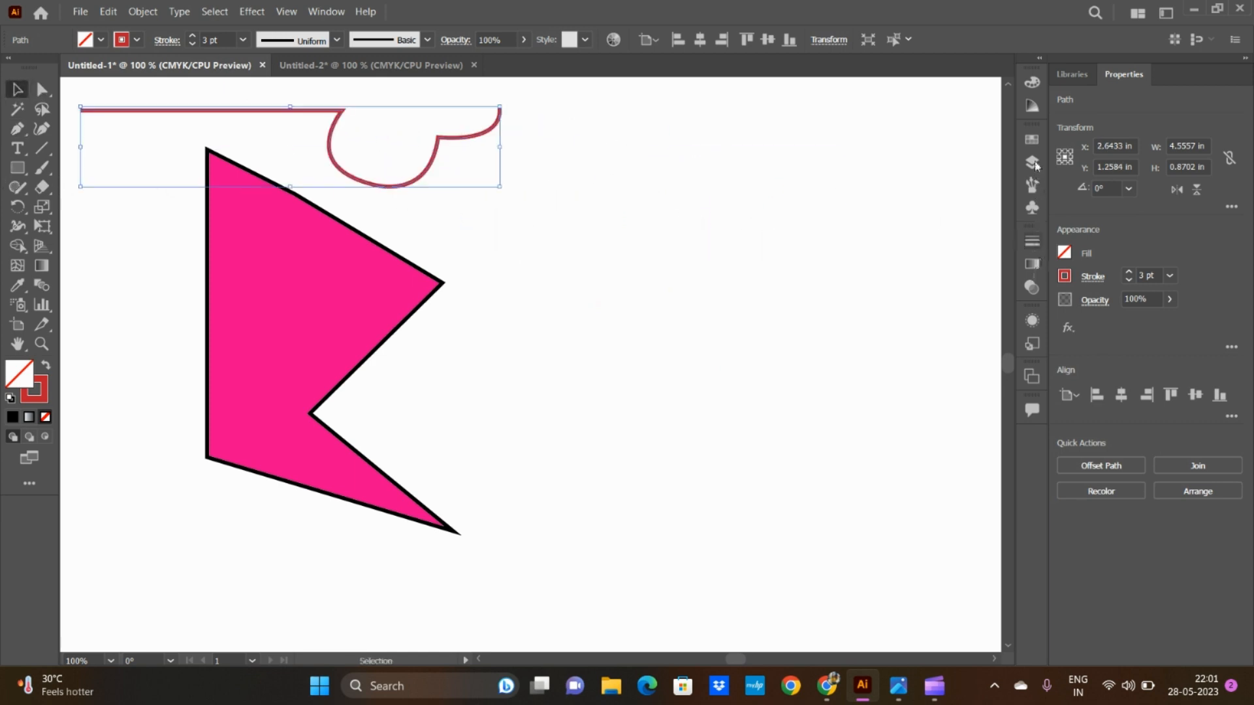
# Step: Show the hidden penguin image in Layer 1
pyautogui.click(1033, 163)
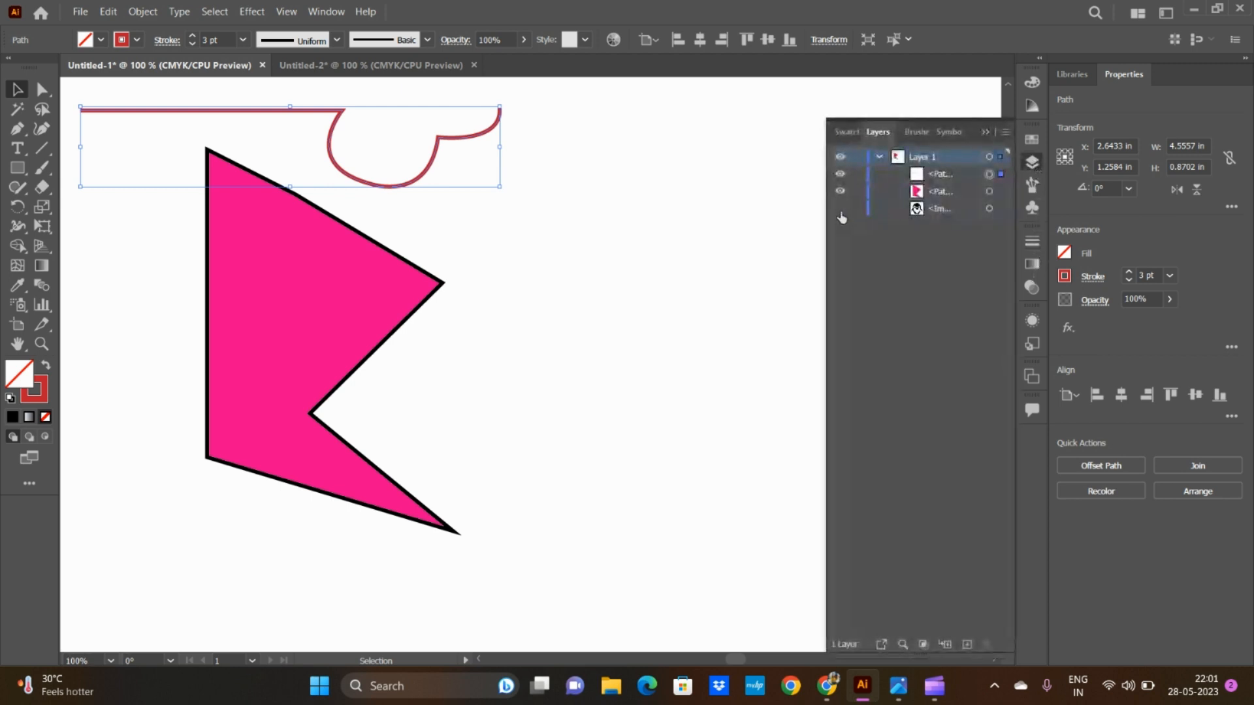
pyautogui.click(841, 209)
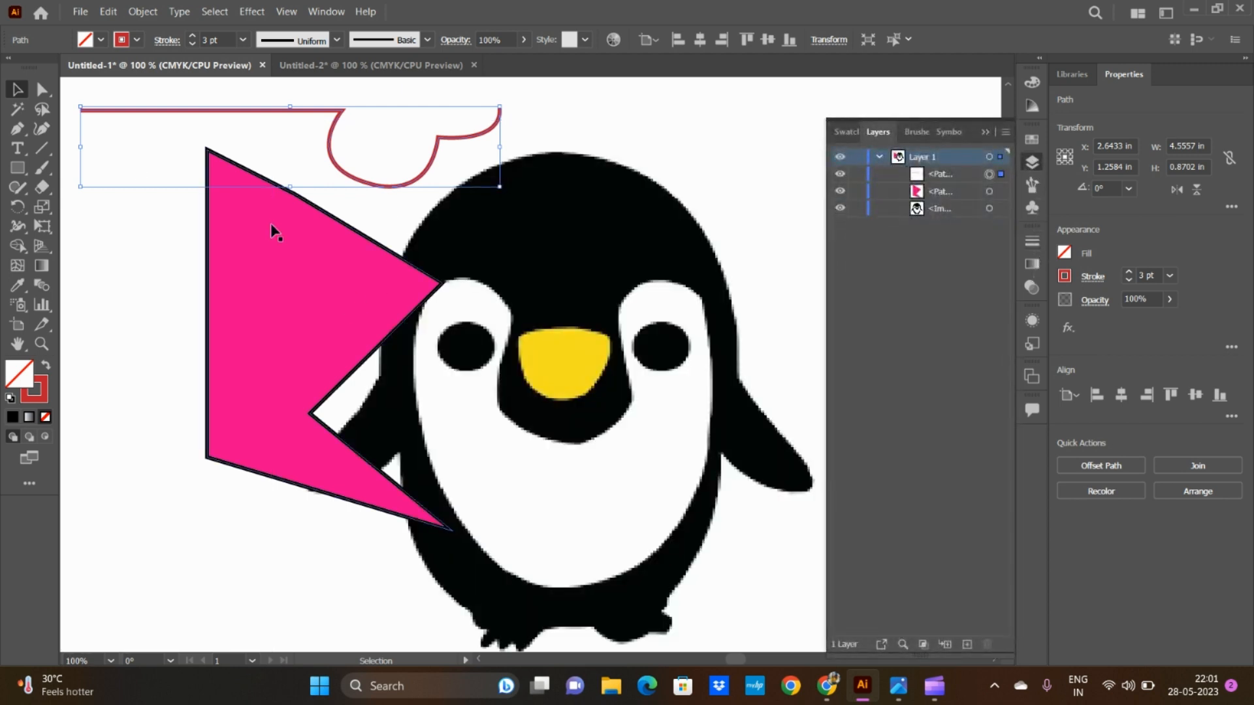
# Step: Hide the pink shape and the red curved path in Layer 1, leaving only the penguin image shown
pyautogui.click(300, 316)
pyautogui.click(841, 192)
pyautogui.click(841, 174)
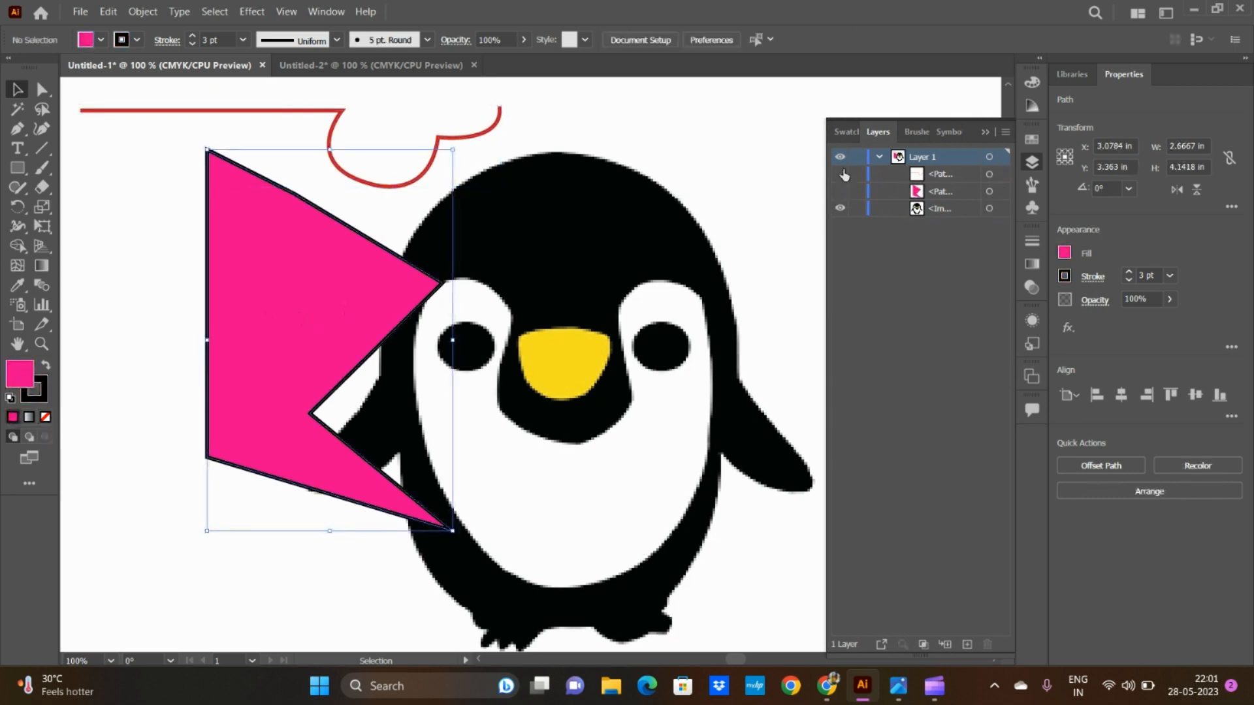
pyautogui.click(988, 133)
pyautogui.scroll(-1, 772, 306)
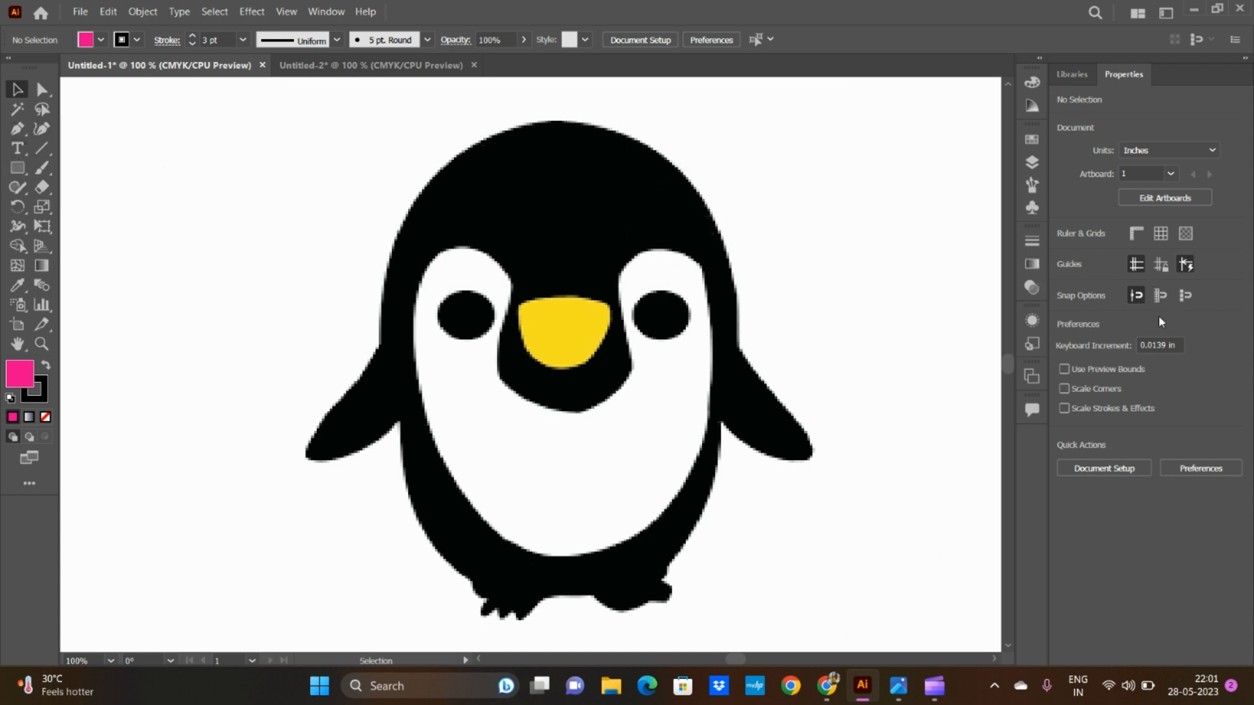
# Step: Fade the penguin image to 19% opacity
pyautogui.click(648, 326)
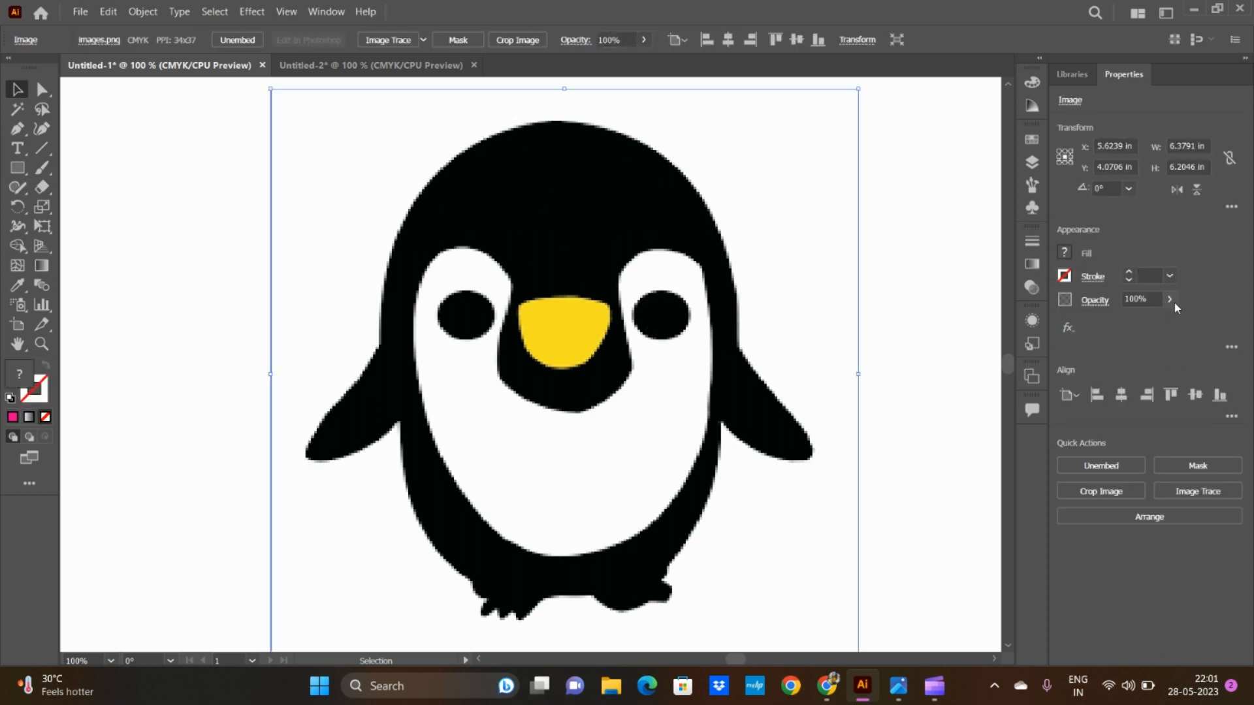
pyautogui.click(1170, 300)
pyautogui.moveTo(1123, 331); pyautogui.dragTo(1119, 330)
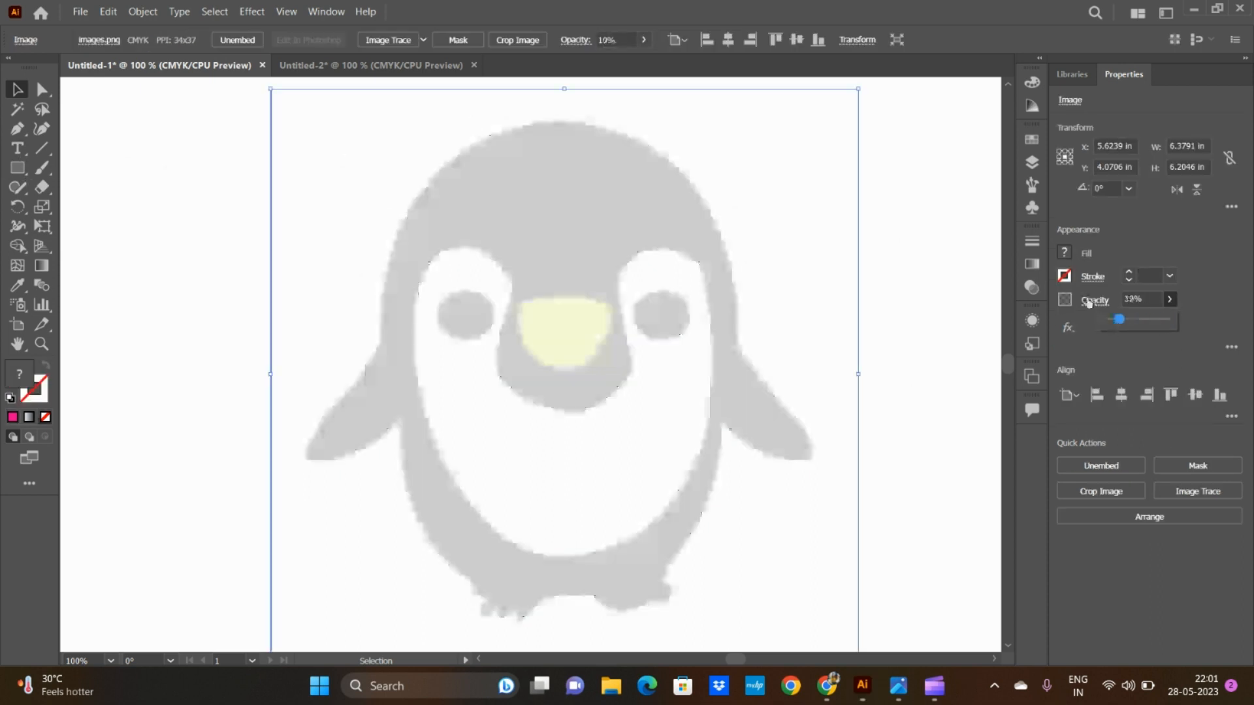
pyautogui.click(1065, 277)
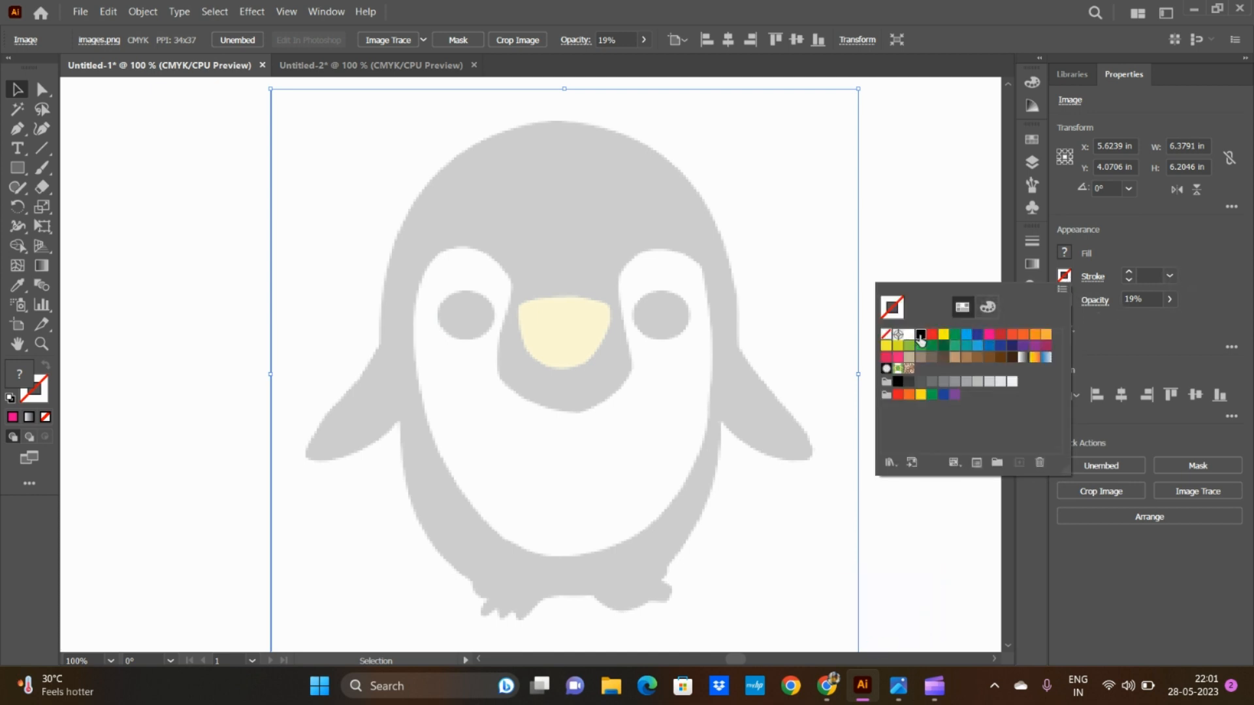
pyautogui.click(1065, 276)
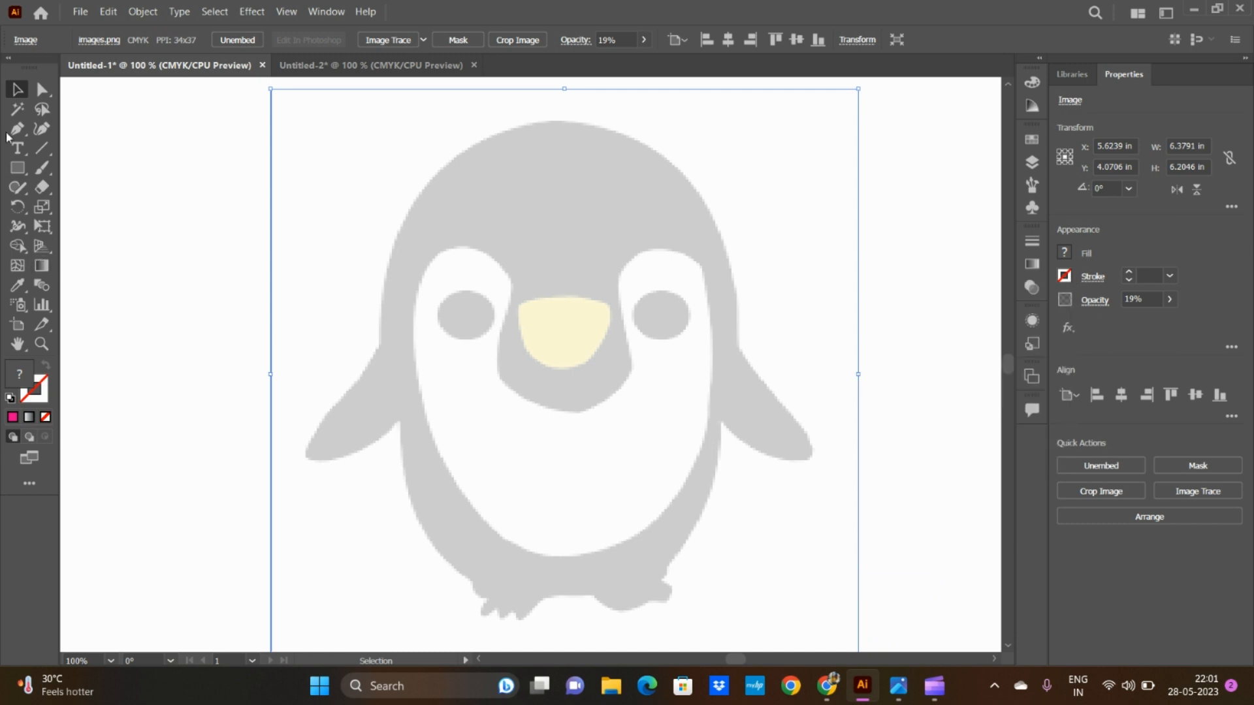
# Step: Start a Pen path at the top of the penguin's head with a black 2 pt stroke and no fill
pyautogui.click(16, 129)
pyautogui.click(1063, 277)
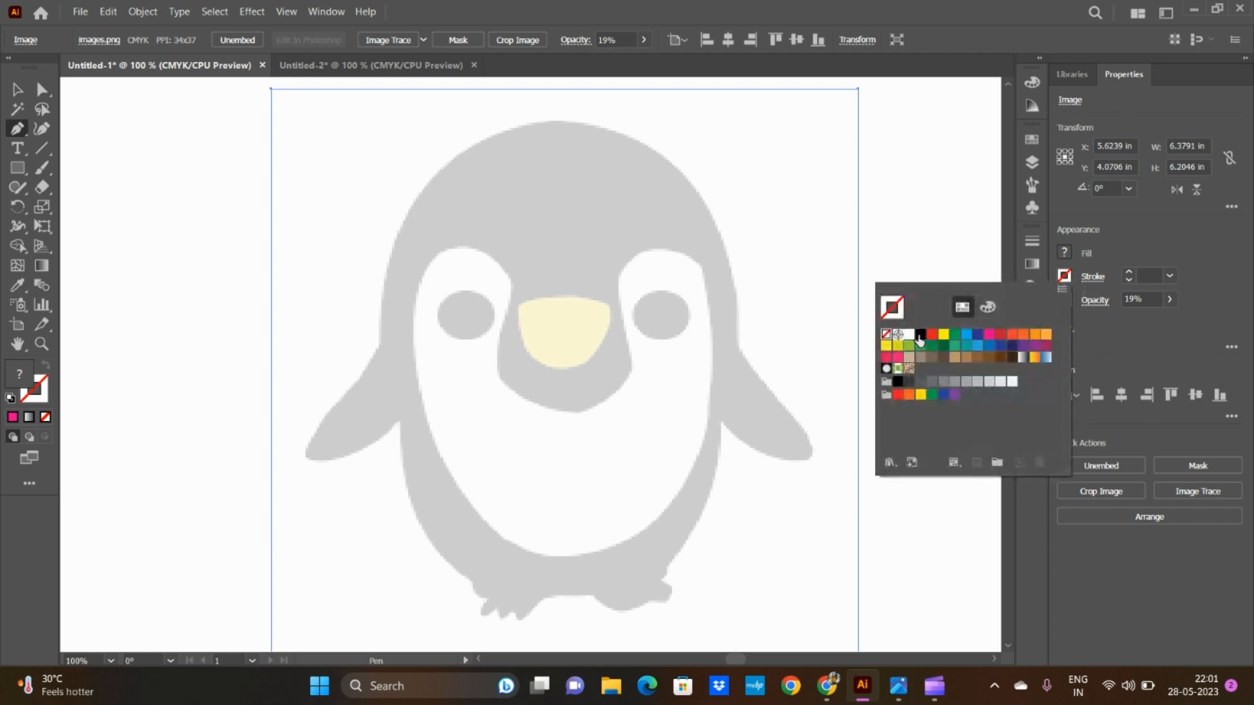
pyautogui.click(1173, 278)
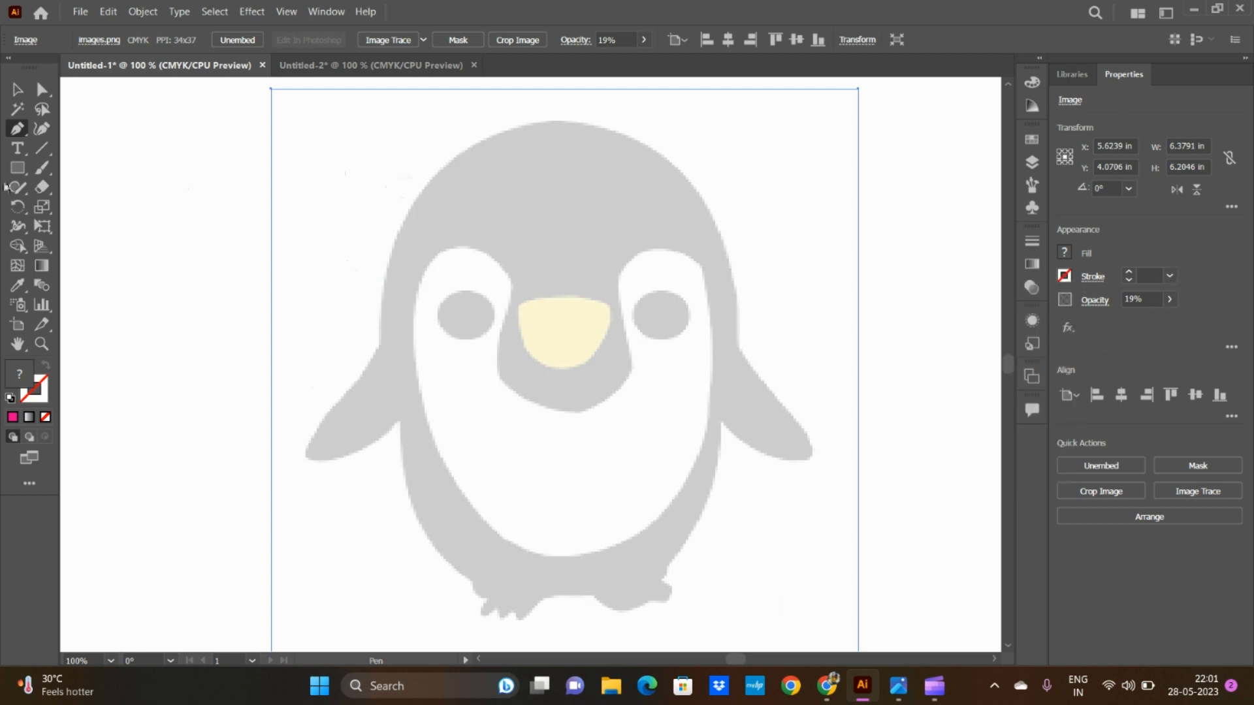
pyautogui.click(540, 123)
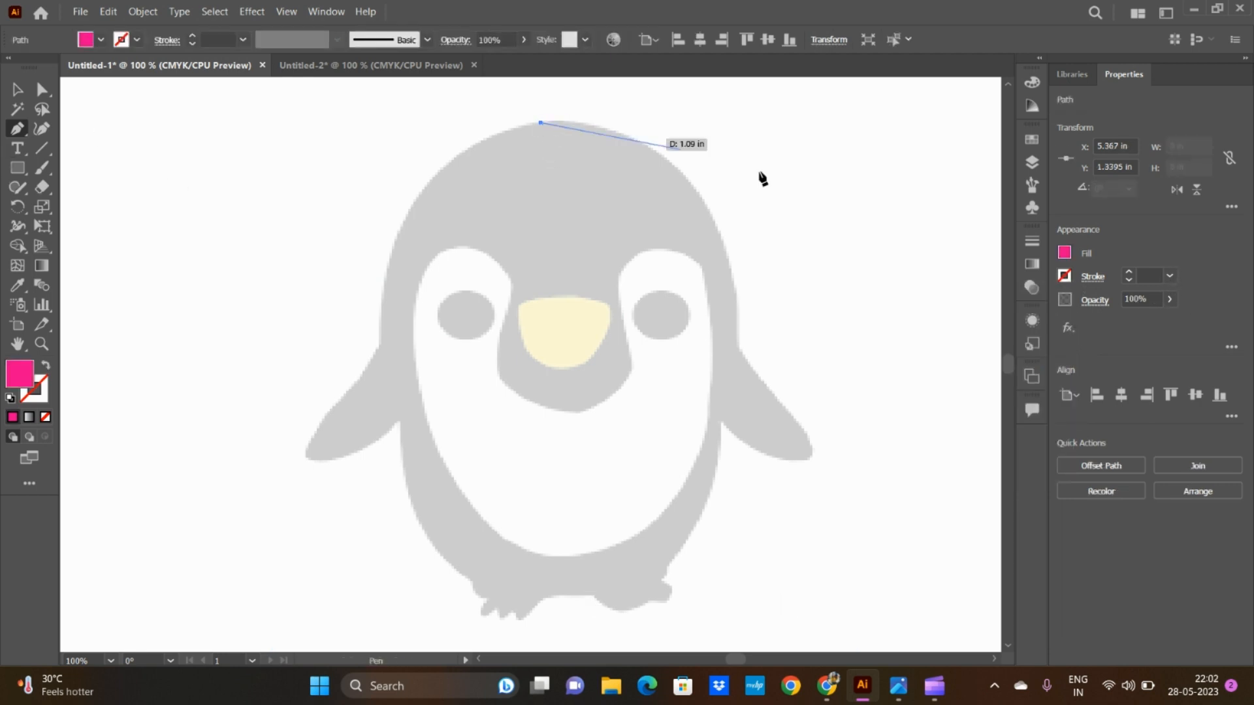
pyautogui.click(1064, 276)
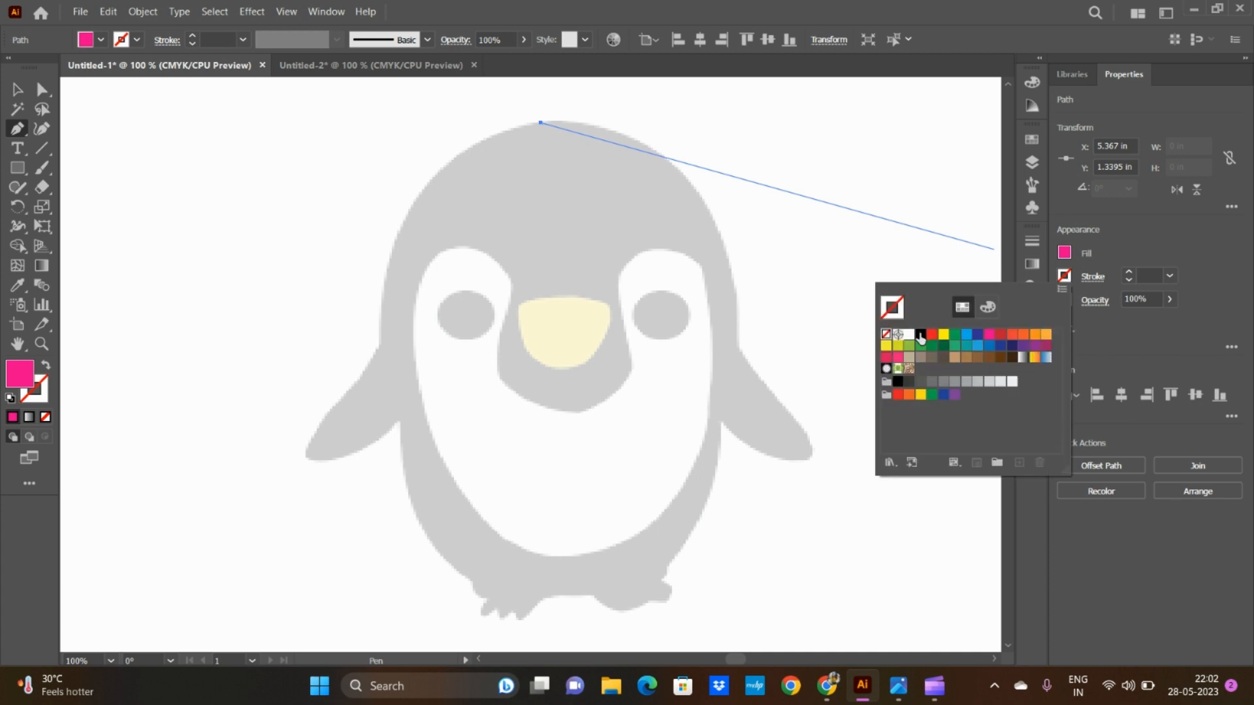
pyautogui.click(920, 335)
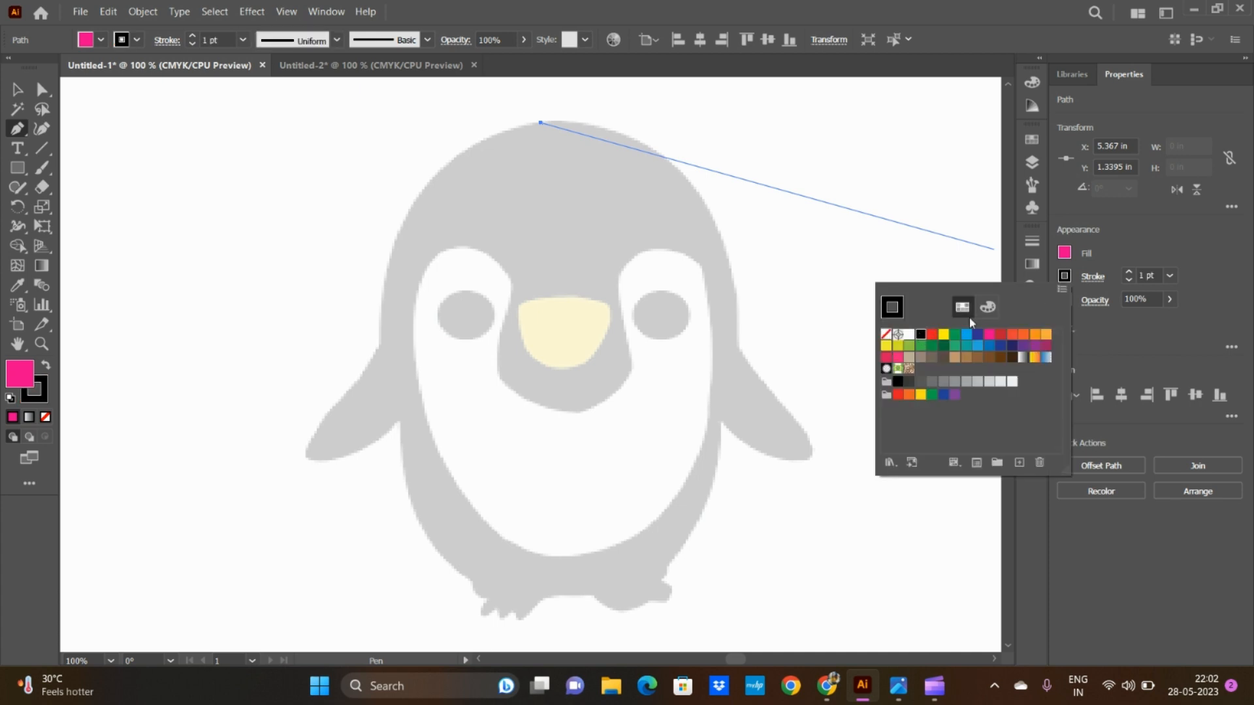
pyautogui.click(1064, 254)
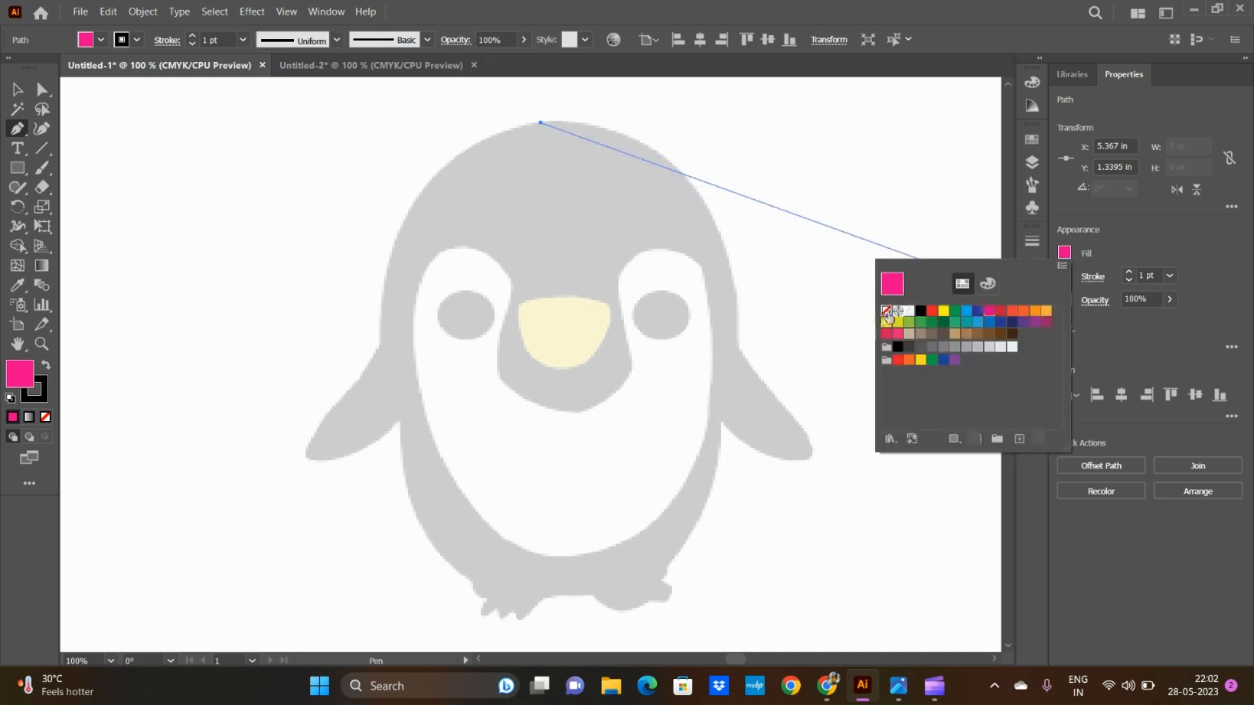
pyautogui.click(886, 311)
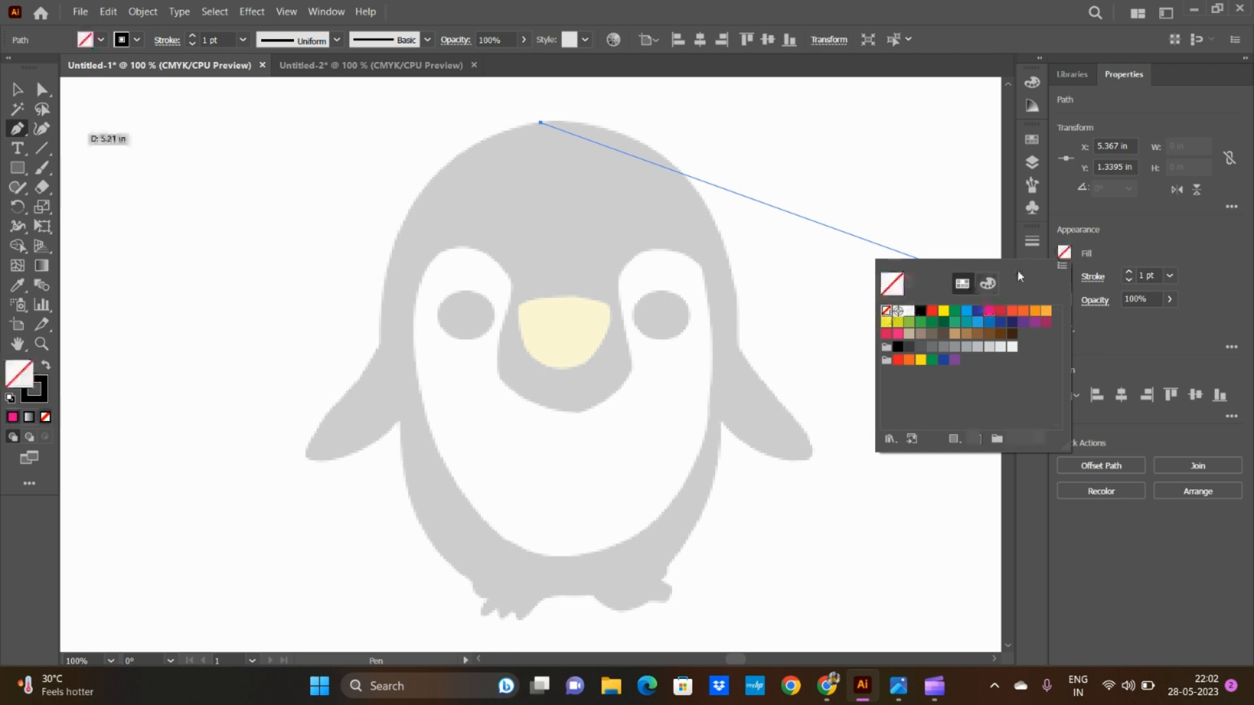
pyautogui.click(1172, 278)
pyautogui.click(1184, 354)
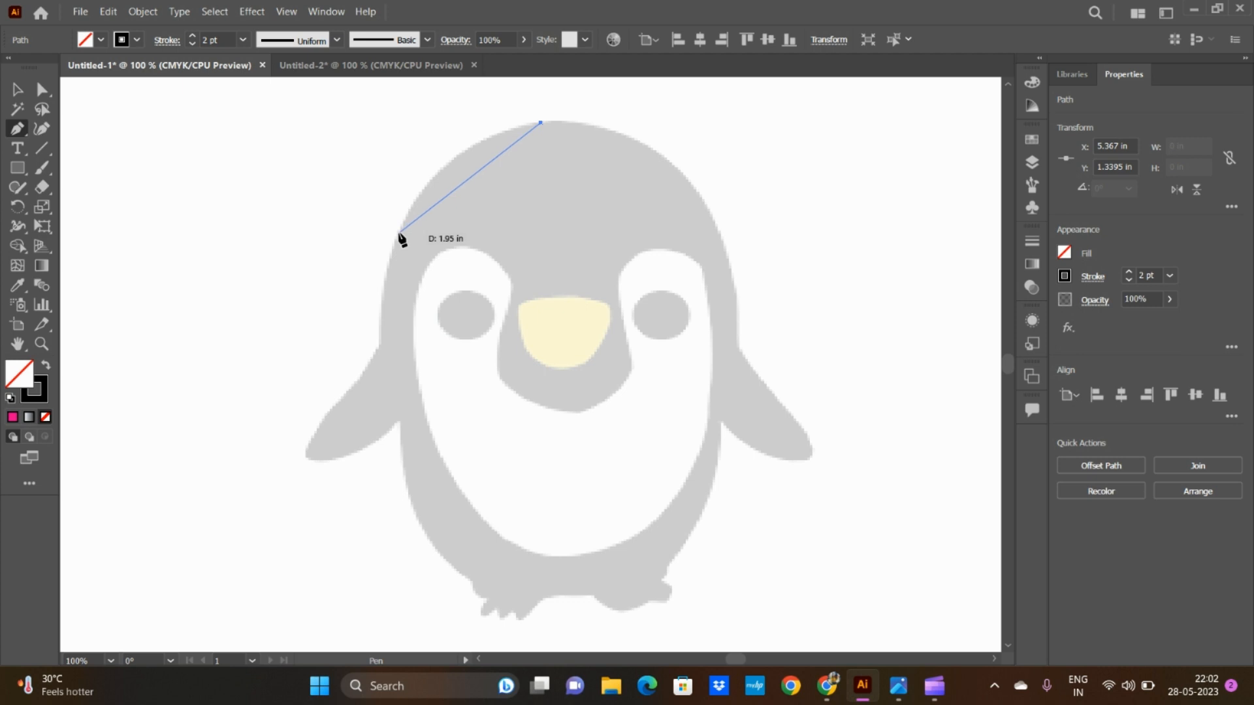
# Step: Trace the left side of the head with two curved segments down to where the left flipper begins
pyautogui.moveTo(397, 236); pyautogui.dragTo(337, 349)
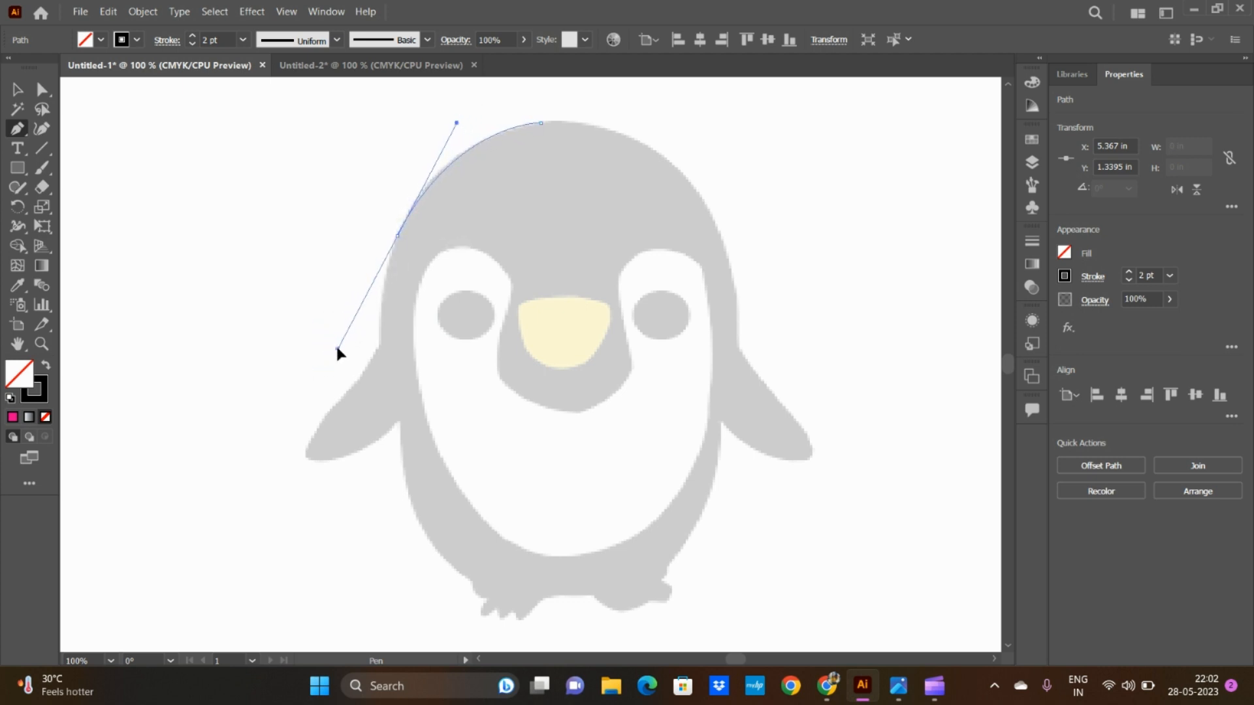
pyautogui.click(399, 237)
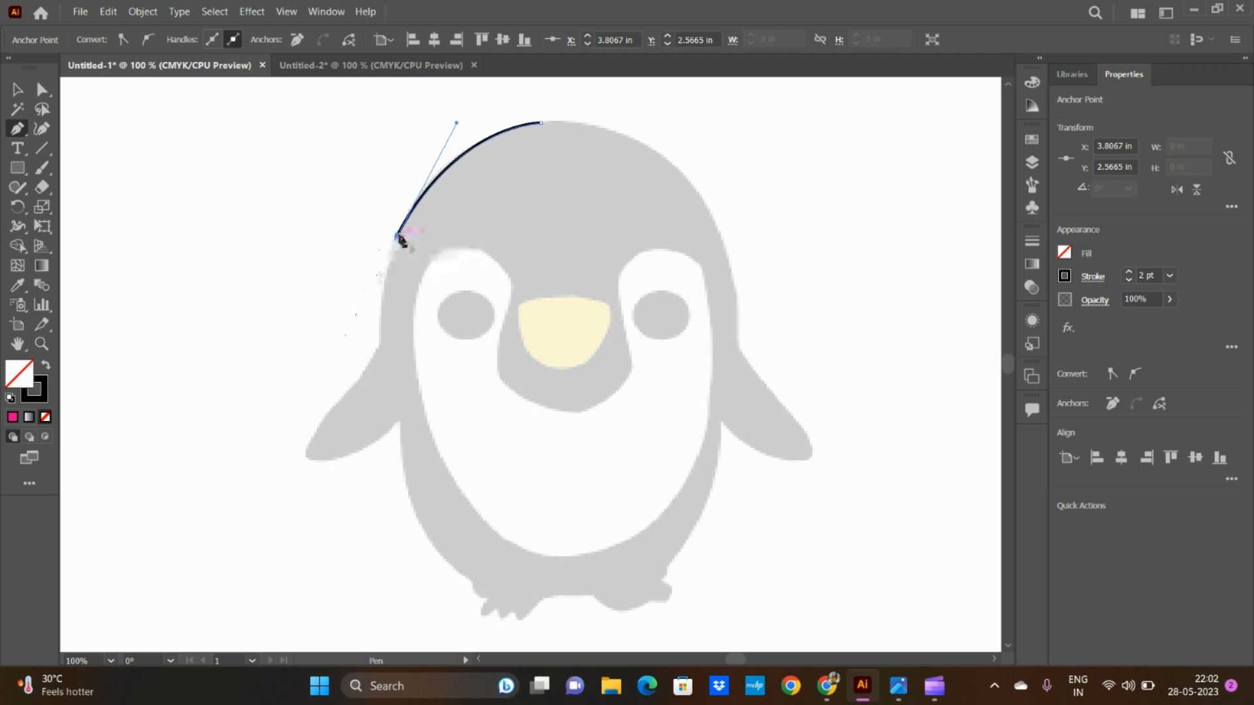
pyautogui.moveTo(379, 343); pyautogui.dragTo(381, 405)
pyautogui.click(379, 343)
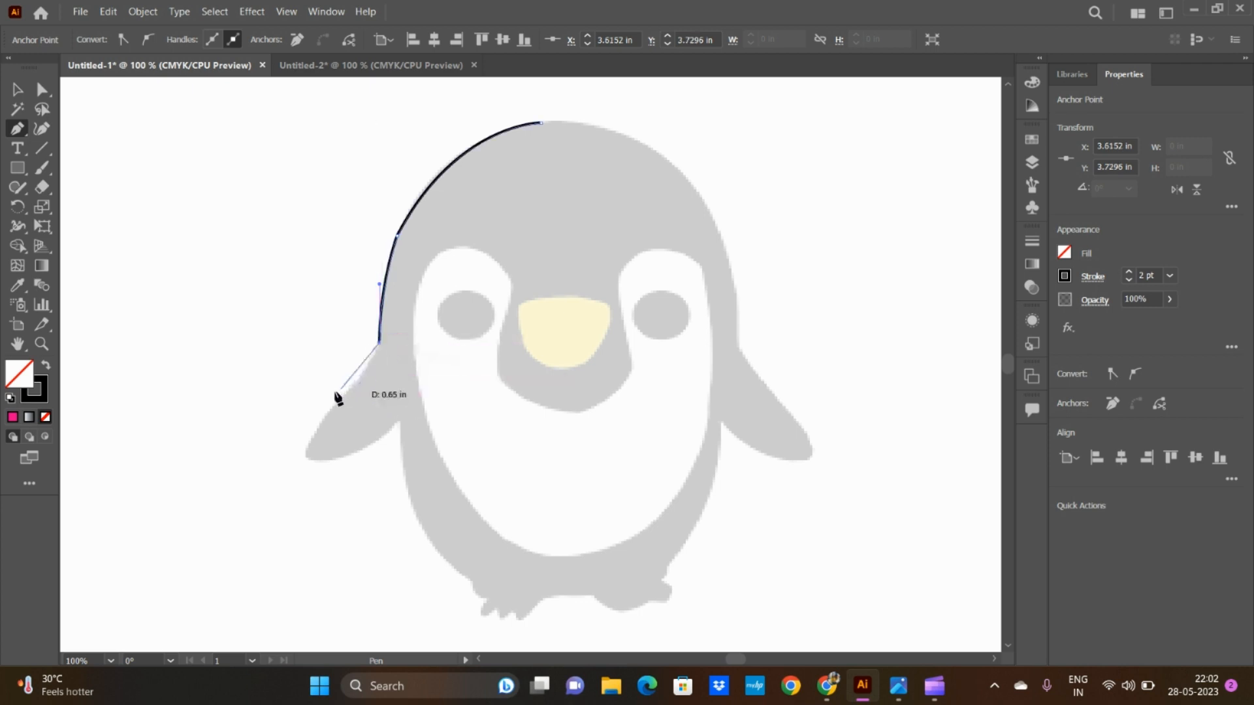
# Step: Trace around the left flipper, over its rounded tip and back to the body at about X 3.83 in, Y 4.59 in
pyautogui.moveTo(307, 451)
pyautogui.mouseDown()
pyautogui.moveTo(309, 475)
pyautogui.moveTo(280, 476)
pyautogui.moveTo(272, 491)
pyautogui.mouseUp()
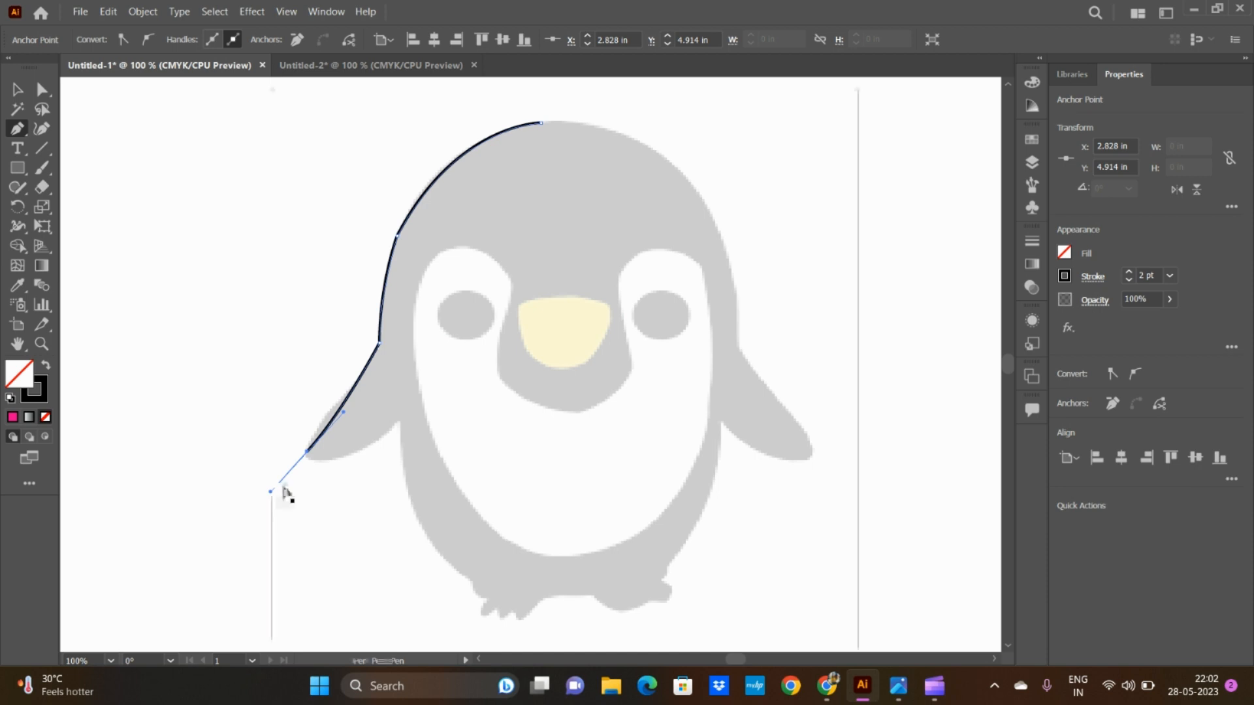
pyautogui.hotkey('ctrl', 'z')
pyautogui.moveTo(337, 408)
pyautogui.mouseDown()
pyautogui.moveTo(316, 411)
pyautogui.moveTo(308, 472)
pyautogui.mouseUp()
pyautogui.click(306, 455)
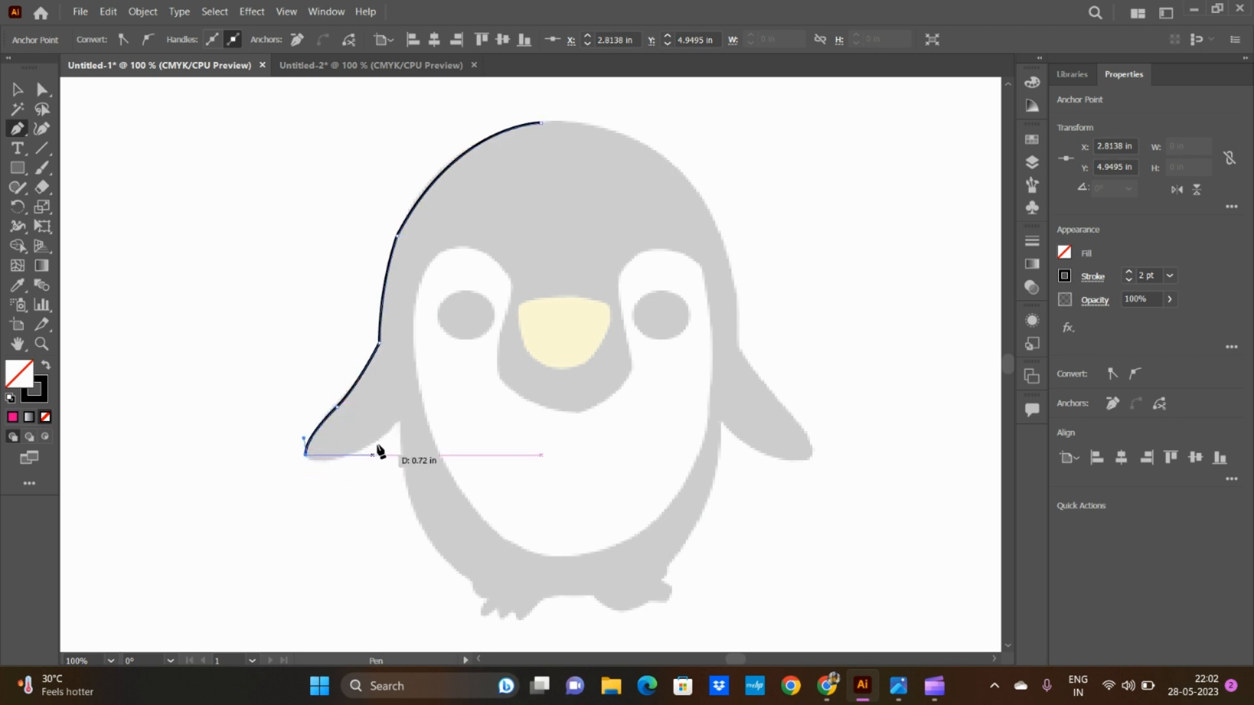
pyautogui.moveTo(379, 448); pyautogui.dragTo(404, 443)
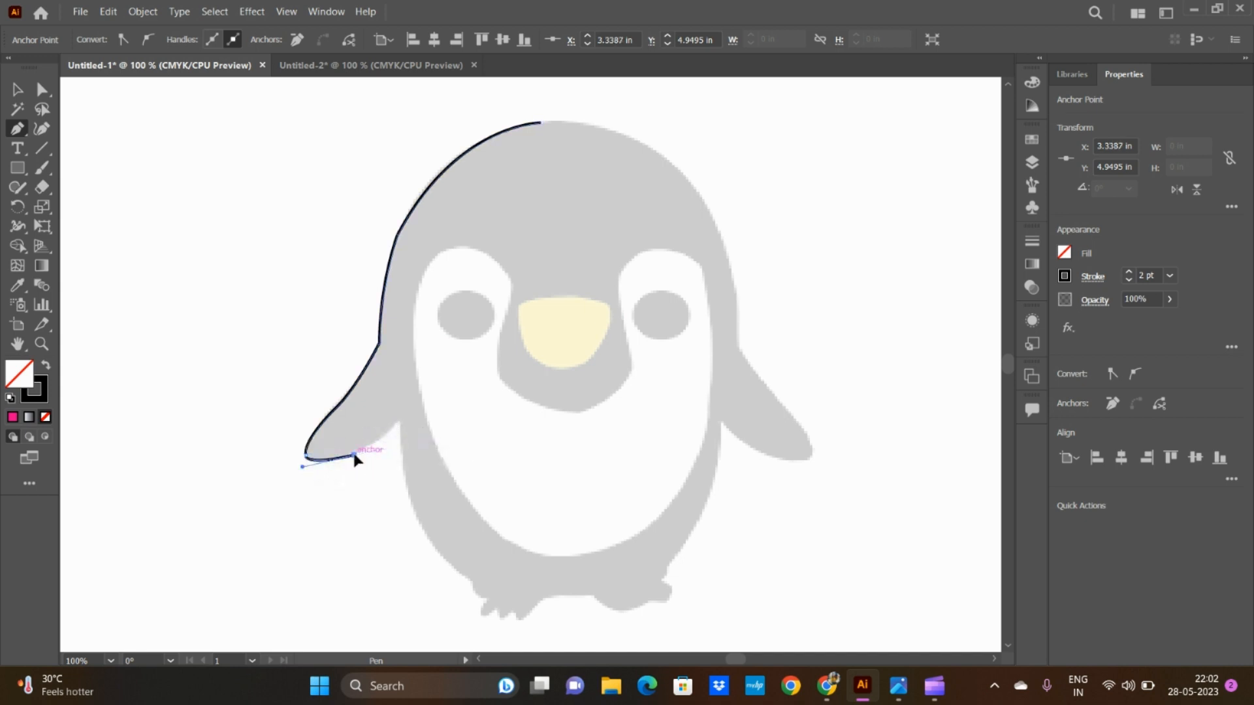
pyautogui.click(399, 423)
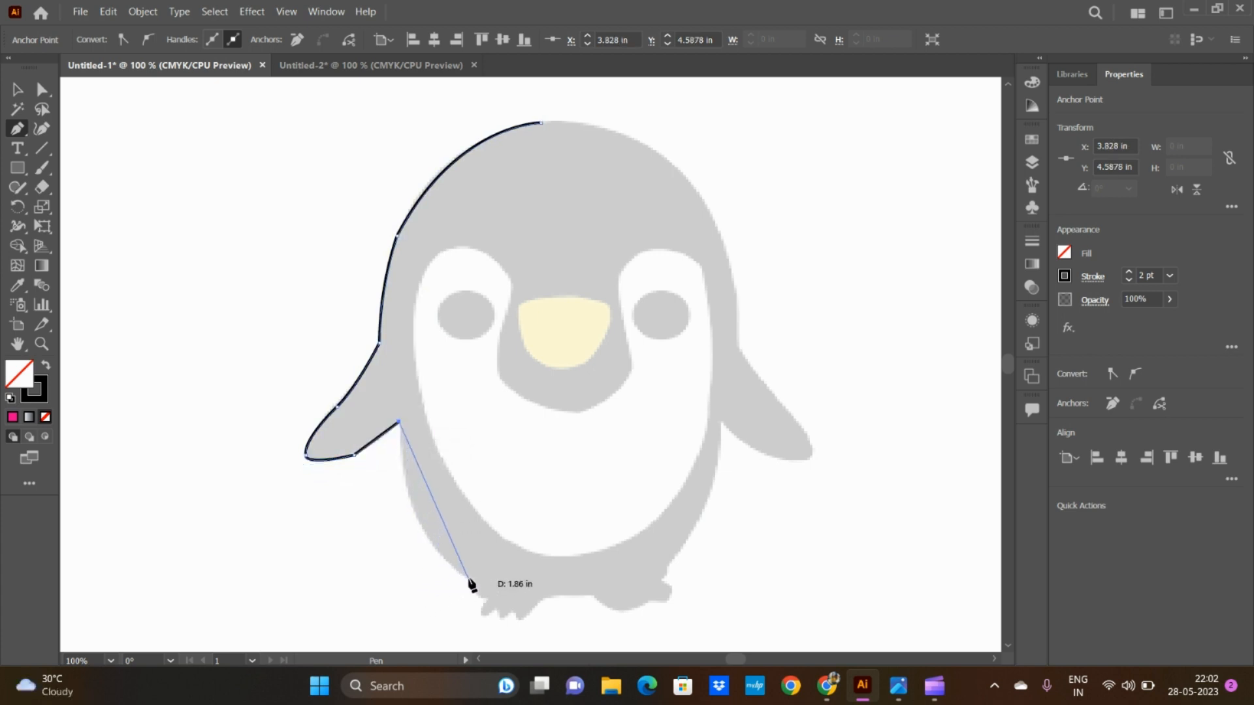
# Step: Trace the body's left side in a curve, outline the left foot's pointed toes, and continue straight across to the right foot
pyautogui.moveTo(471, 580); pyautogui.dragTo(545, 619)
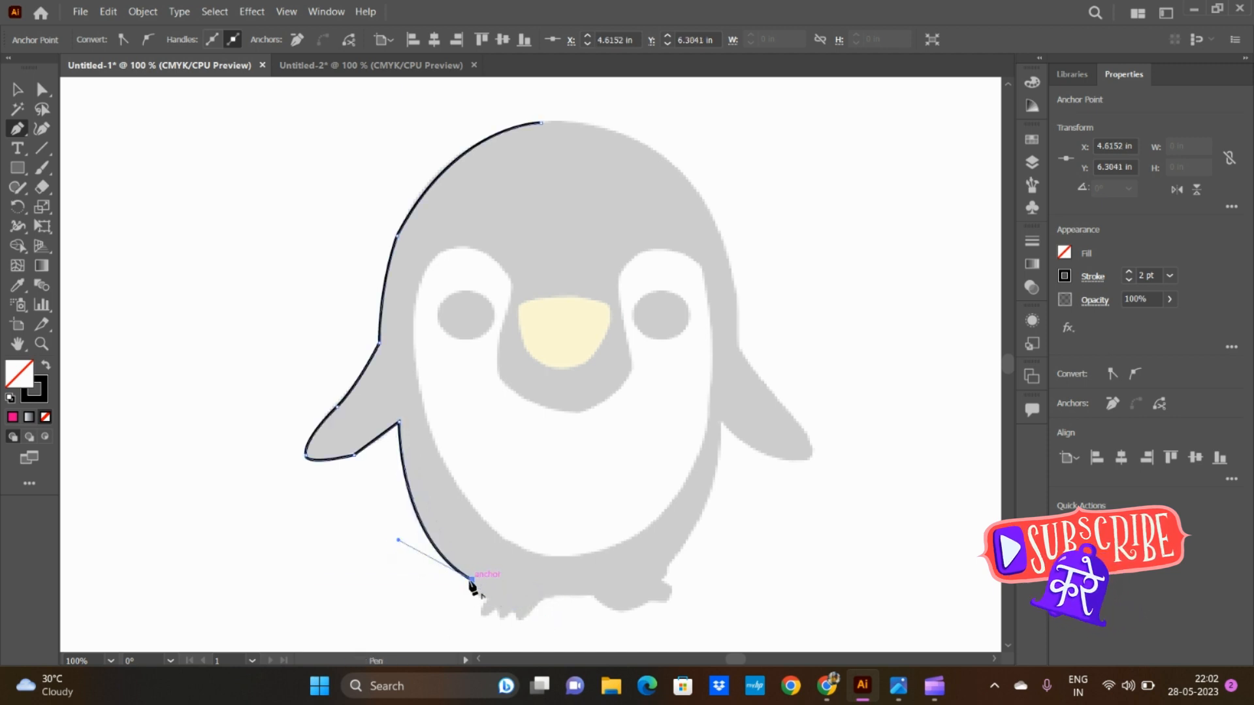
pyautogui.moveTo(471, 580); pyautogui.dragTo(477, 629)
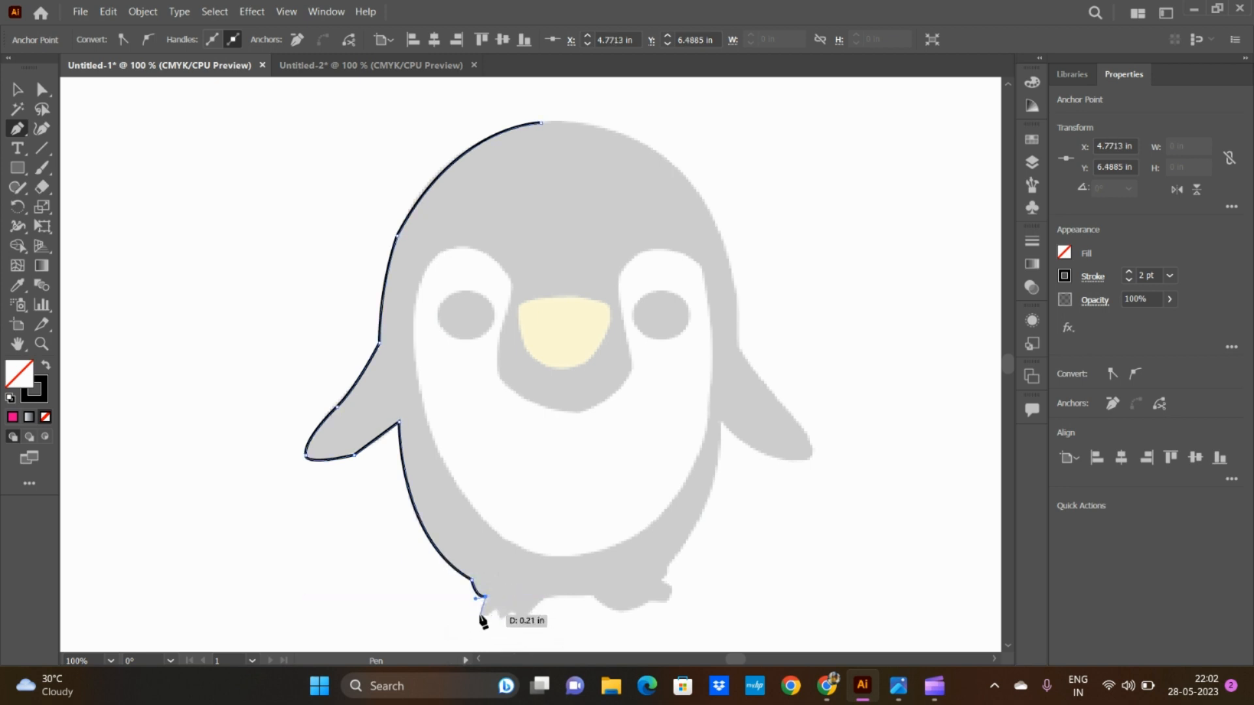
pyautogui.click(481, 614)
pyautogui.click(488, 600)
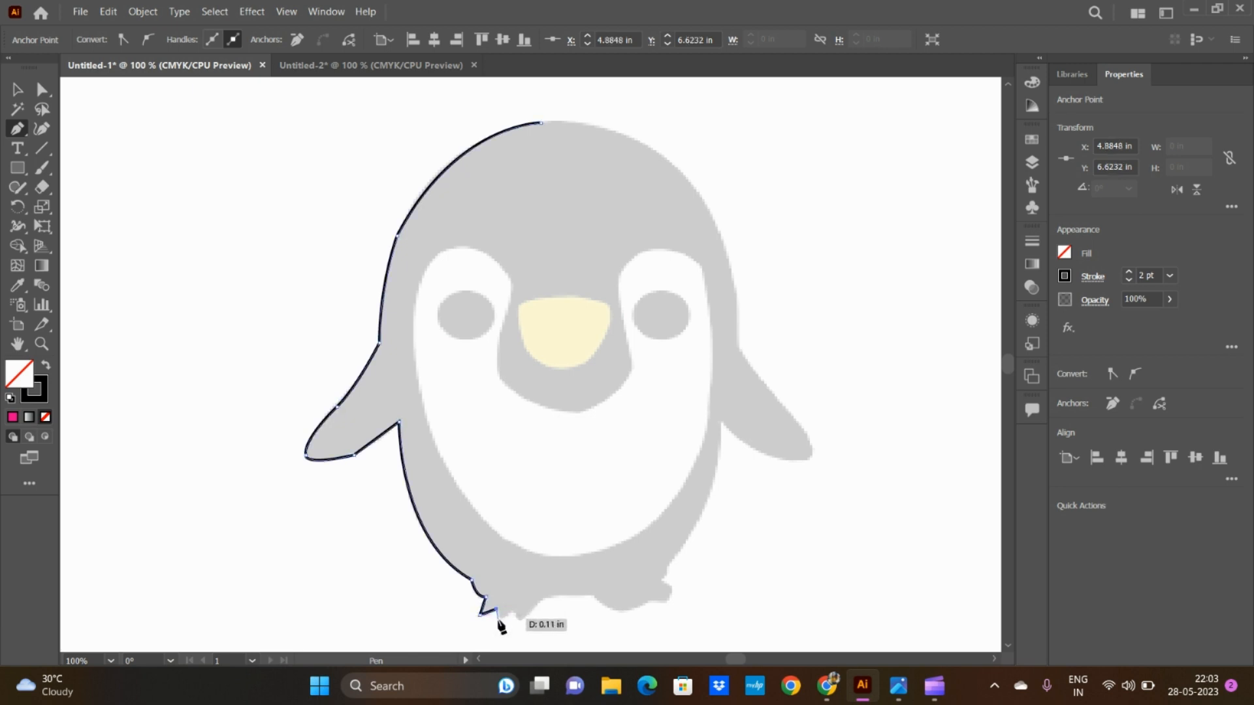
pyautogui.click(497, 618)
pyautogui.click(515, 618)
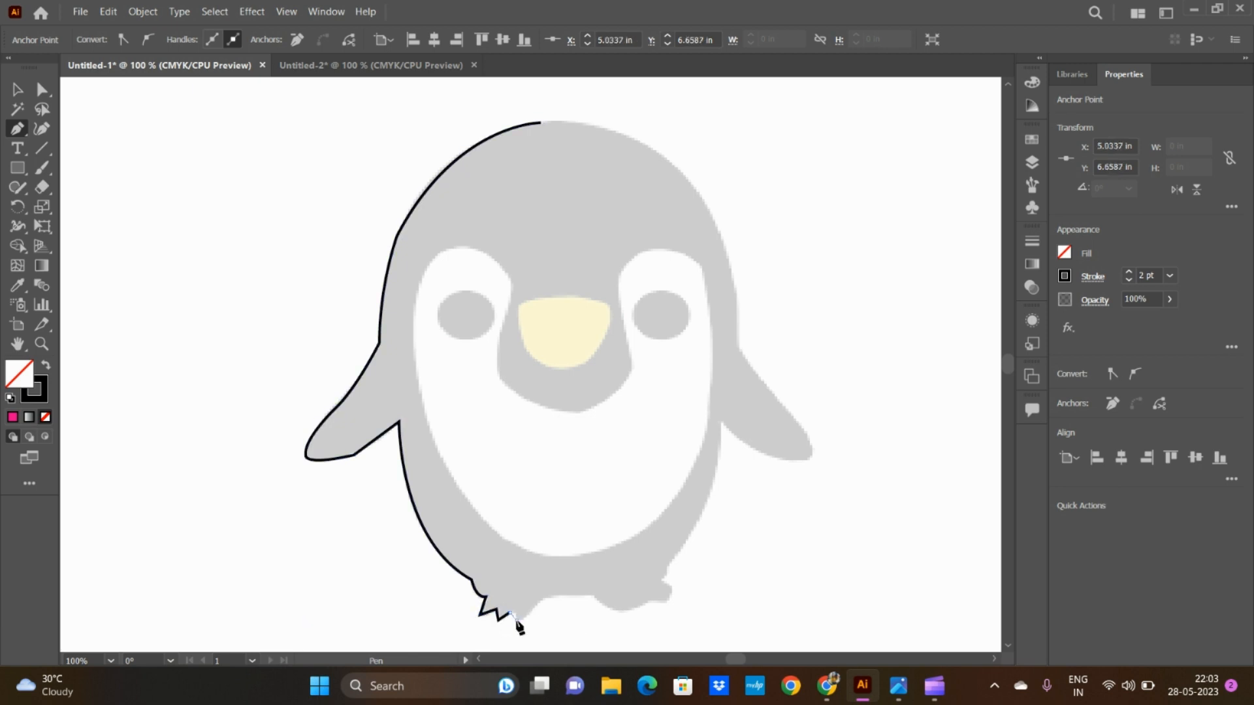
pyautogui.click(595, 596)
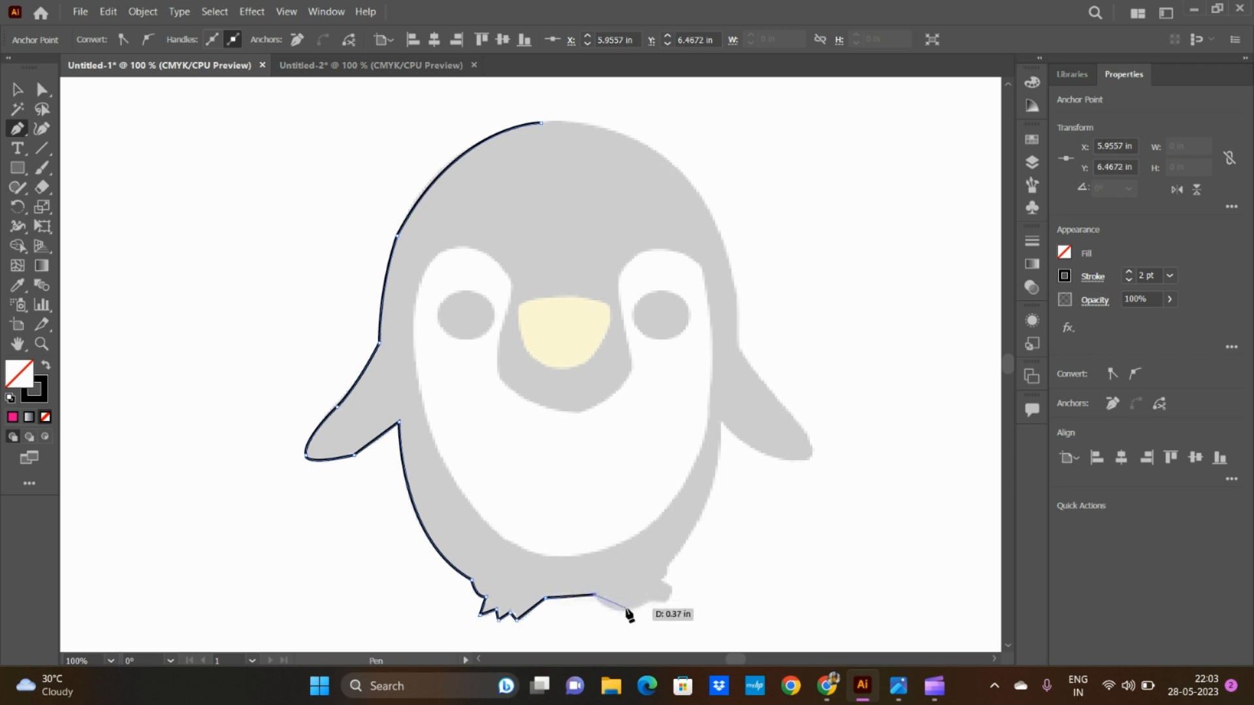
# Step: Trace the right foot with a curved underside and short segments around its toe, up to its upper edge
pyautogui.moveTo(616, 609); pyautogui.dragTo(645, 604)
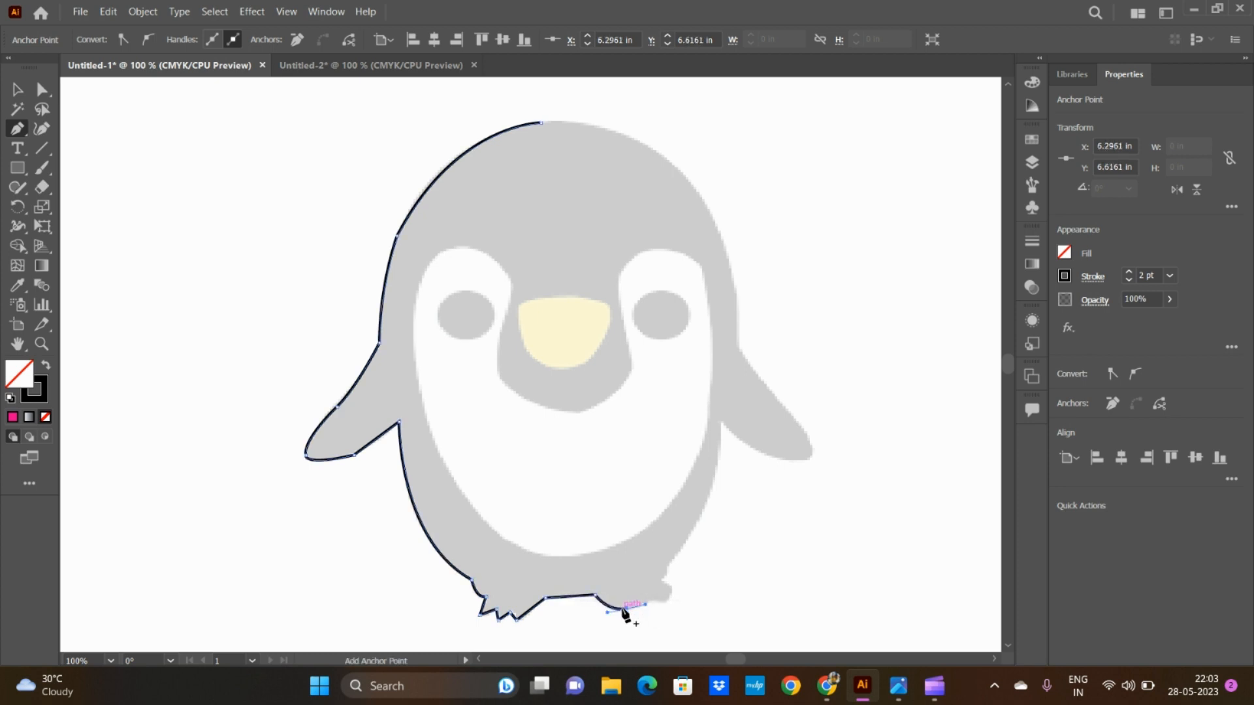
pyautogui.click(626, 608)
pyautogui.click(651, 596)
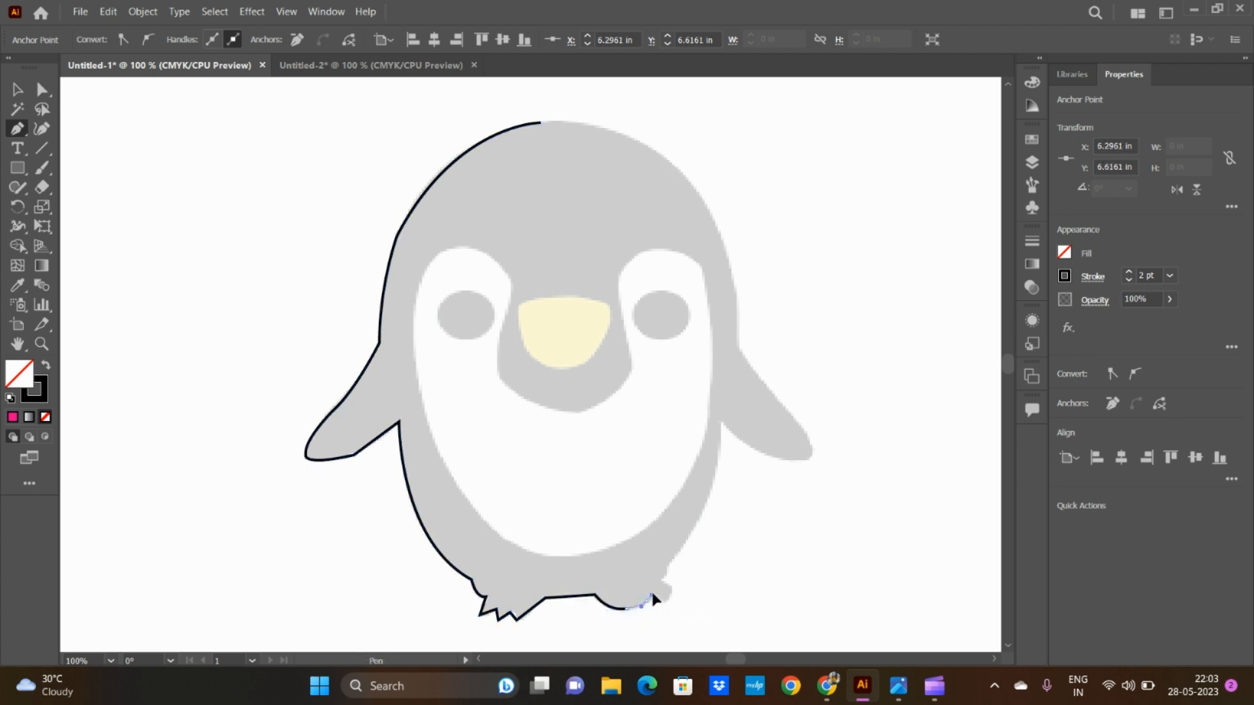
pyautogui.moveTo(655, 593); pyautogui.dragTo(655, 593)
pyautogui.click(646, 601)
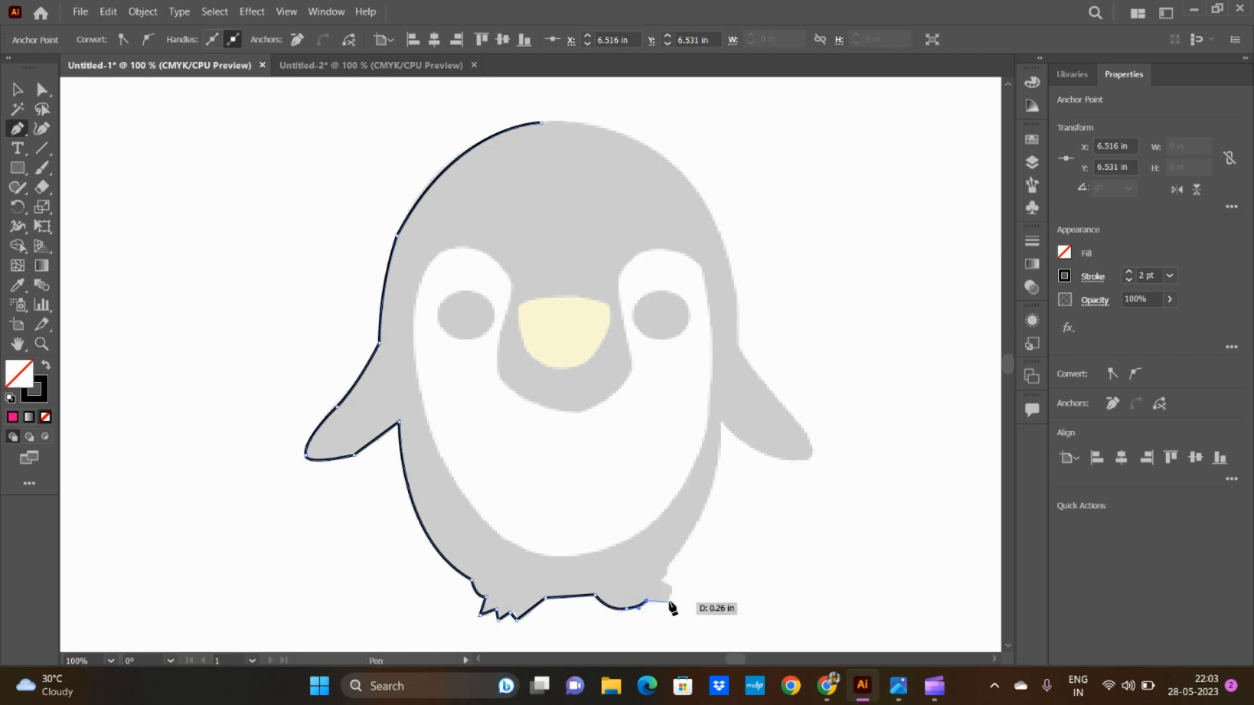
pyautogui.click(665, 600)
pyautogui.click(664, 594)
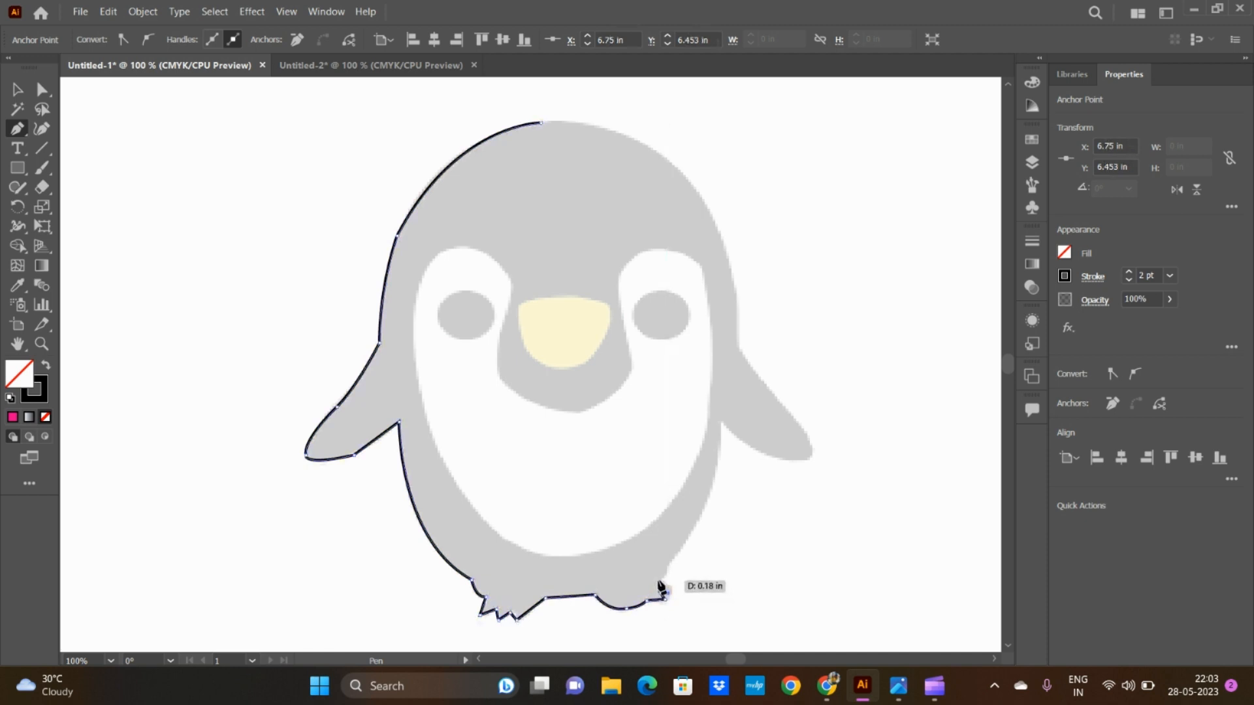
pyautogui.click(660, 590)
pyautogui.click(657, 581)
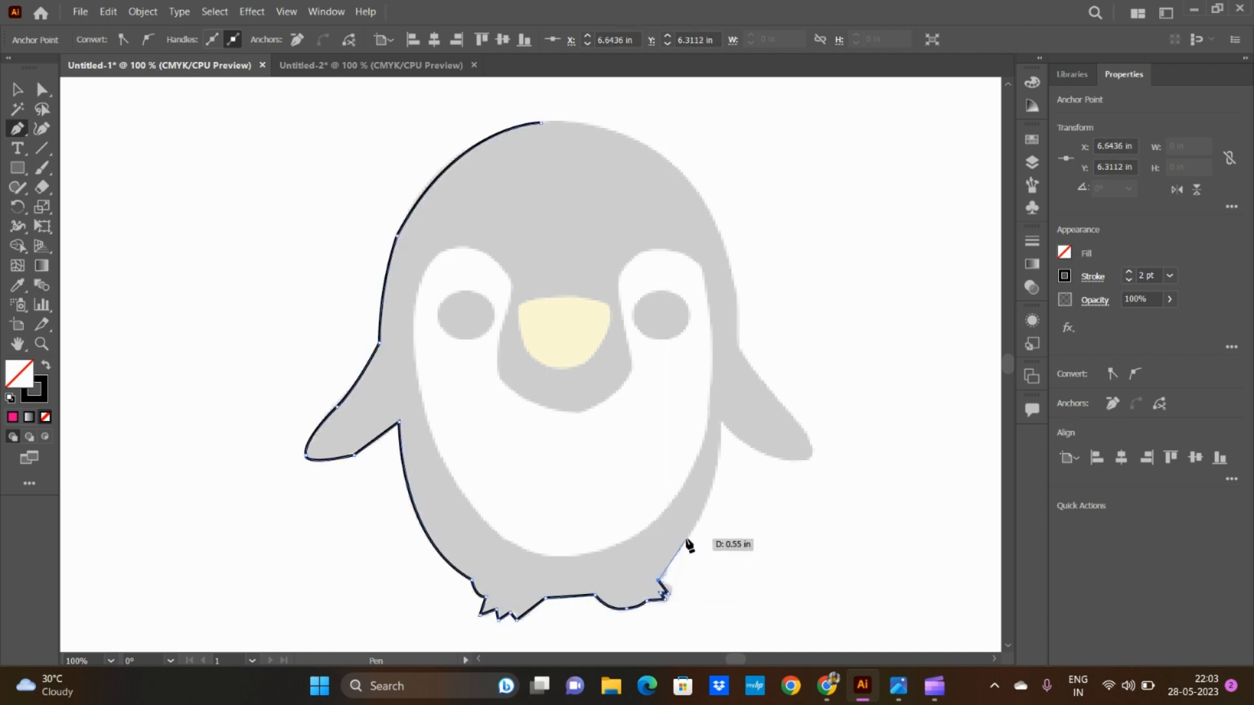
# Step: Trace the body's right side up to the right flipper and curve along the flipper's lower edge to its tip
pyautogui.click(686, 539)
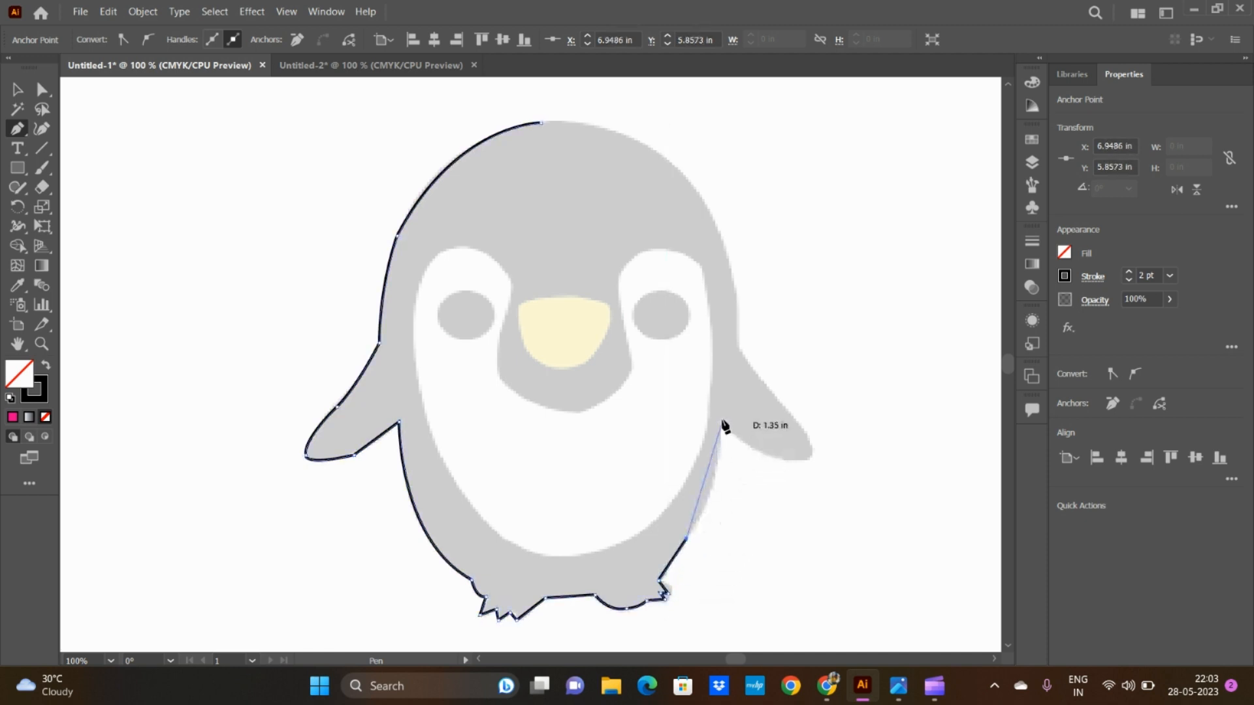
pyautogui.moveTo(721, 421); pyautogui.dragTo(723, 353)
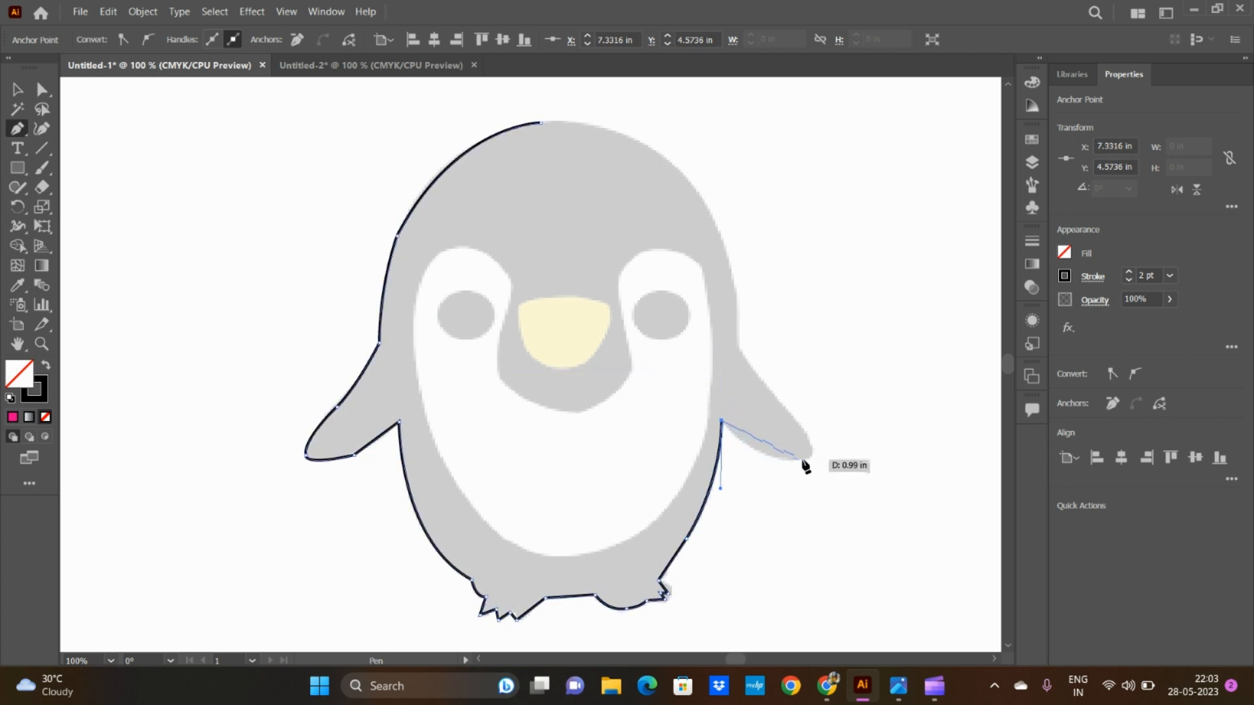
pyautogui.moveTo(803, 461); pyautogui.dragTo(844, 457)
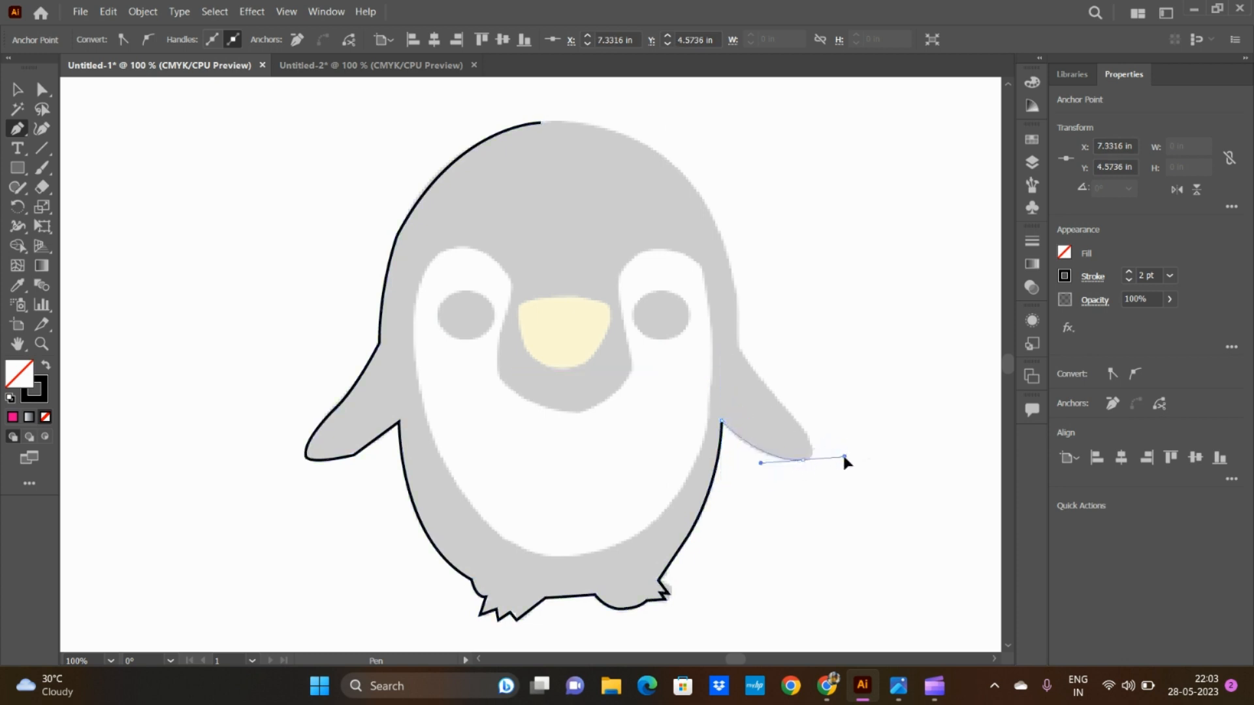
pyautogui.click(802, 460)
# Step: Trace the right flipper's upper edge, curve up the body and head's right side, and close the outline at the top of the head
pyautogui.moveTo(754, 374); pyautogui.dragTo(663, 292)
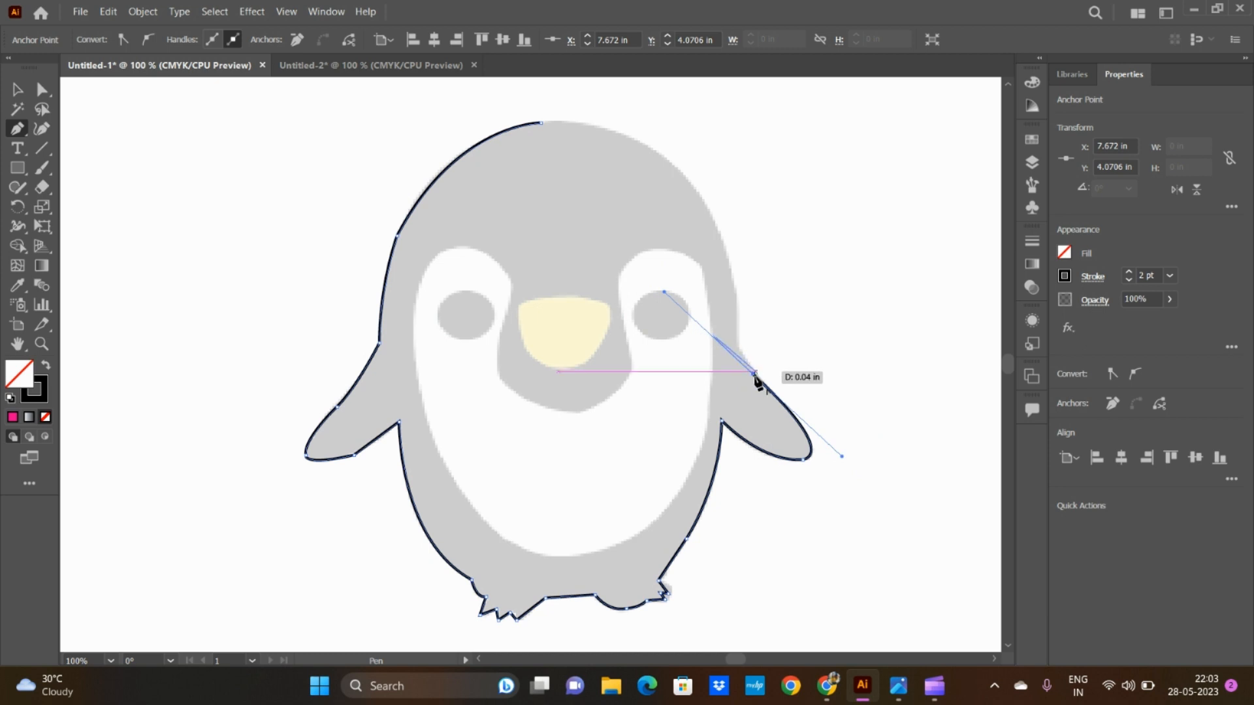
pyautogui.click(737, 349)
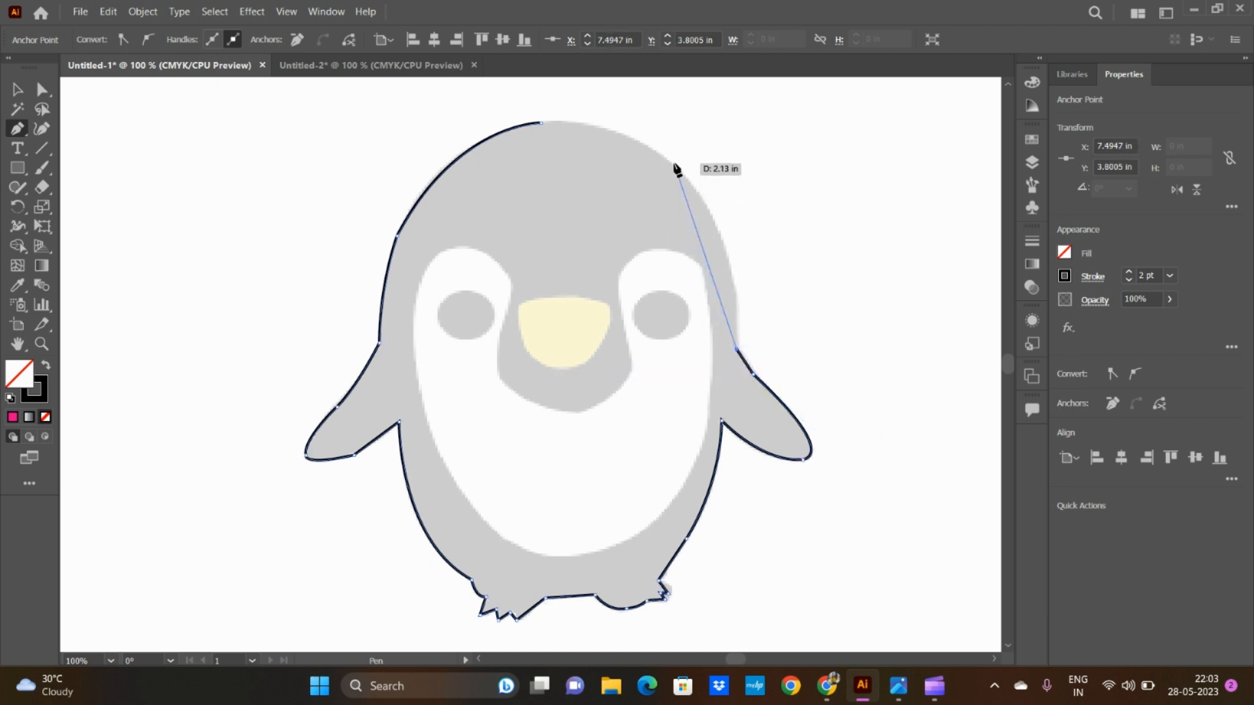
pyautogui.moveTo(674, 163); pyautogui.dragTo(602, 96)
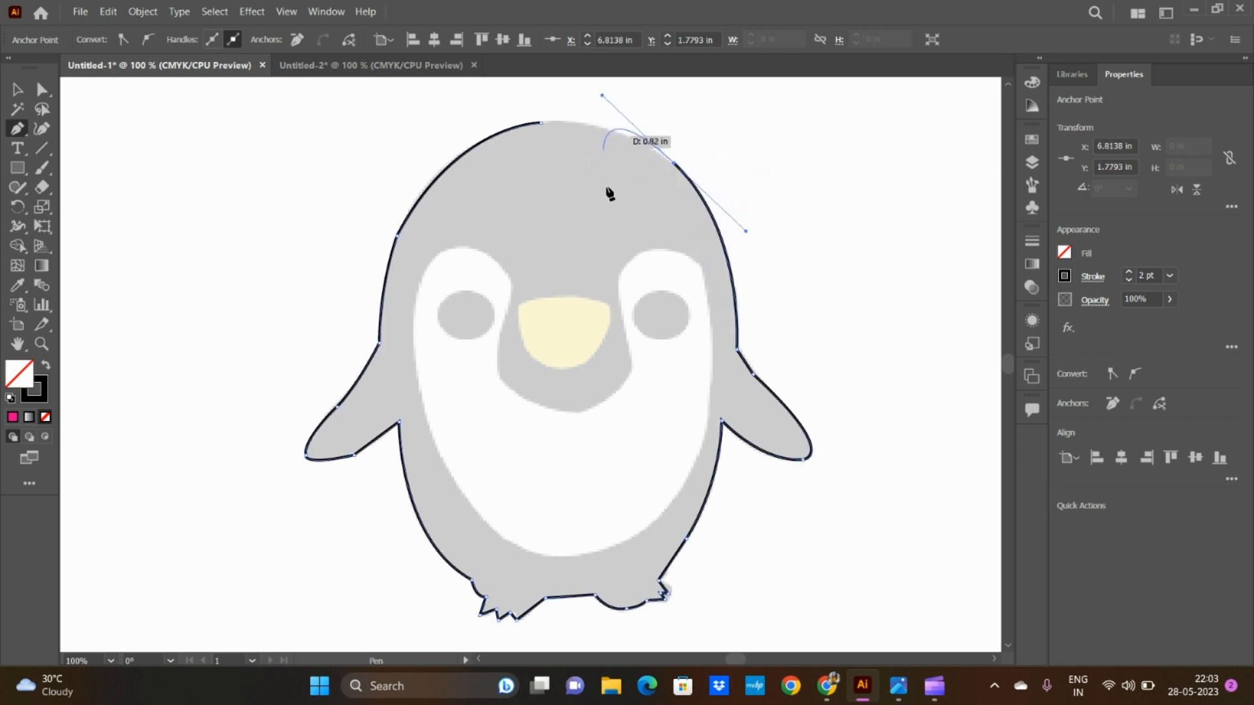
pyautogui.click(675, 166)
pyautogui.moveTo(539, 123); pyautogui.dragTo(455, 121)
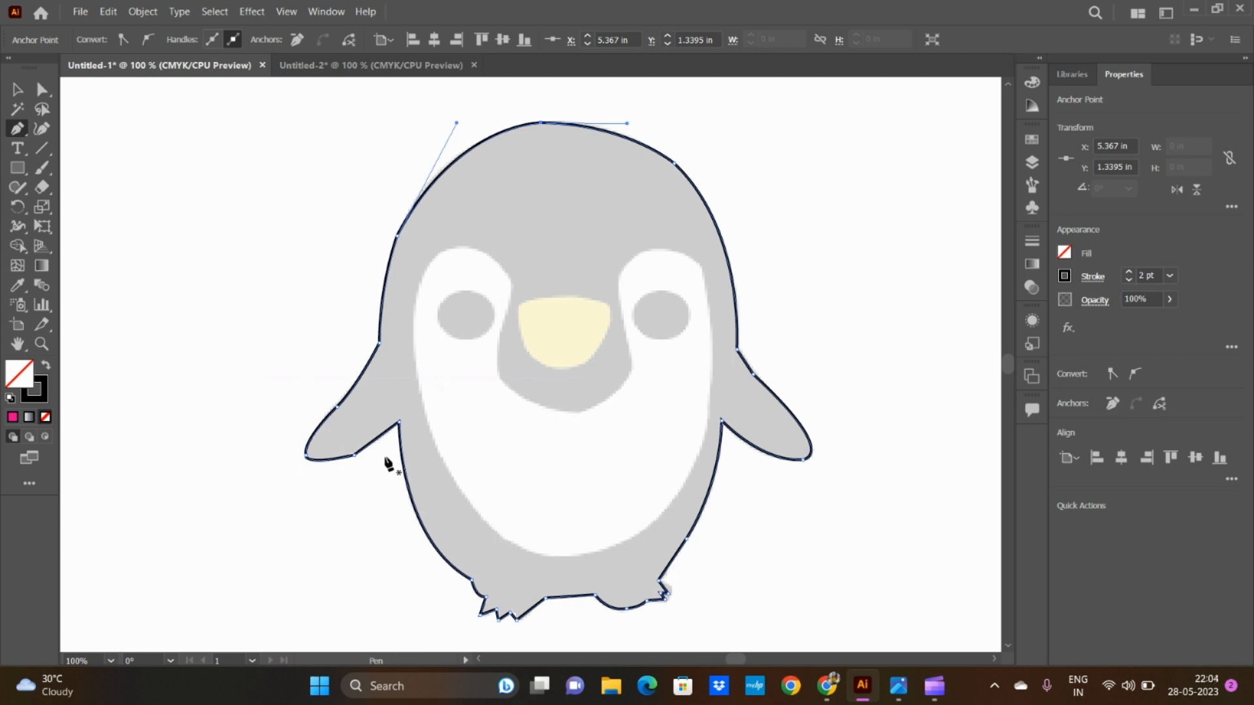
# Step: Refine the outline along the head's upper left and the left flipper's edges with the Curvature tool to follow the image
pyautogui.click(40, 133)
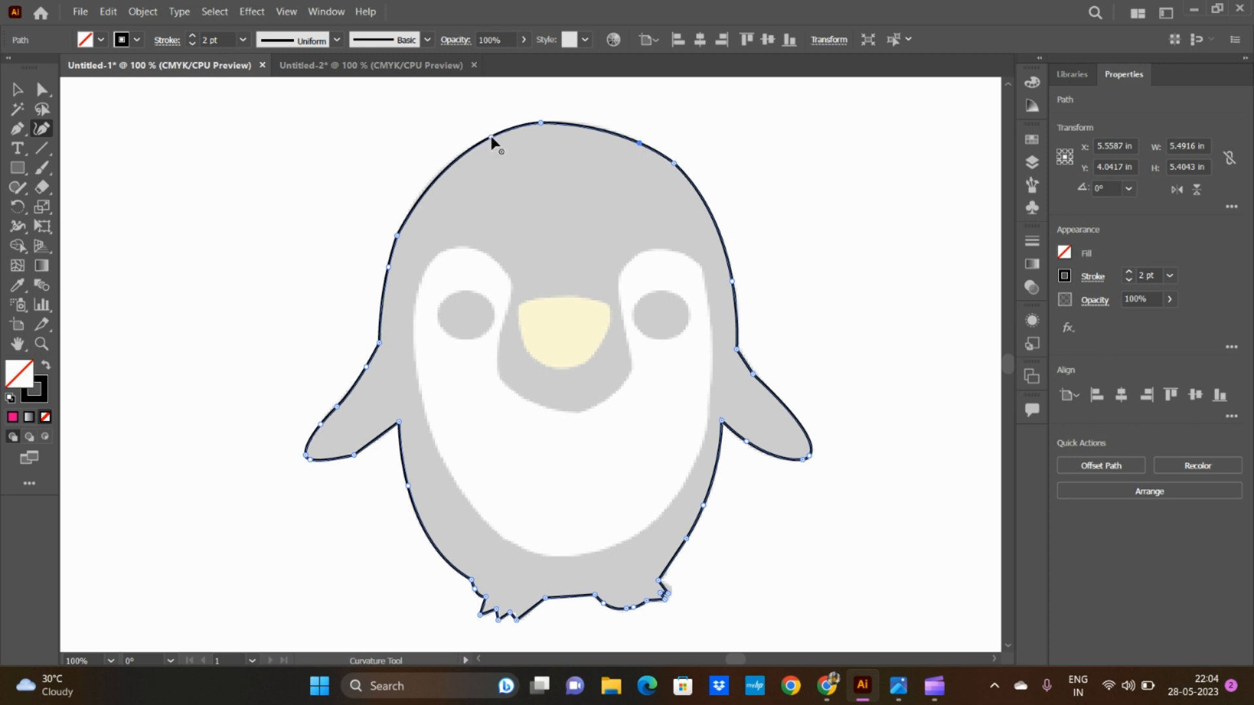
pyautogui.moveTo(490, 137); pyautogui.dragTo(453, 164)
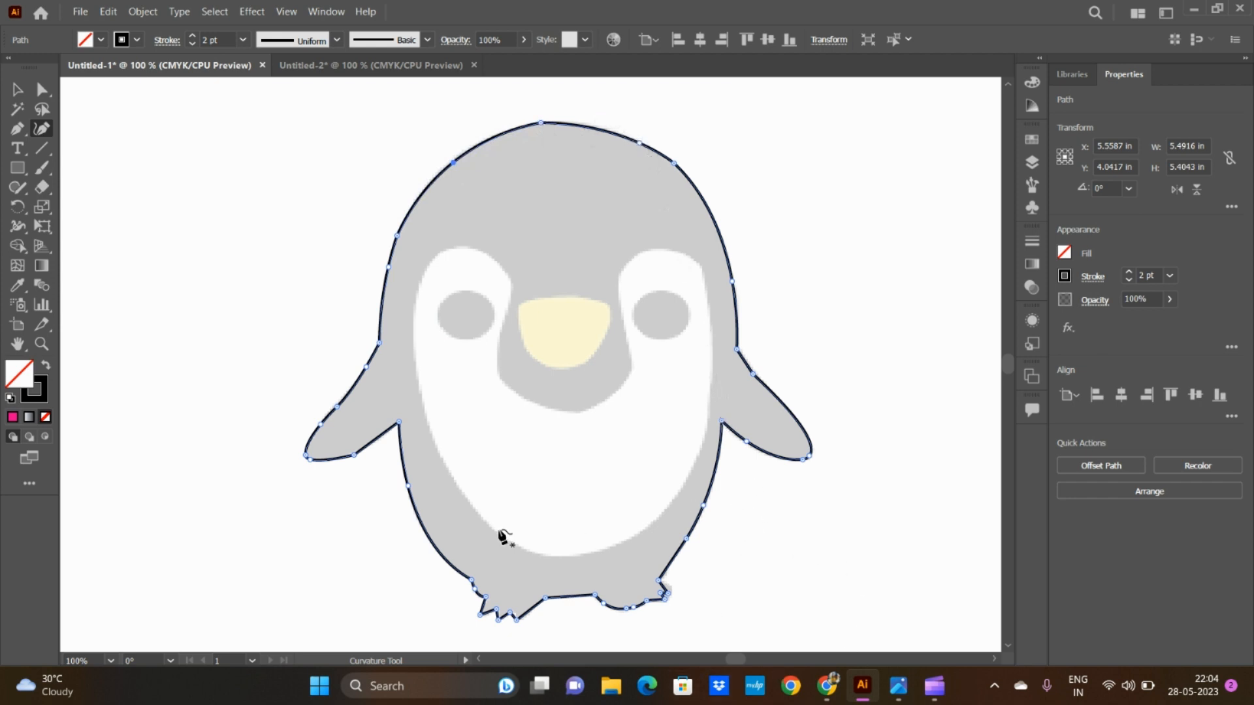
pyautogui.scroll(-2, 542, 429)
pyautogui.scroll(-1, 542, 428)
pyautogui.scroll(4, 542, 428)
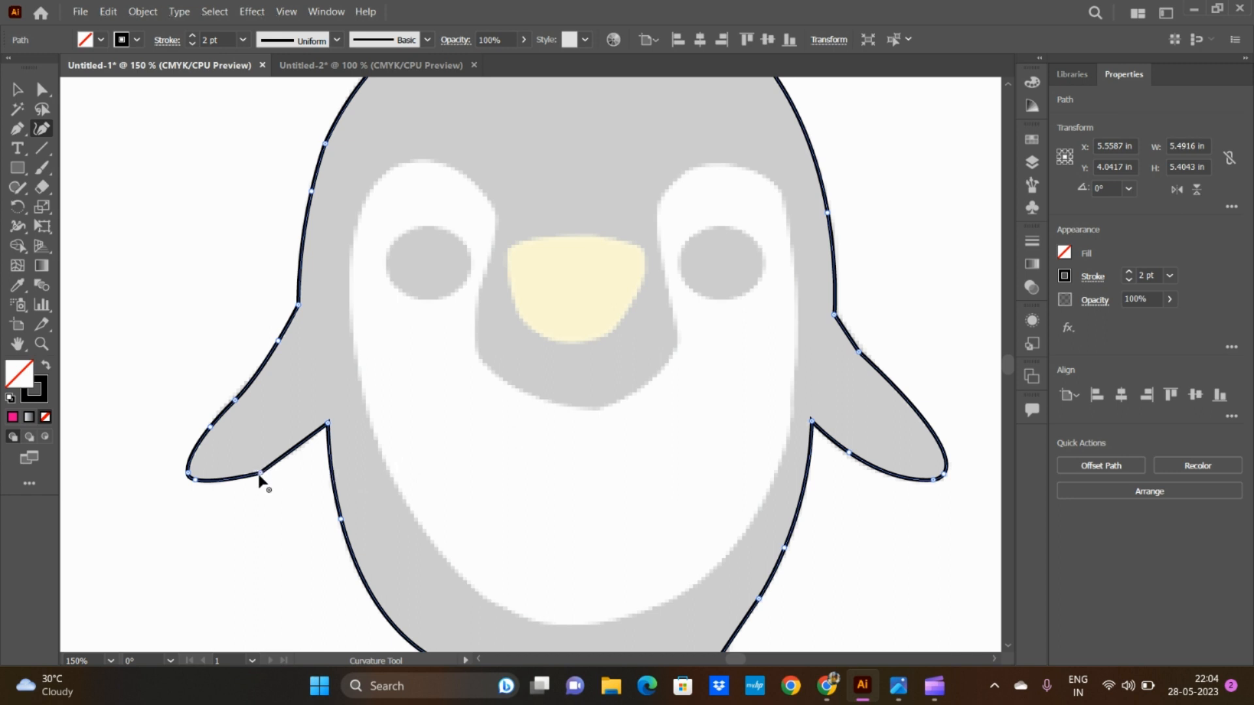
pyautogui.moveTo(260, 473); pyautogui.dragTo(258, 469)
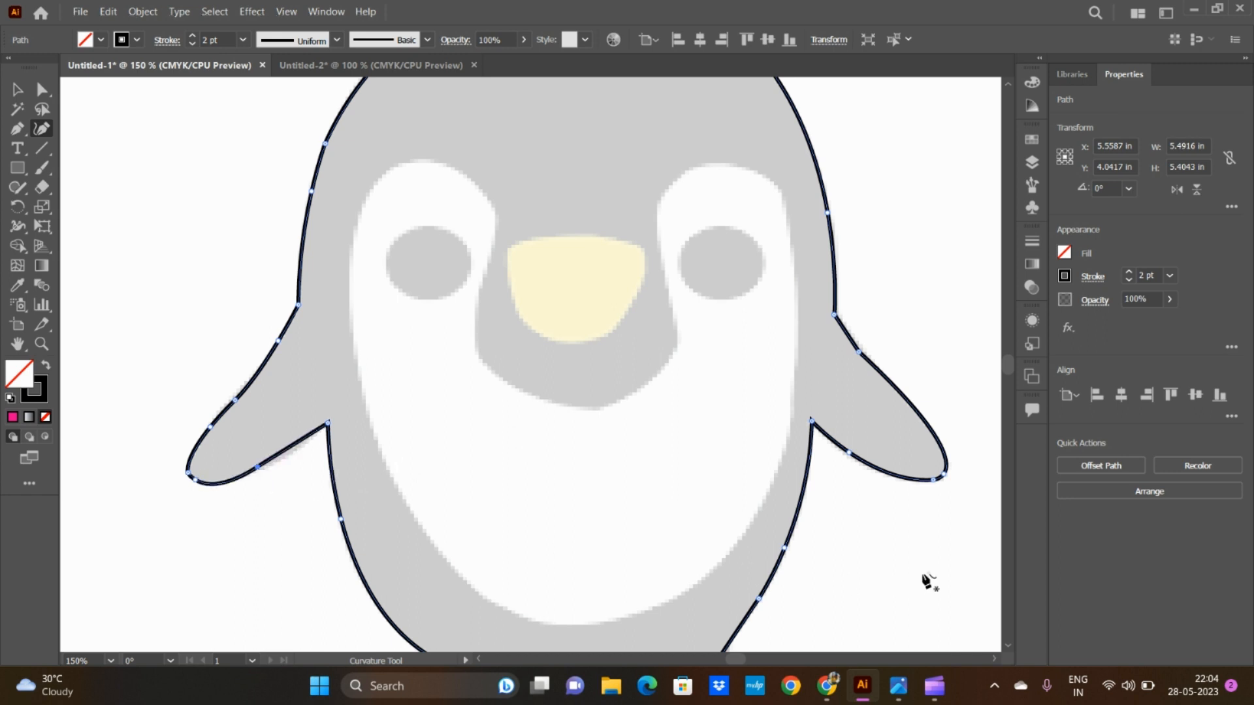
pyautogui.click(299, 450)
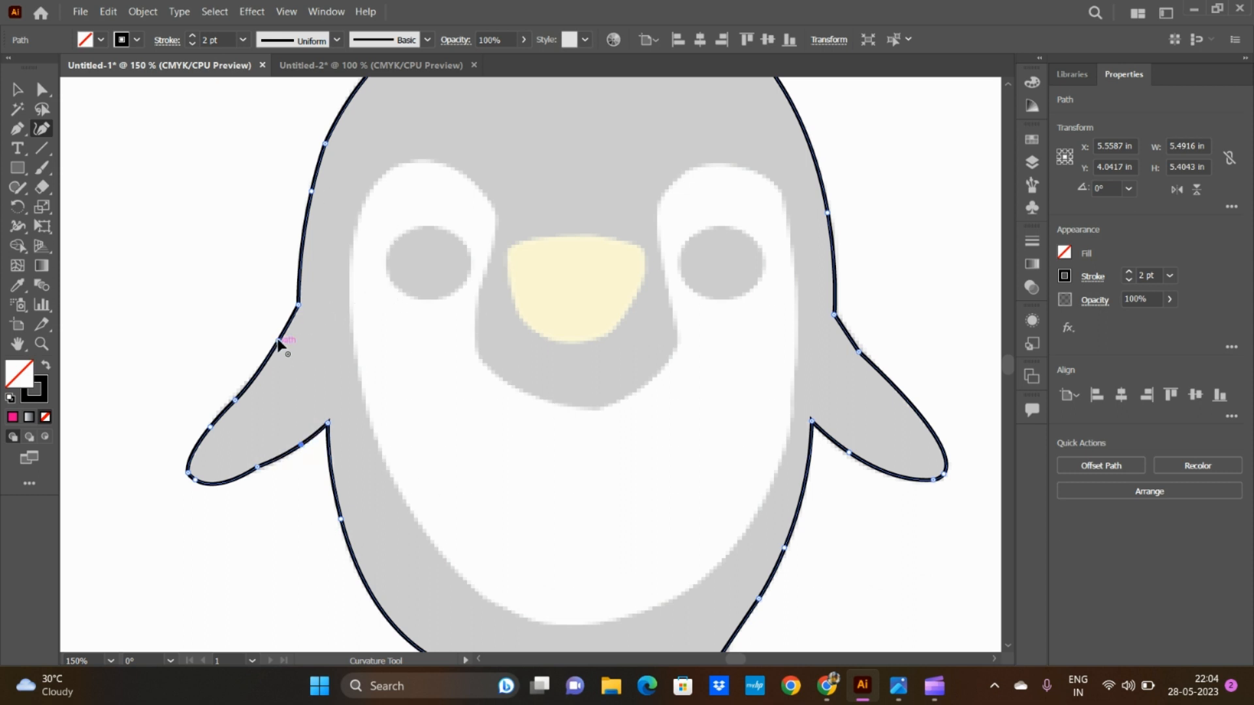
pyautogui.scroll(2, 493, 377)
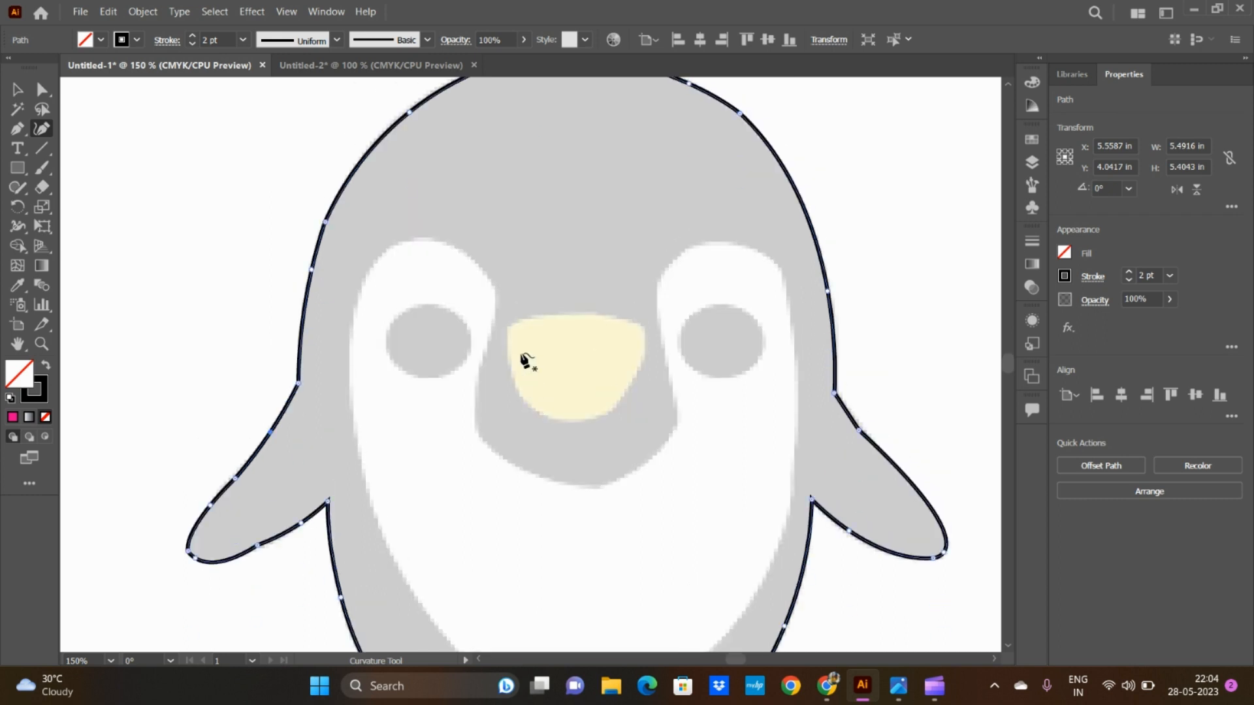
# Step: Draw a narrow closed triangle beside the penguin's head, then bow its right side outward with the Curvature tool to about 0.83 in overall width
pyautogui.click(17, 129)
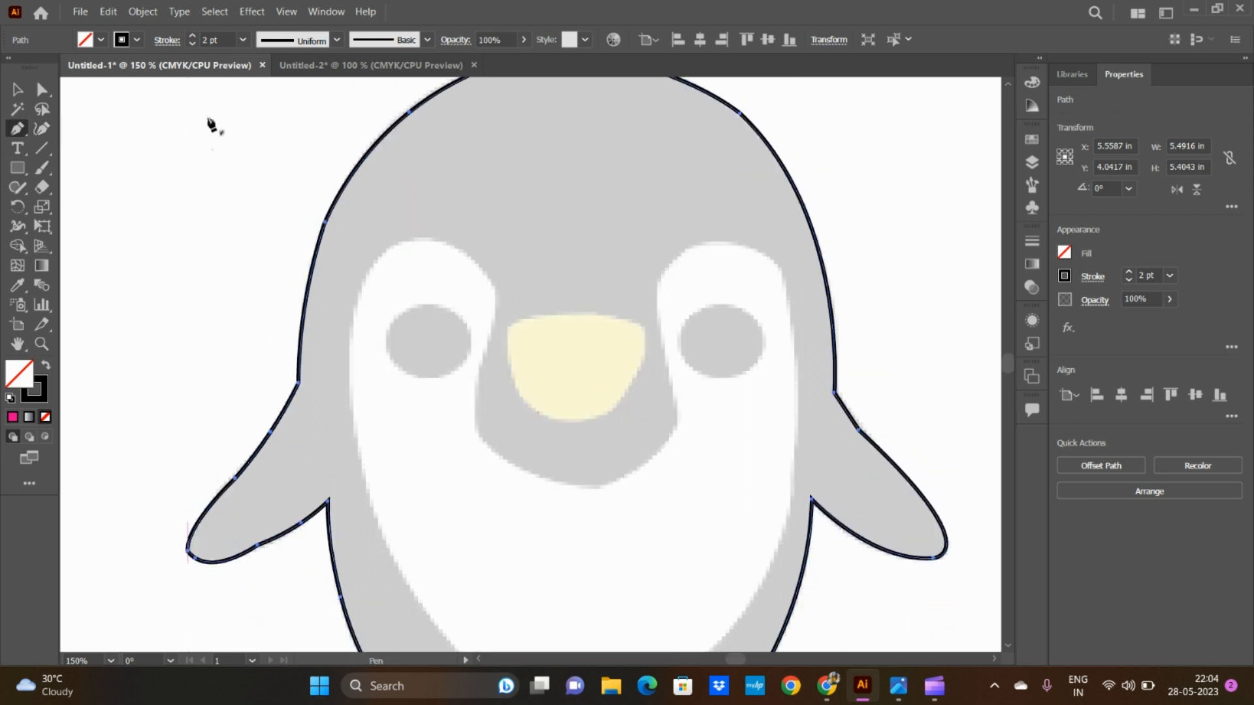
pyautogui.click(209, 115)
pyautogui.click(175, 302)
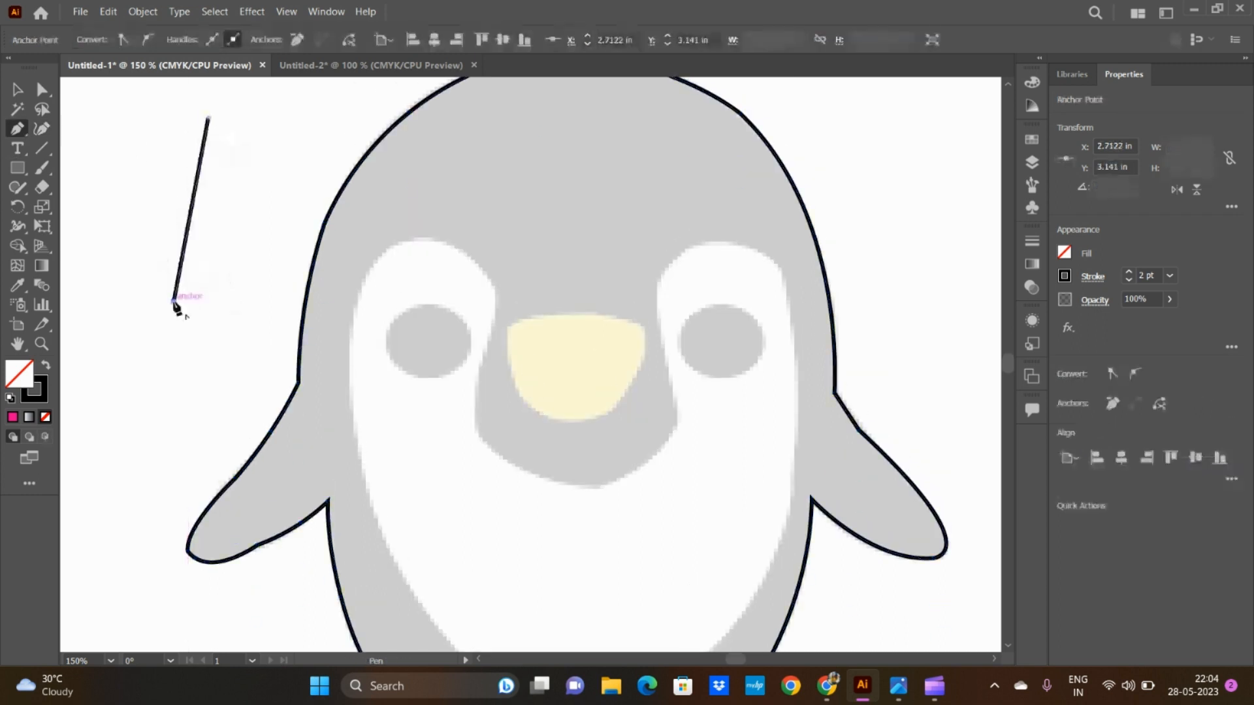
pyautogui.click(215, 406)
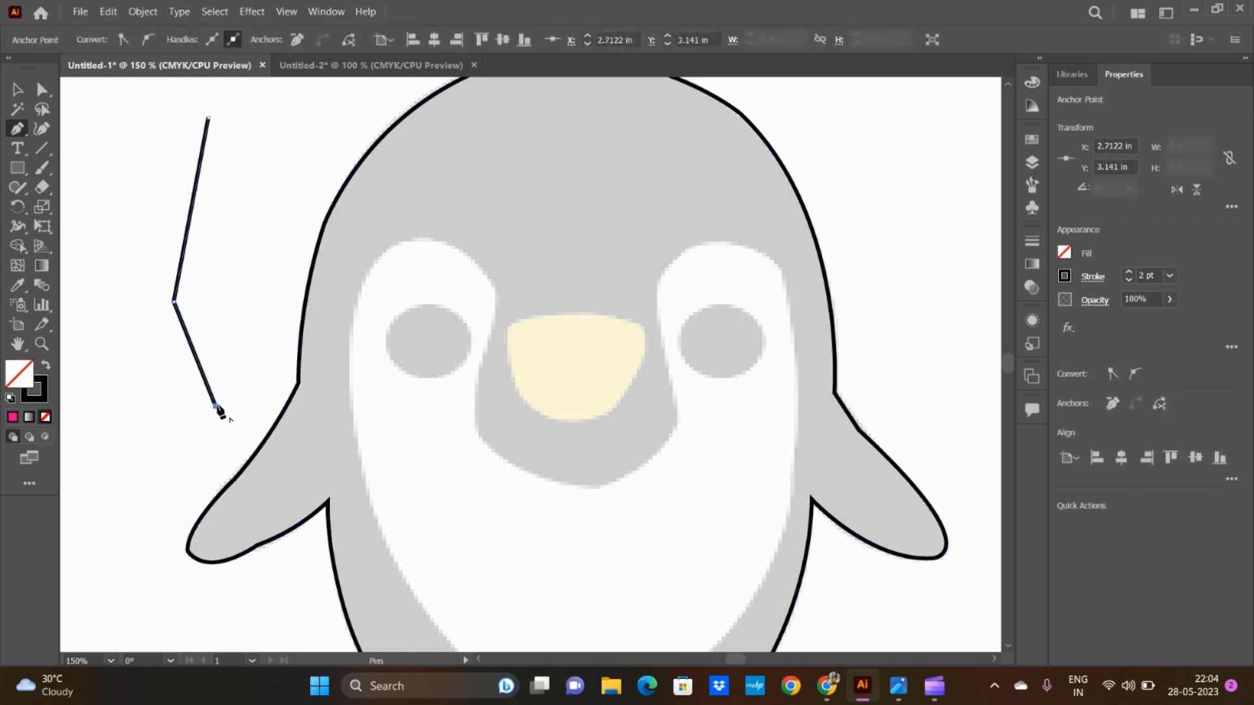
pyautogui.click(209, 119)
pyautogui.click(45, 132)
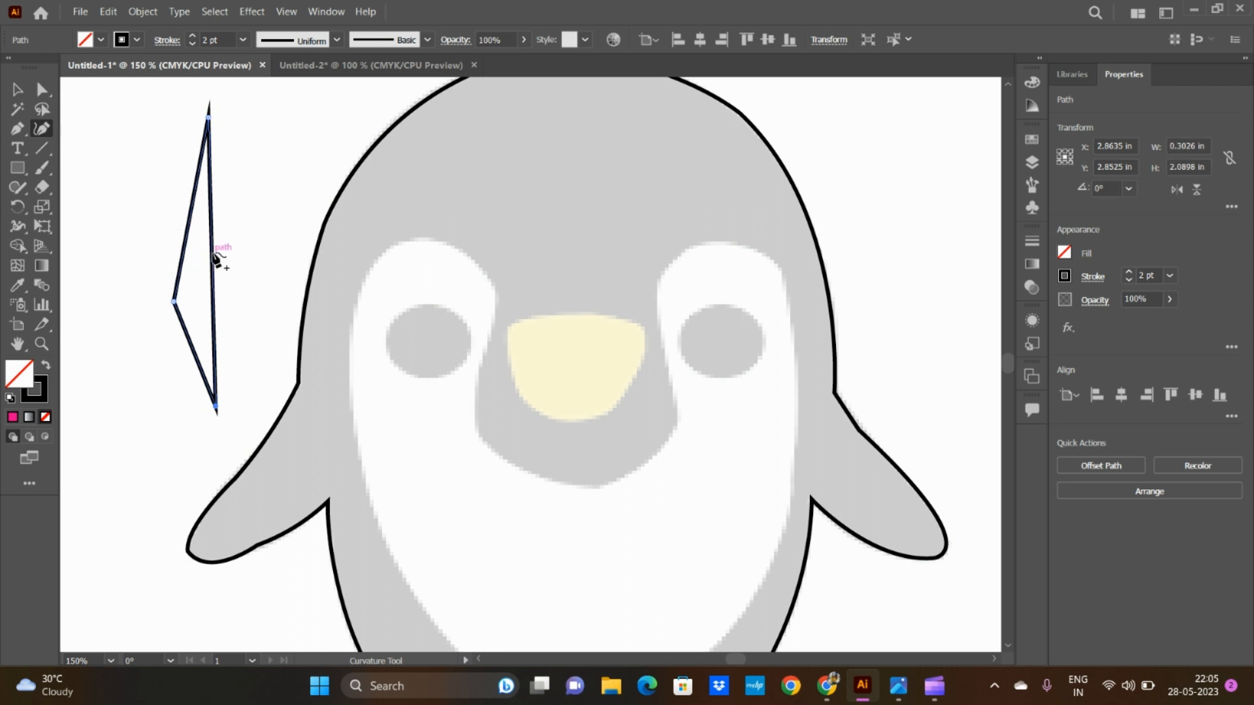
pyautogui.moveTo(212, 253); pyautogui.dragTo(288, 255)
# Step: Move the bowed triangle away from the penguin to about X 2.62 in, Y 2.75 in
pyautogui.click(20, 88)
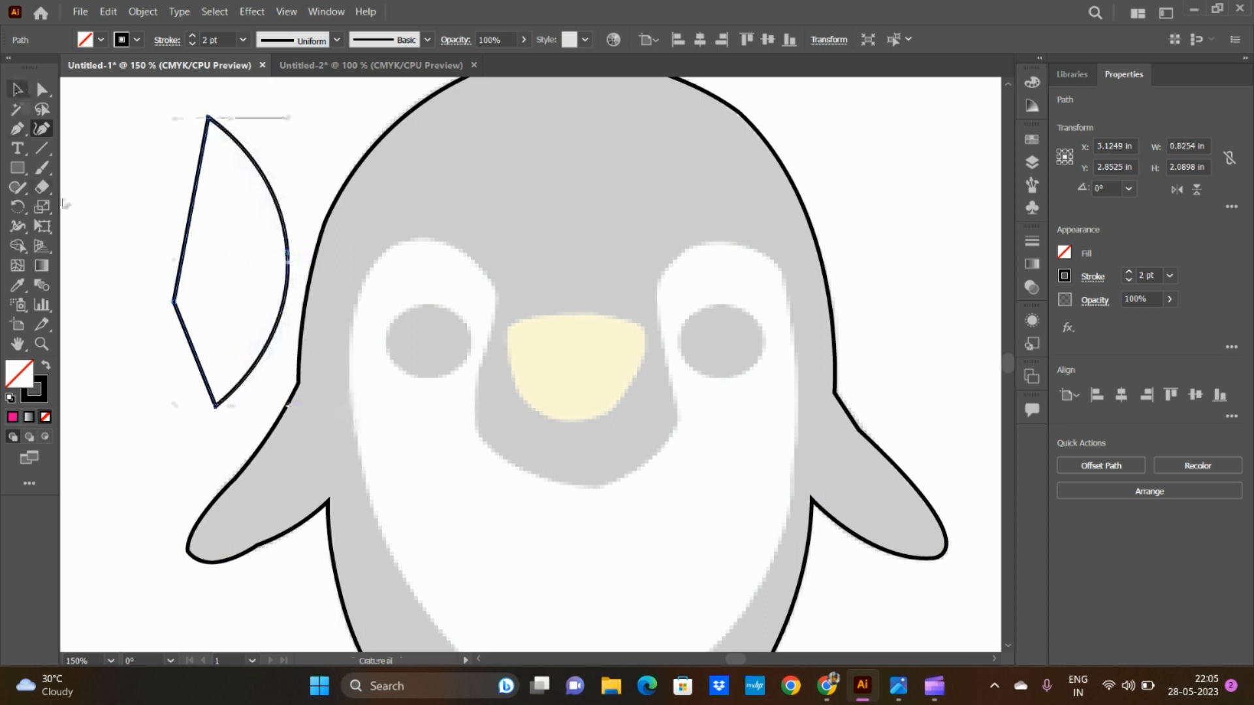
pyautogui.click(155, 471)
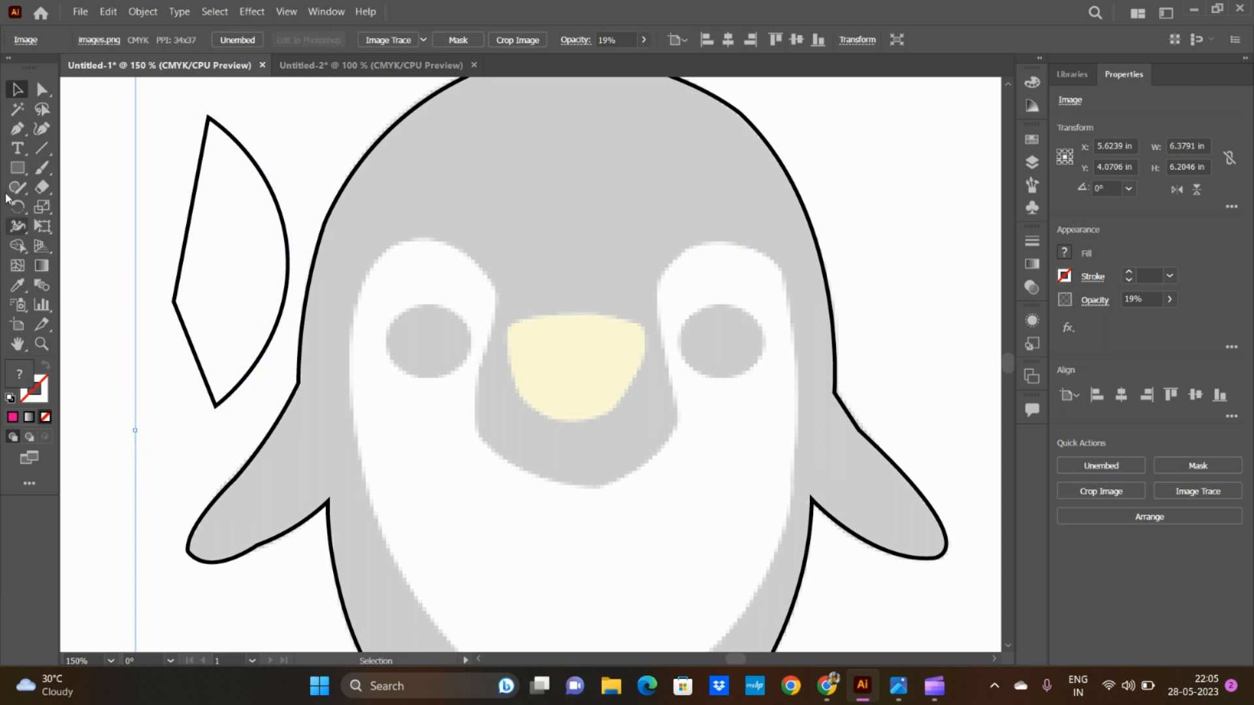
pyautogui.click(192, 214)
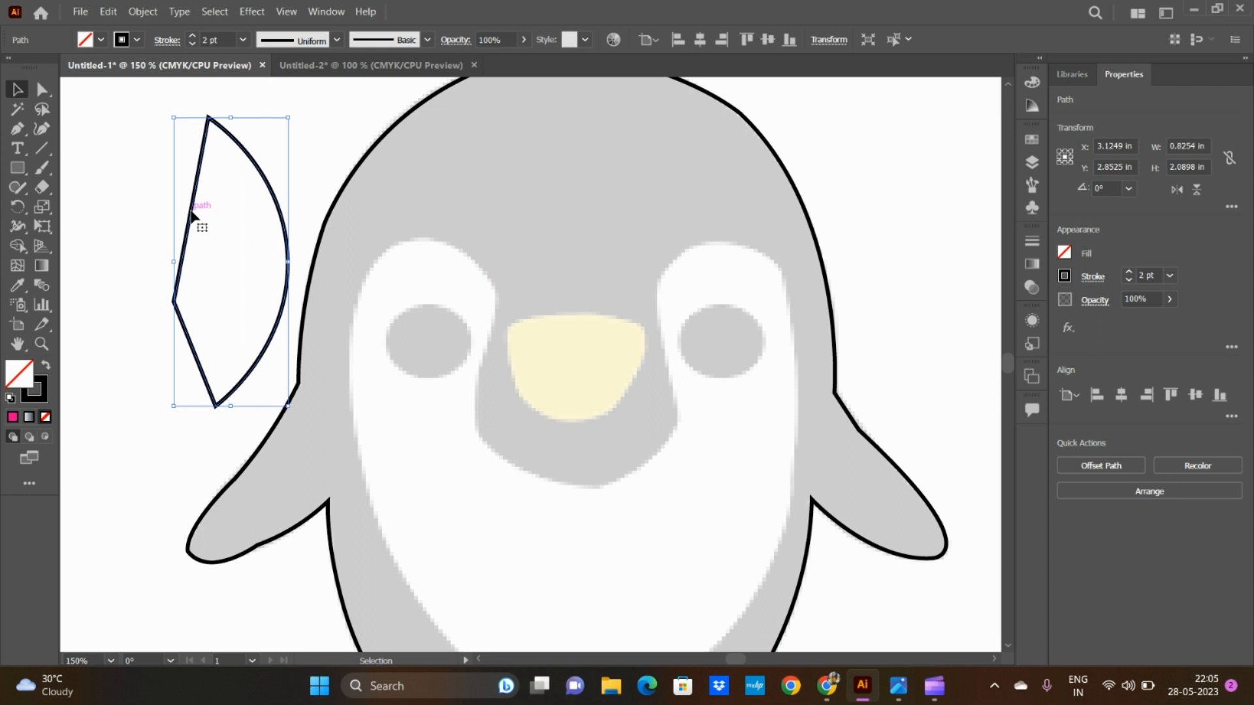
pyautogui.moveTo(193, 216); pyautogui.dragTo(123, 201)
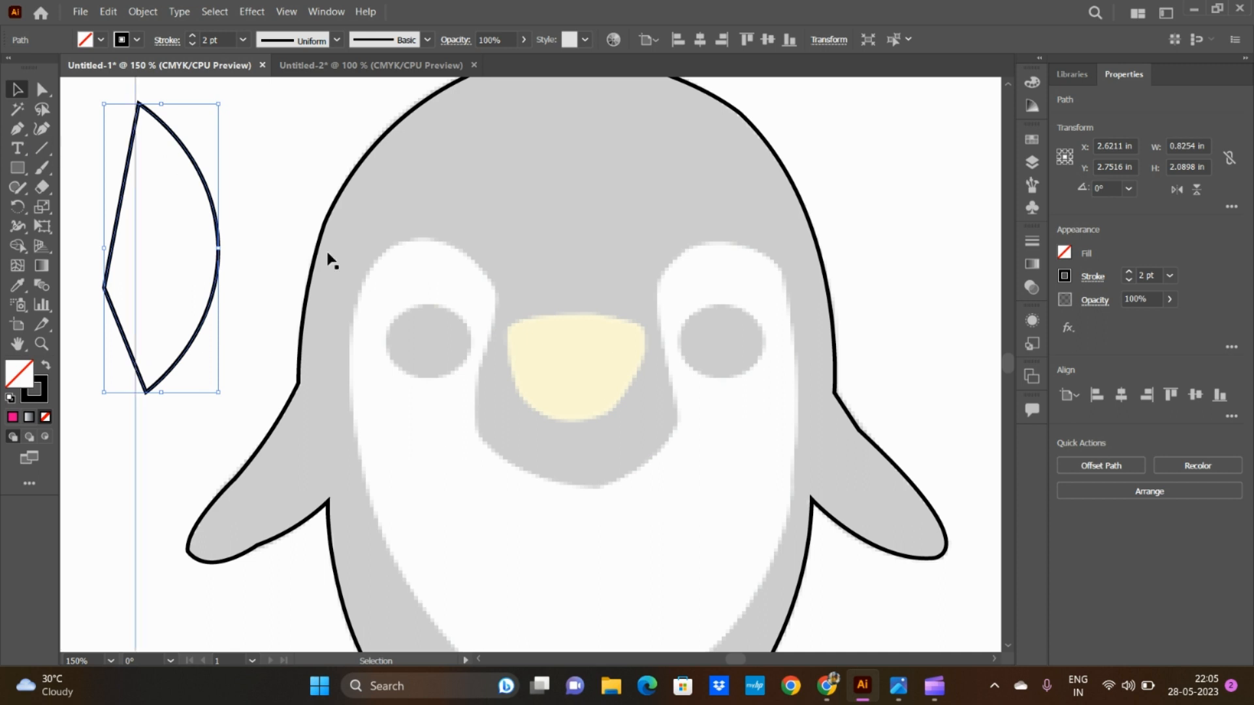
# Step: Try the Add Anchor Point tool on the bowed shape's upper-left straight edge, and undo the added point
pyautogui.hotkey('ctrl', '-')
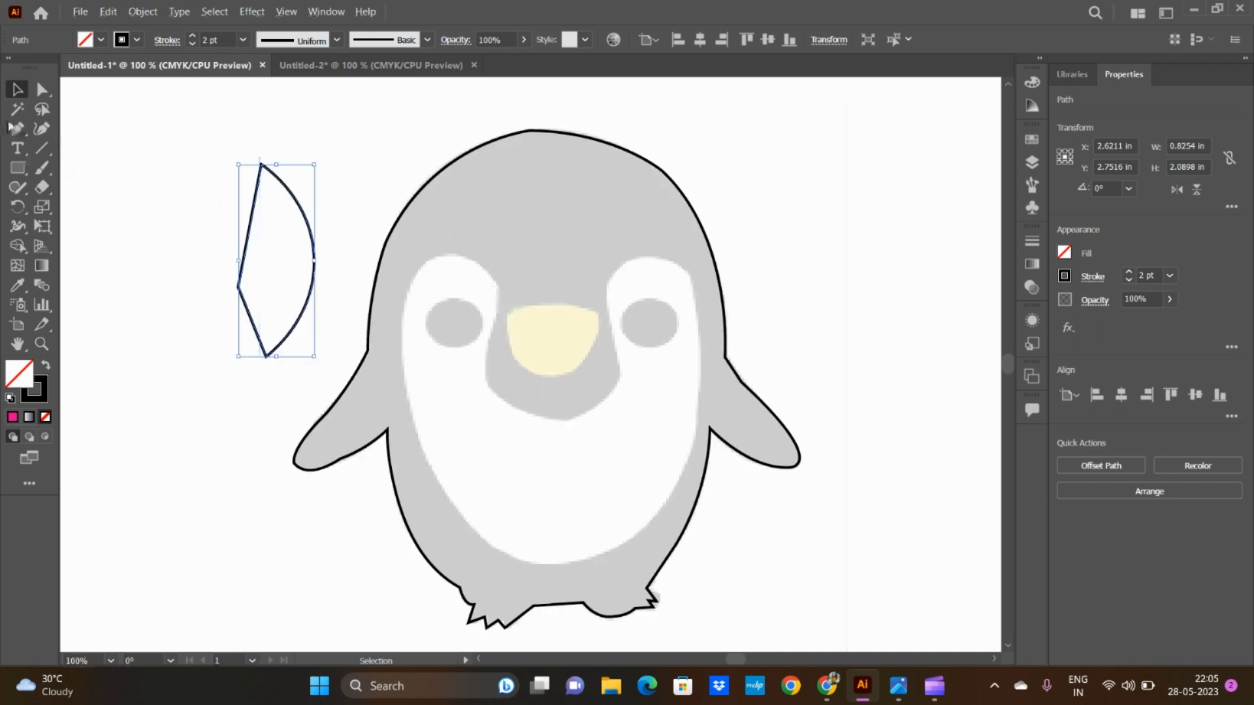
pyautogui.click(16, 133)
pyautogui.click(14, 137)
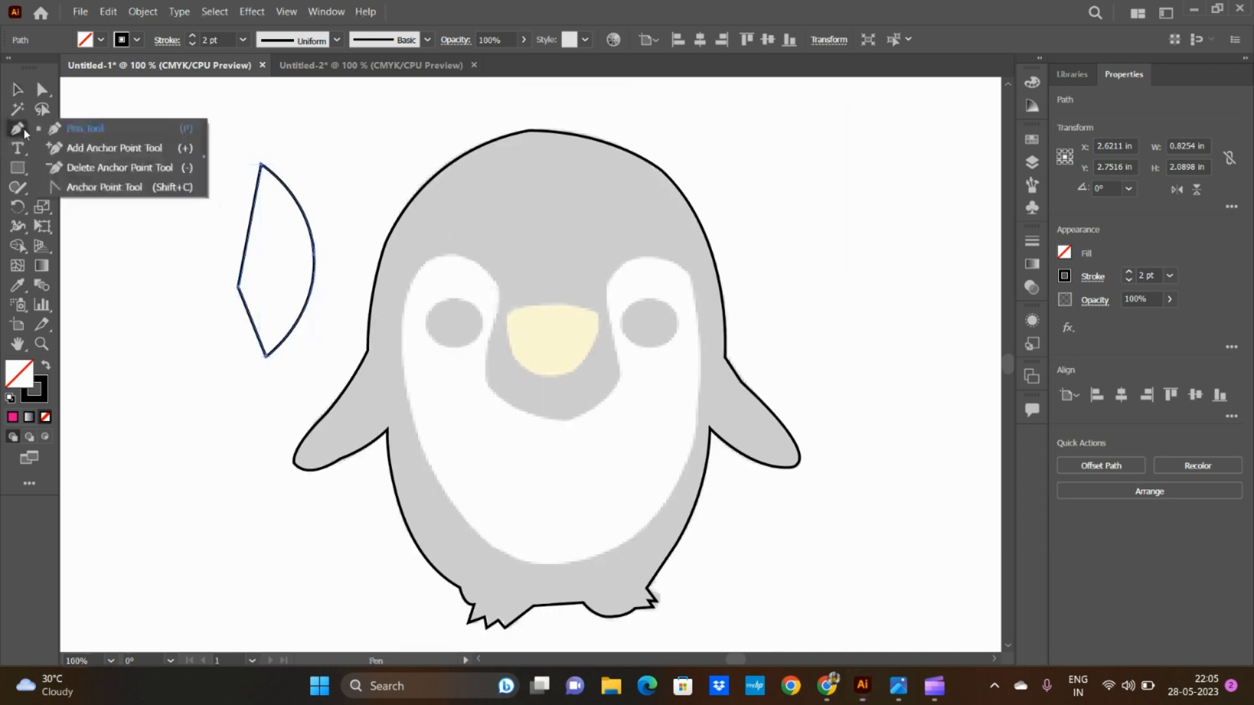
pyautogui.click(108, 150)
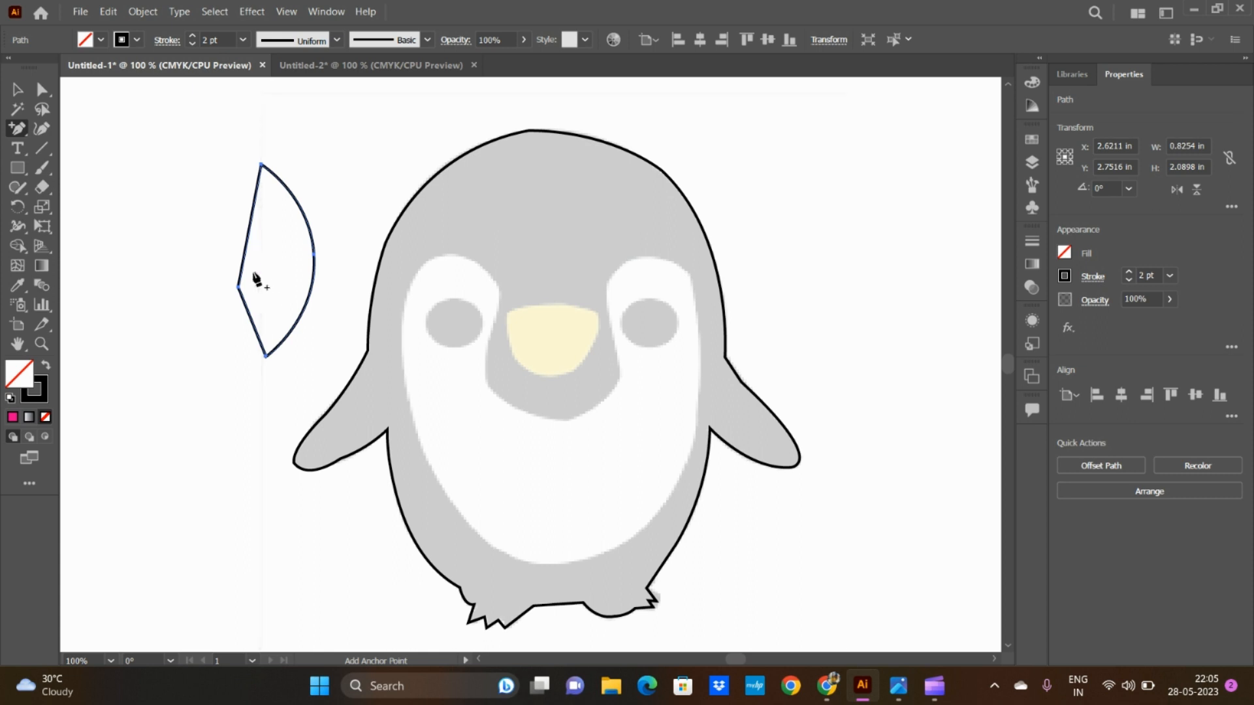
pyautogui.click(250, 227)
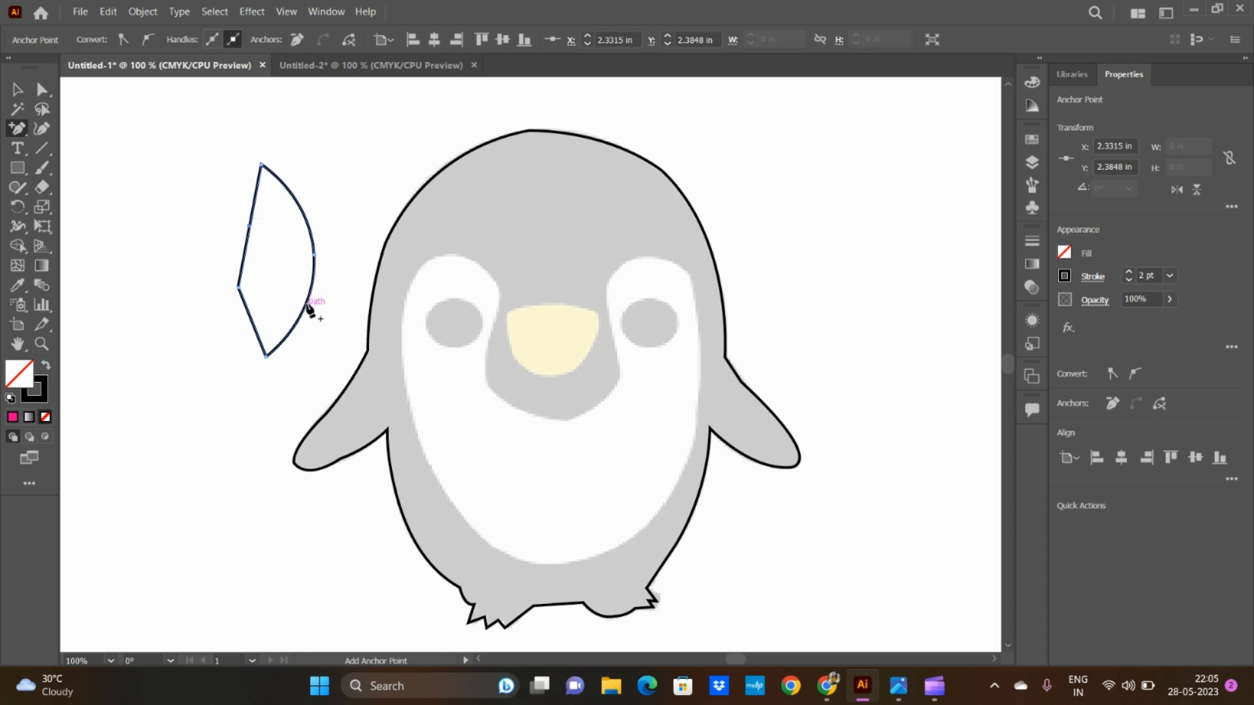
pyautogui.click(250, 229)
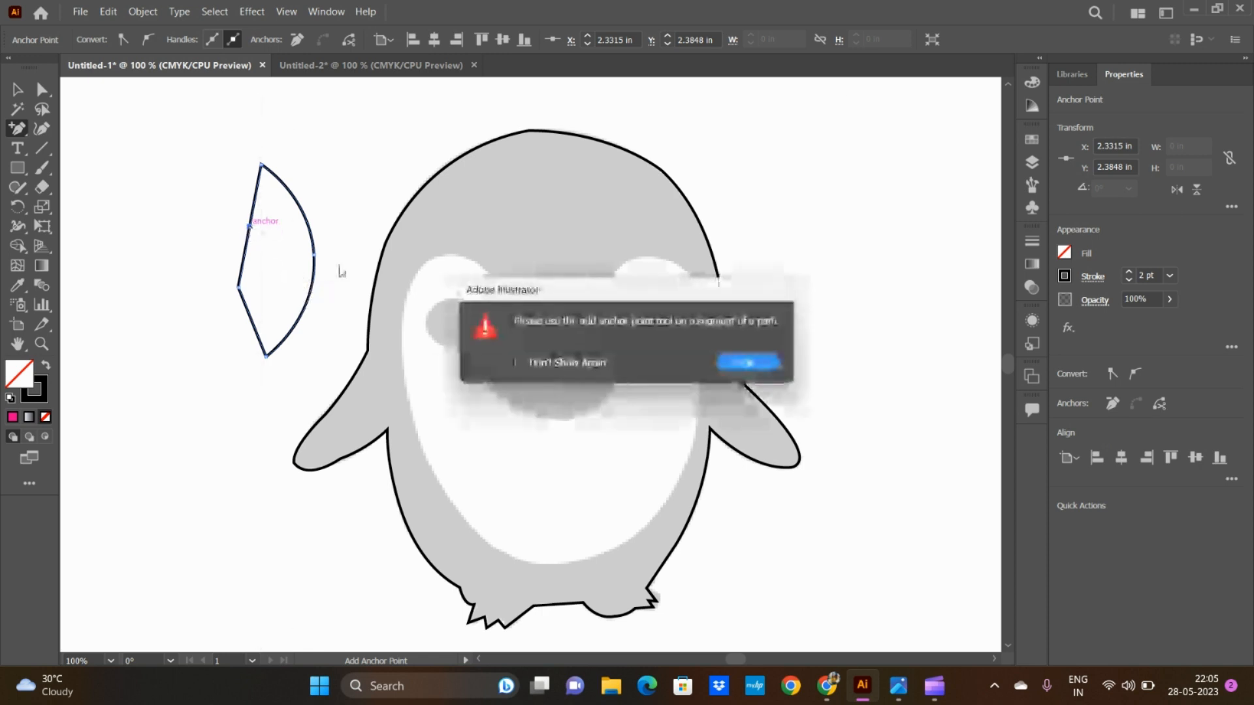
pyautogui.click(748, 364)
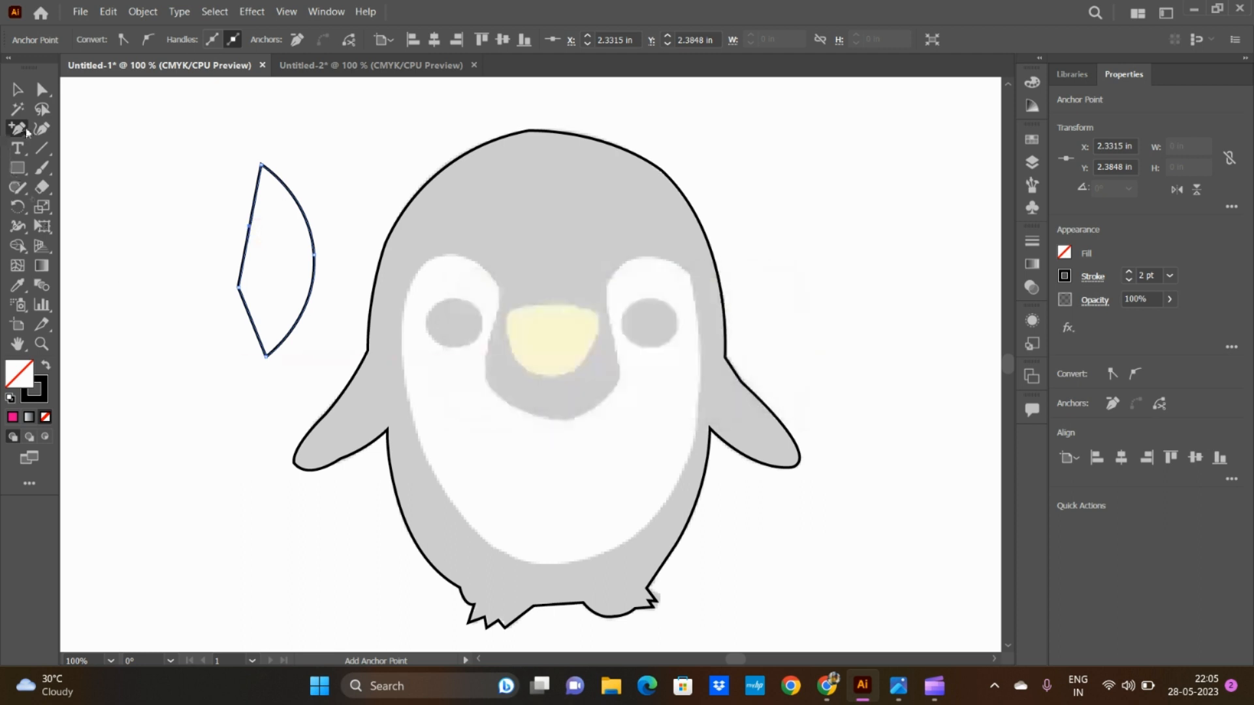
pyautogui.hotkey('ctrl', 'a')
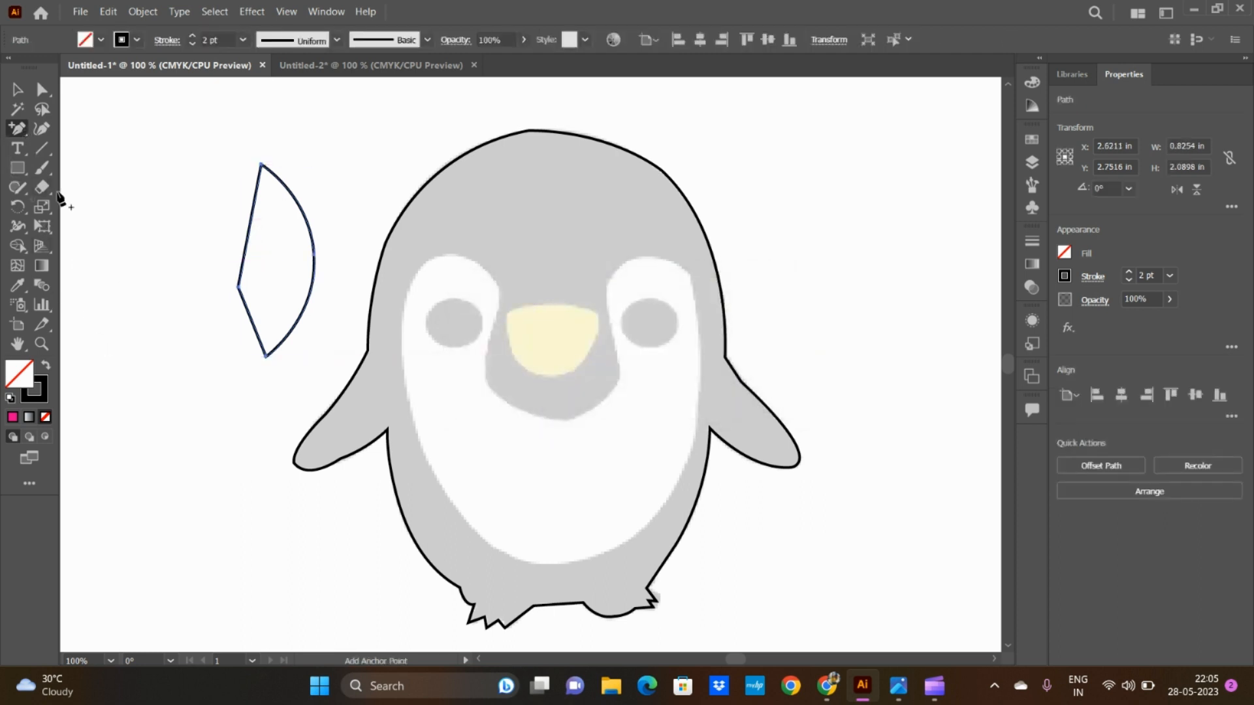
# Step: Try deleting the bowed shape's left corner with the Delete Anchor Point tool, and undo the deletion
pyautogui.moveTo(15, 131); pyautogui.dragTo(78, 167)
pyautogui.click(238, 288)
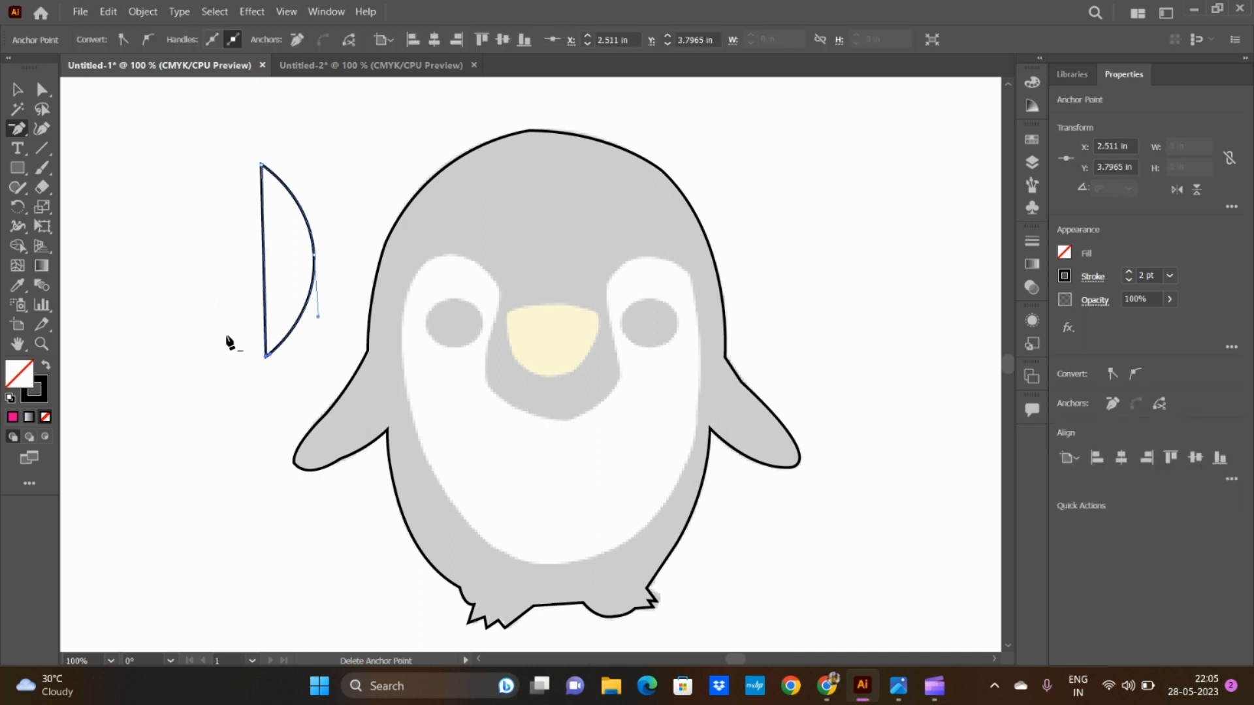
pyautogui.hotkey('ctrl', 'z')
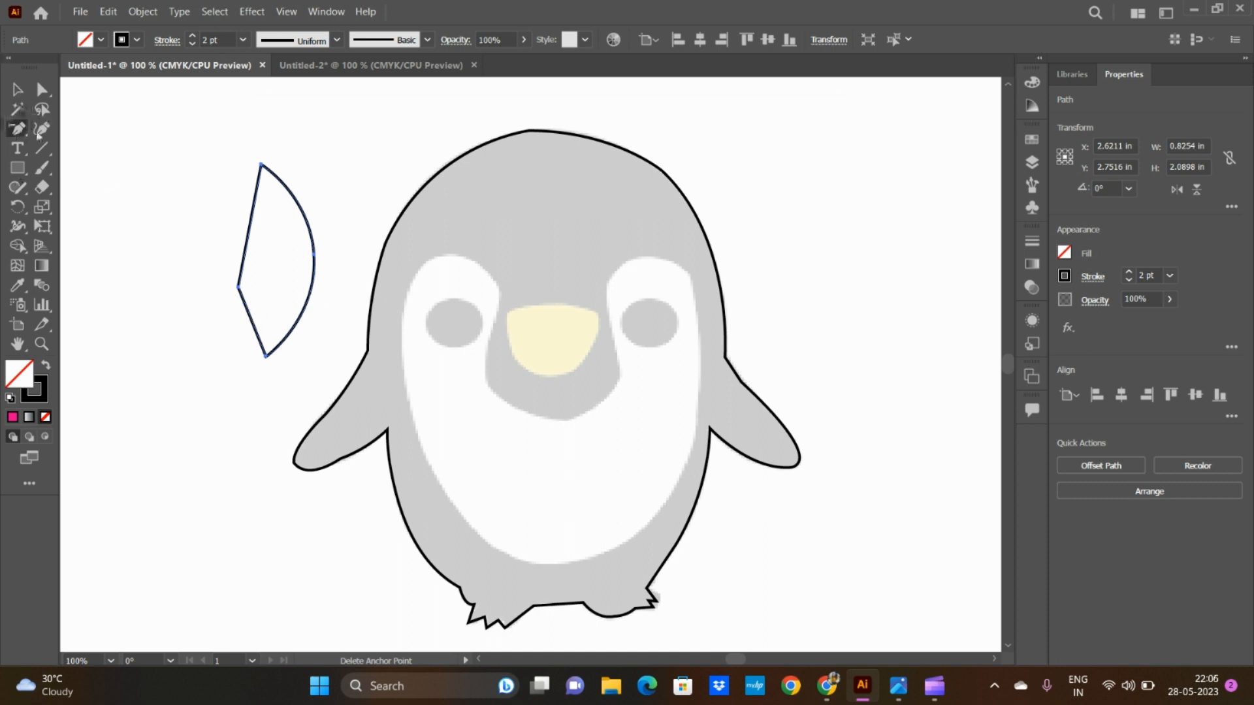
# Step: Try removing the bowed shape's left corner point directly with the regular Pen tool, and undo the removal
pyautogui.moveTo(26, 131); pyautogui.dragTo(78, 128)
pyautogui.scroll(4, 240, 294)
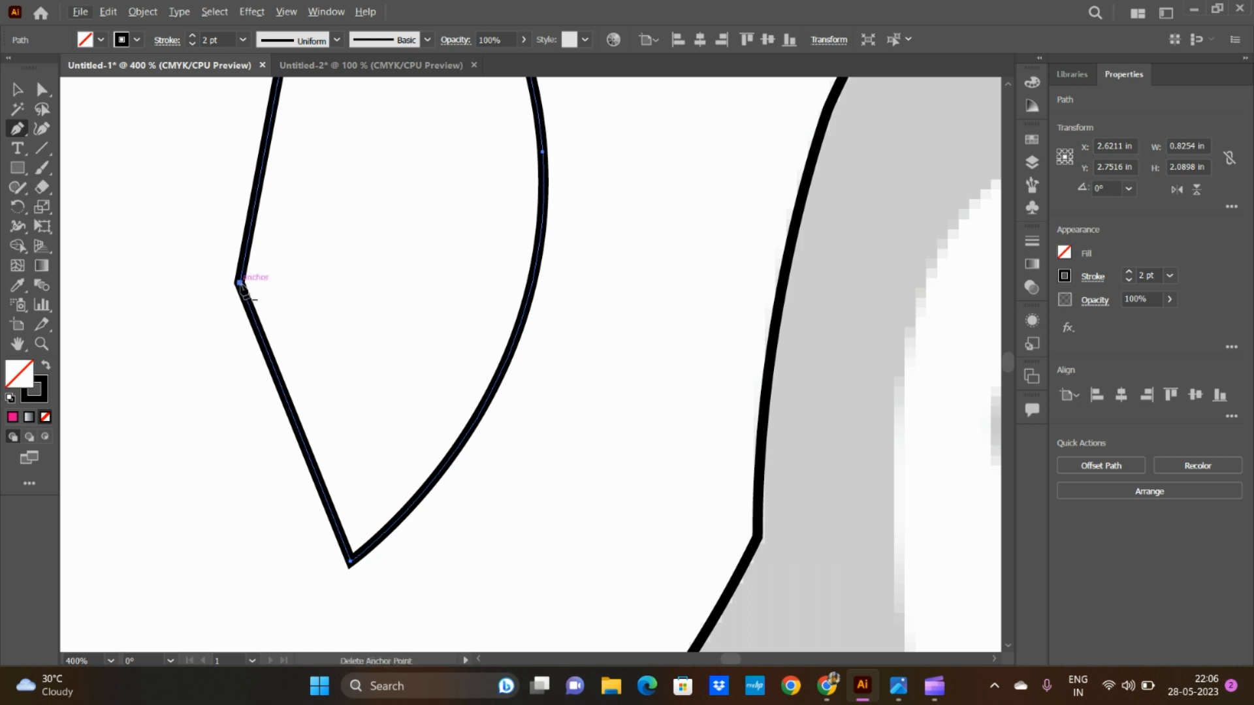
pyautogui.click(240, 283)
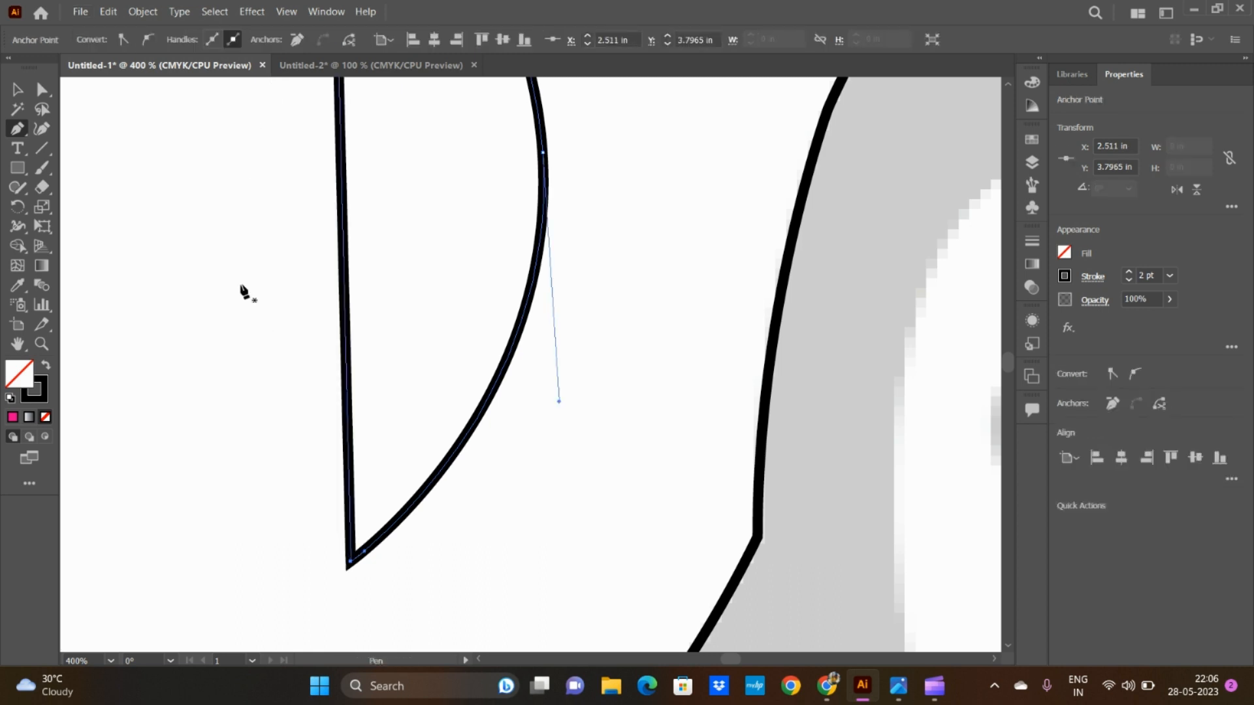
pyautogui.hotkey('ctrl', 'z')
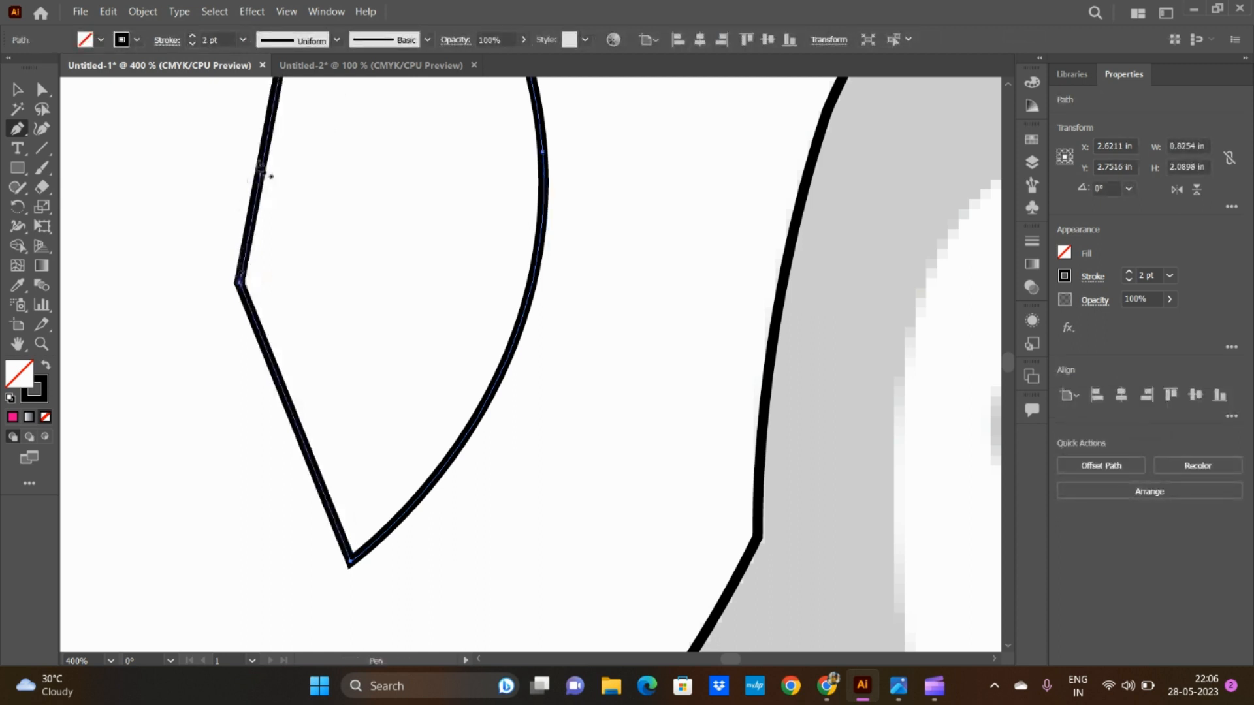
# Step: Add Pen tool anchor points on the shape's upper-left edge and lower-right curve, and remove the one on the curve
pyautogui.click(264, 150)
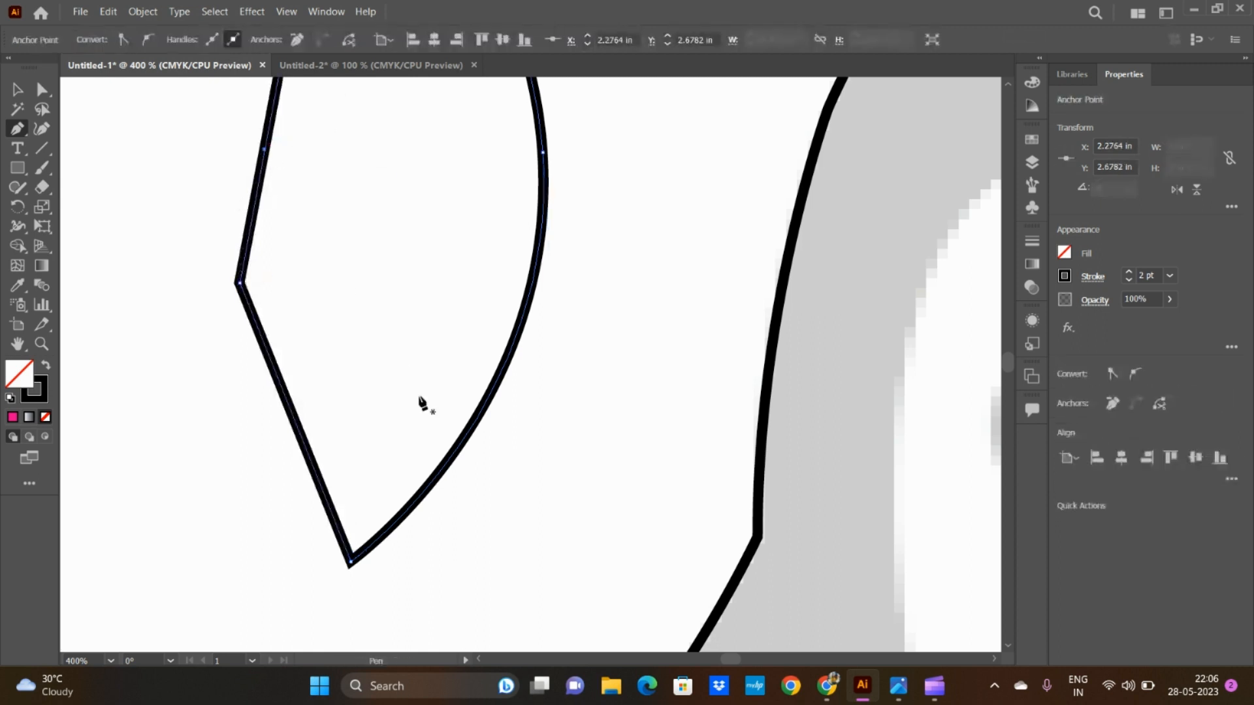
pyautogui.click(26, 131)
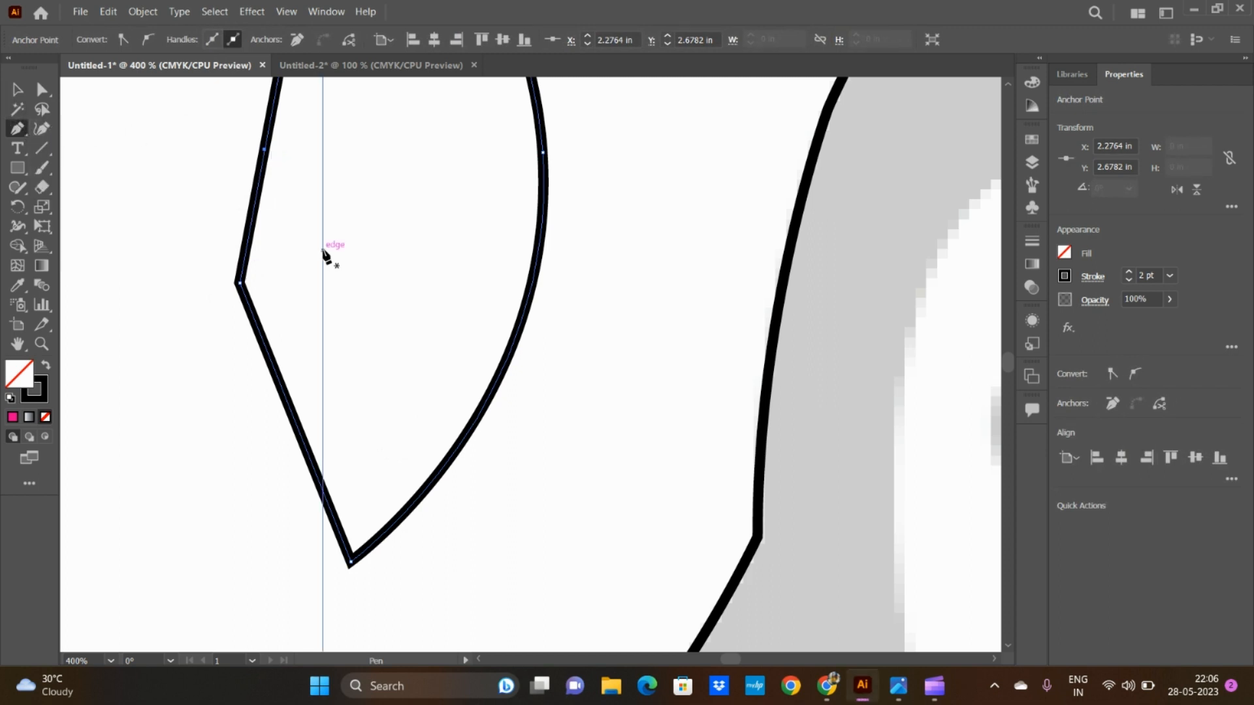
pyautogui.scroll(3, 323, 251)
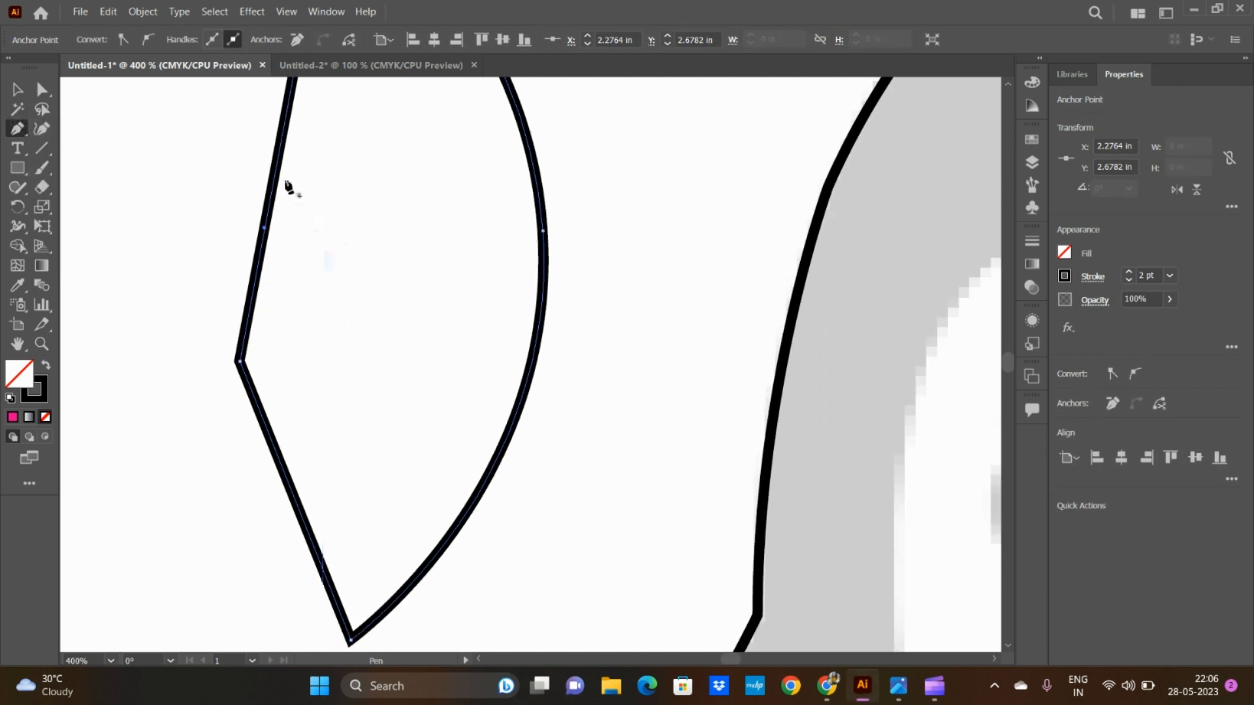
pyautogui.click(503, 457)
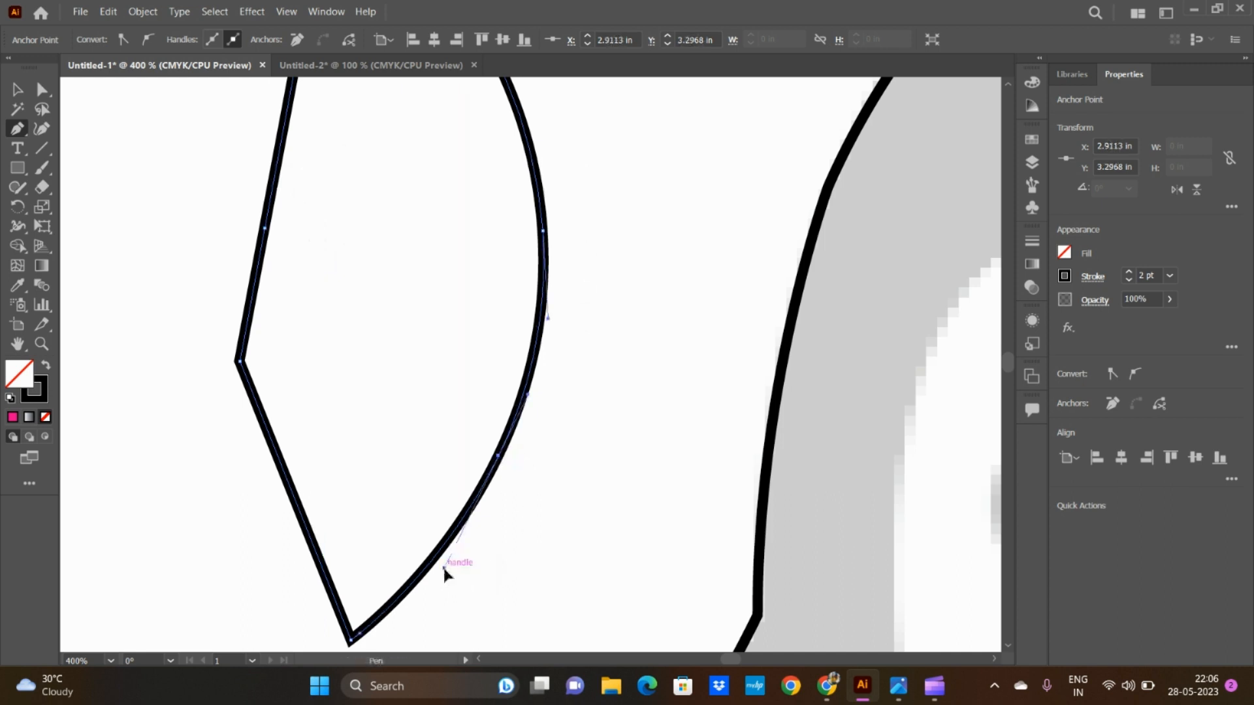
pyautogui.moveTo(443, 565); pyautogui.dragTo(386, 506)
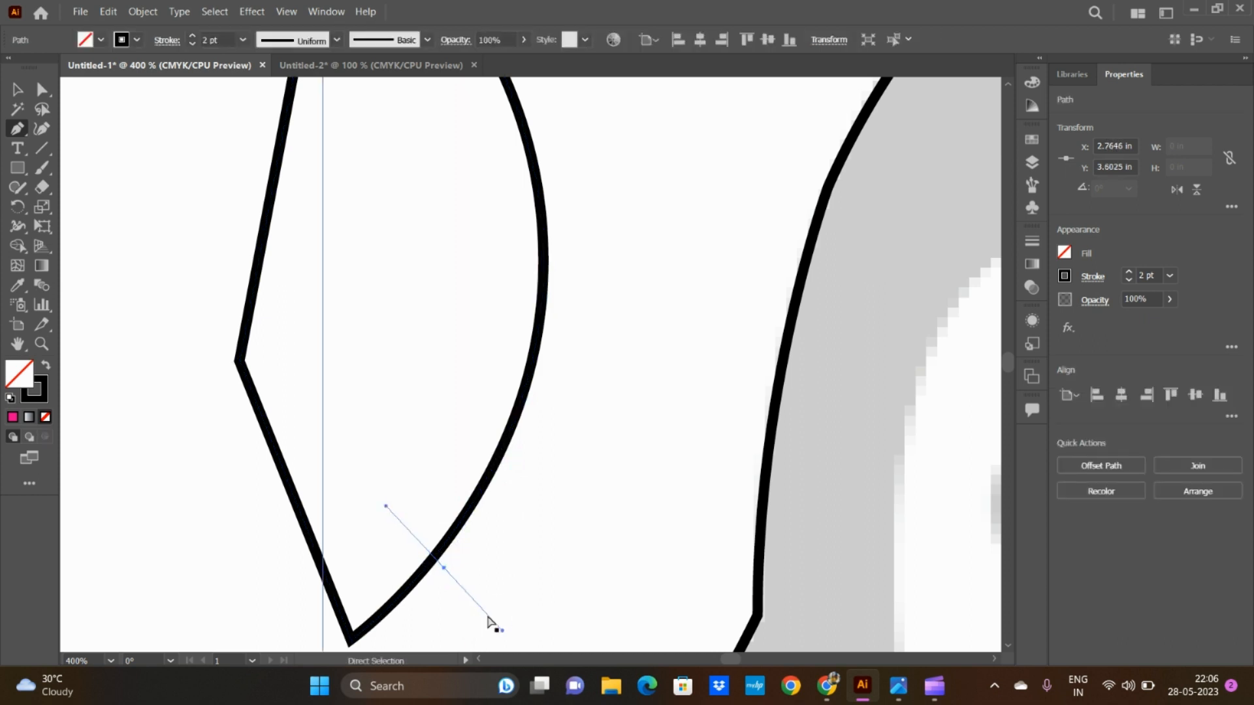
pyautogui.hotkey('ctrl', 'z')
pyautogui.click(499, 455)
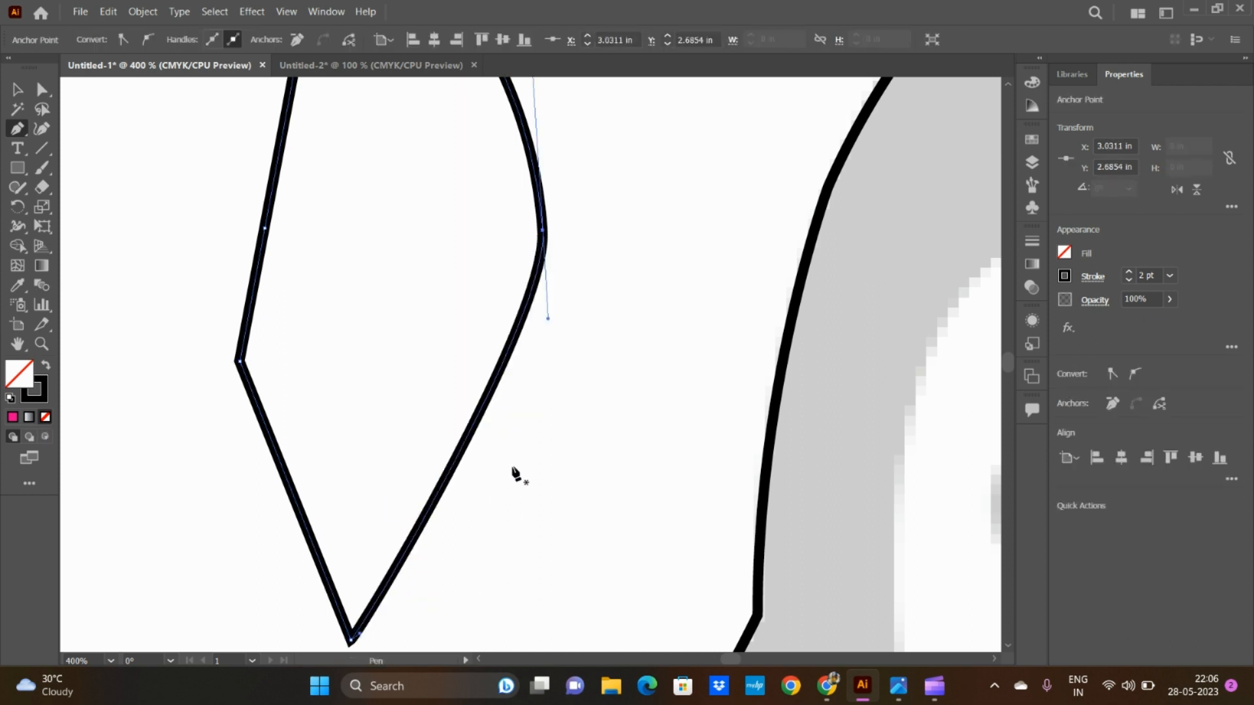
# Step: Undo the last point removal, and use the Anchor Point tool to bend the shape's right curve into an S-shaped wave
pyautogui.hotkey('ctrl', 'z')
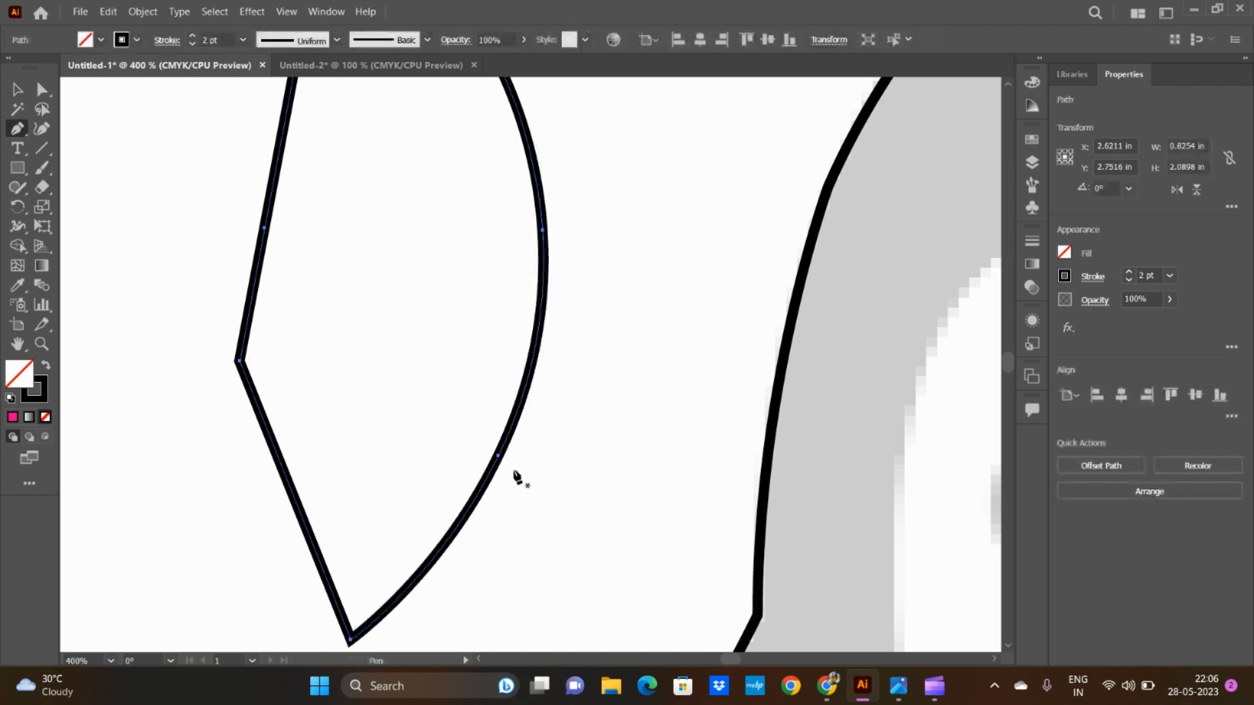
pyautogui.click(17, 129)
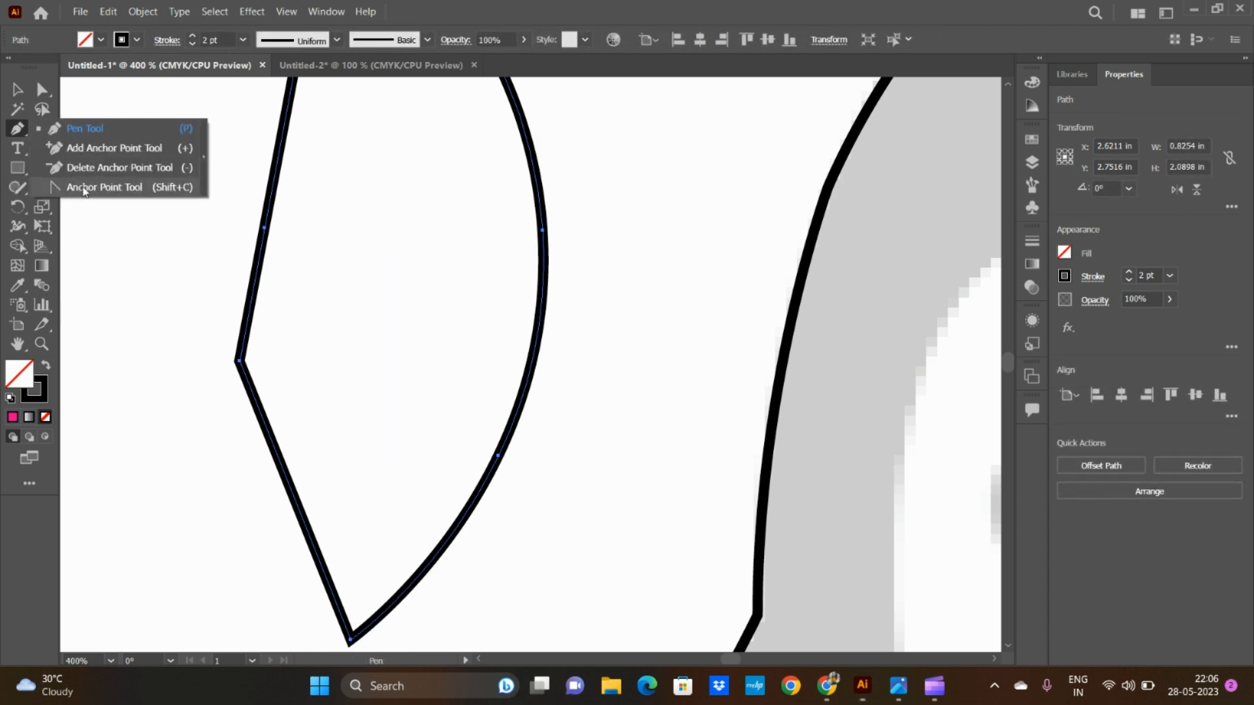
pyautogui.click(84, 188)
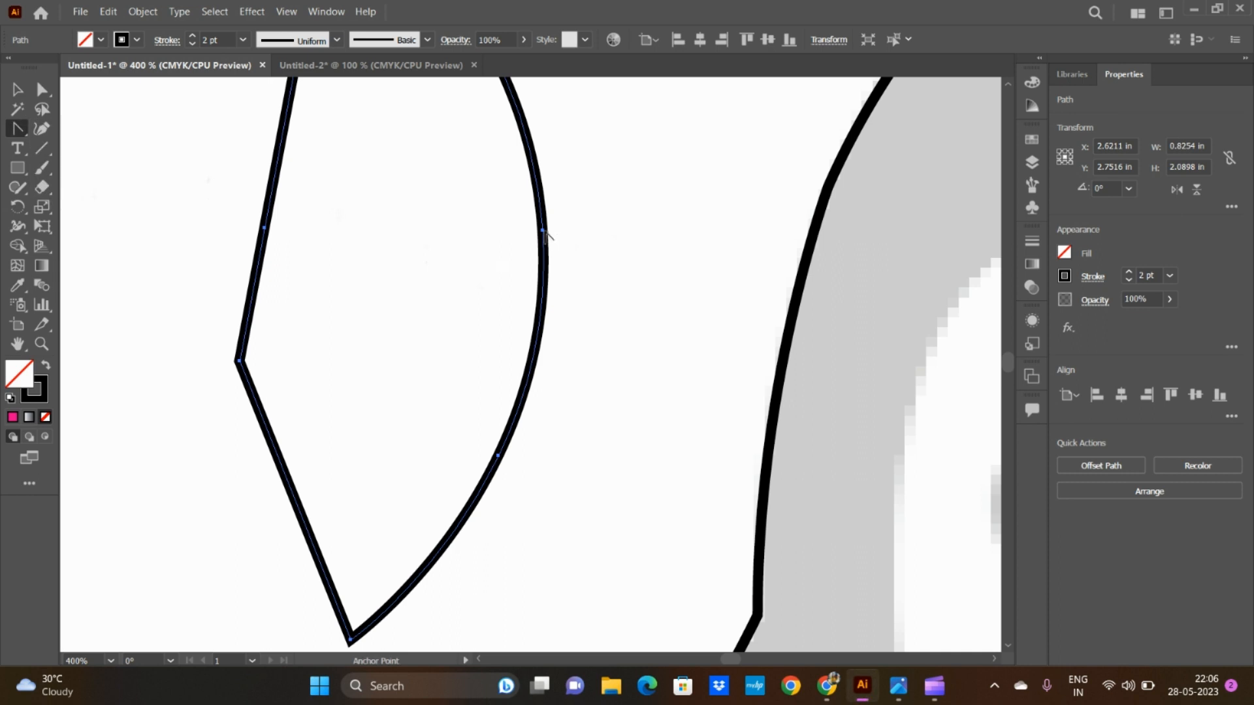
pyautogui.moveTo(542, 231); pyautogui.dragTo(619, 170)
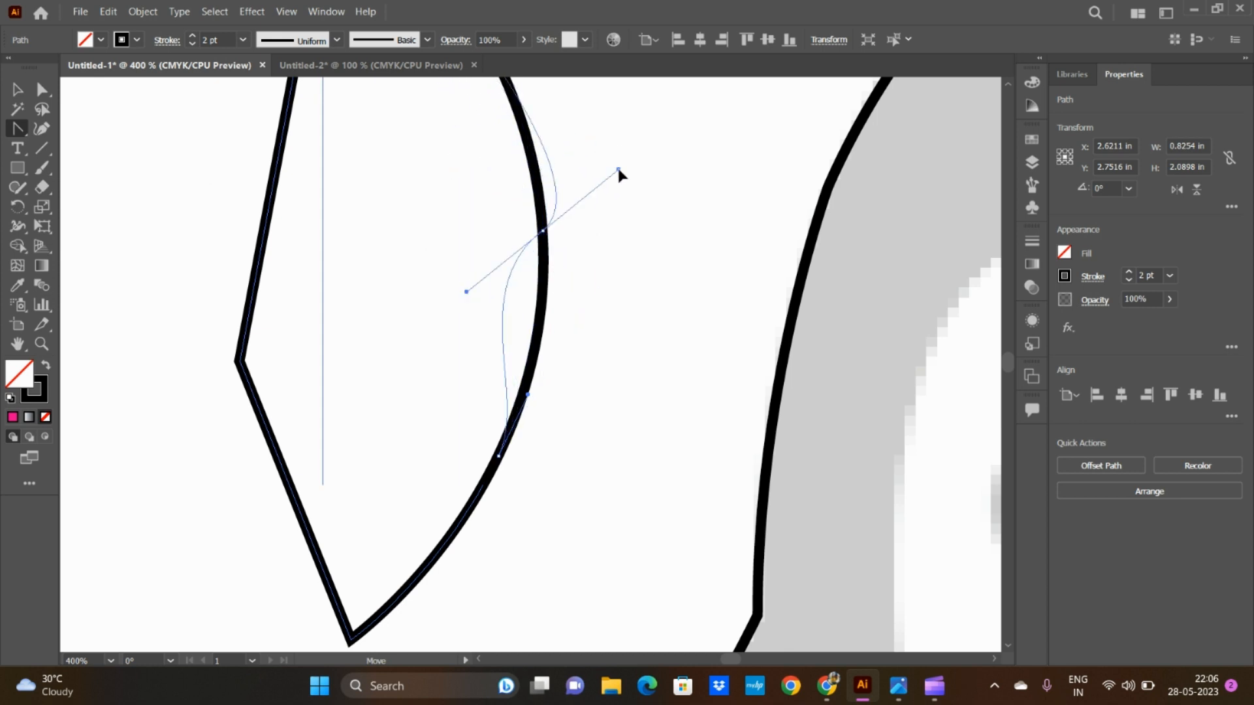
pyautogui.moveTo(618, 170)
pyautogui.mouseDown()
pyautogui.moveTo(636, 179)
pyautogui.moveTo(469, 203)
pyautogui.moveTo(640, 198)
pyautogui.moveTo(581, 151)
pyautogui.moveTo(616, 187)
pyautogui.moveTo(617, 141)
pyautogui.mouseUp()
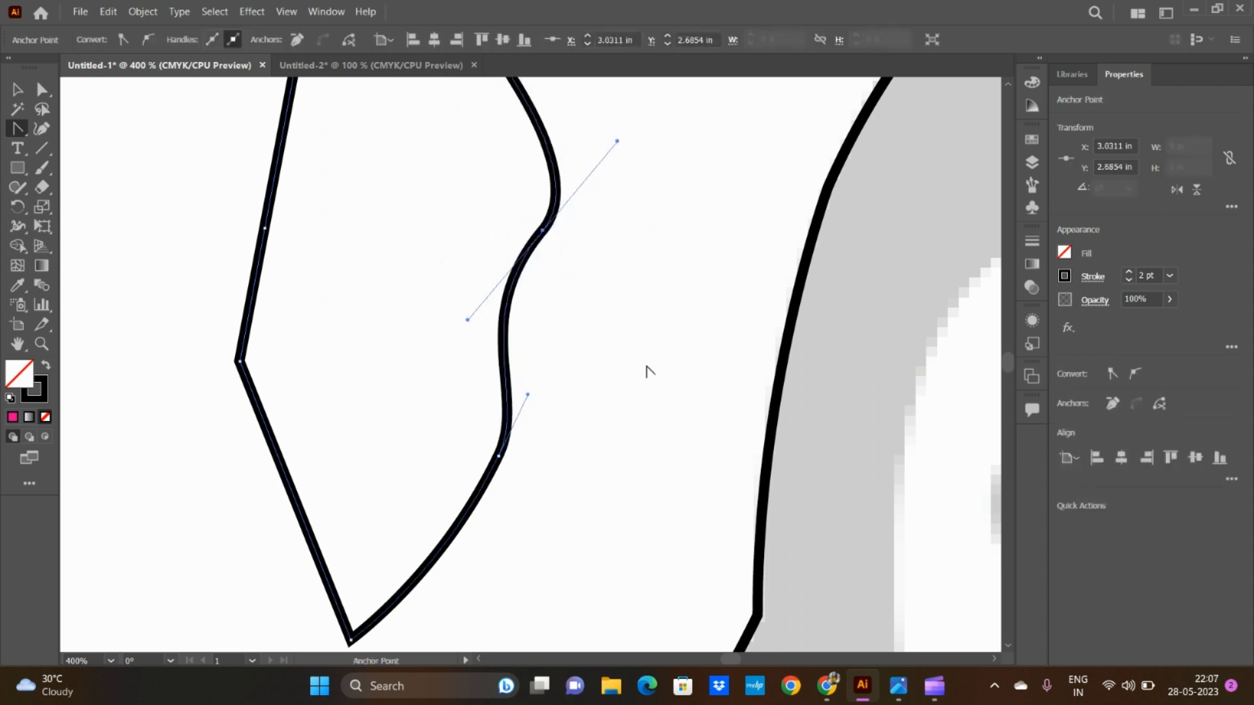
# Step: Select the penguin outline and shift its topmost anchor point slightly right along the head with the Curvature tool to smooth the crown
pyautogui.scroll(4, 646, 371)
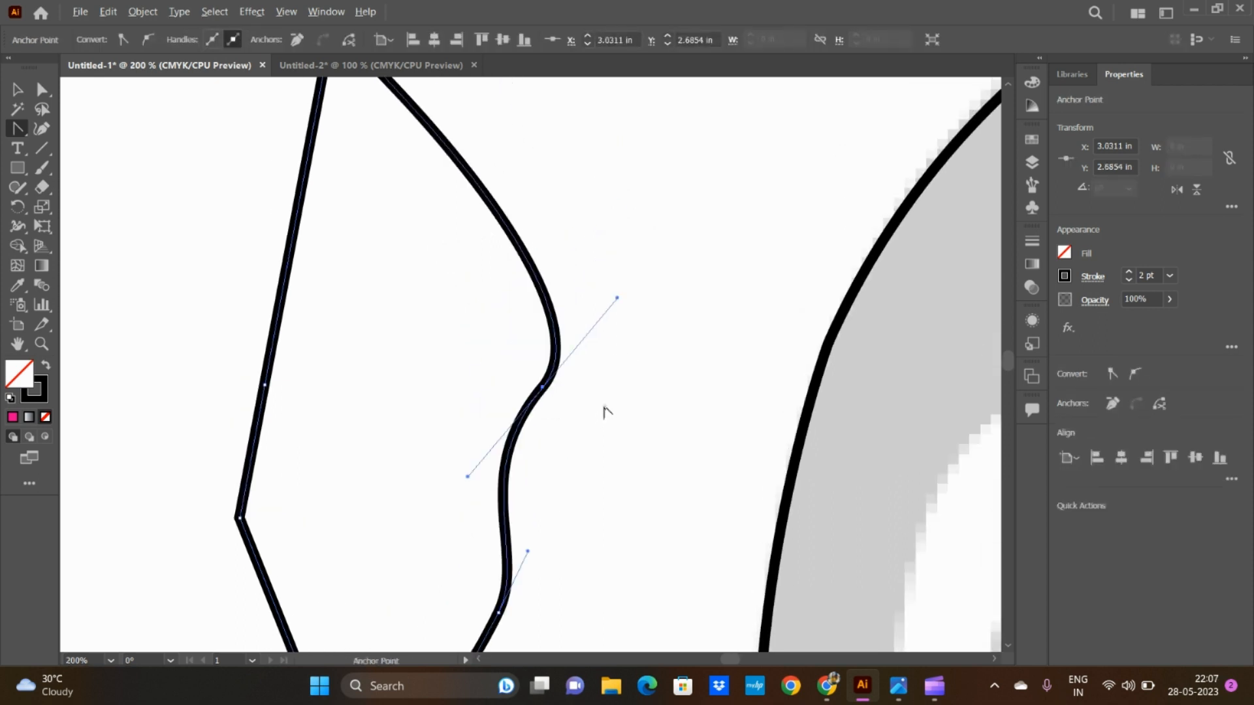
pyautogui.scroll(-2, 604, 411)
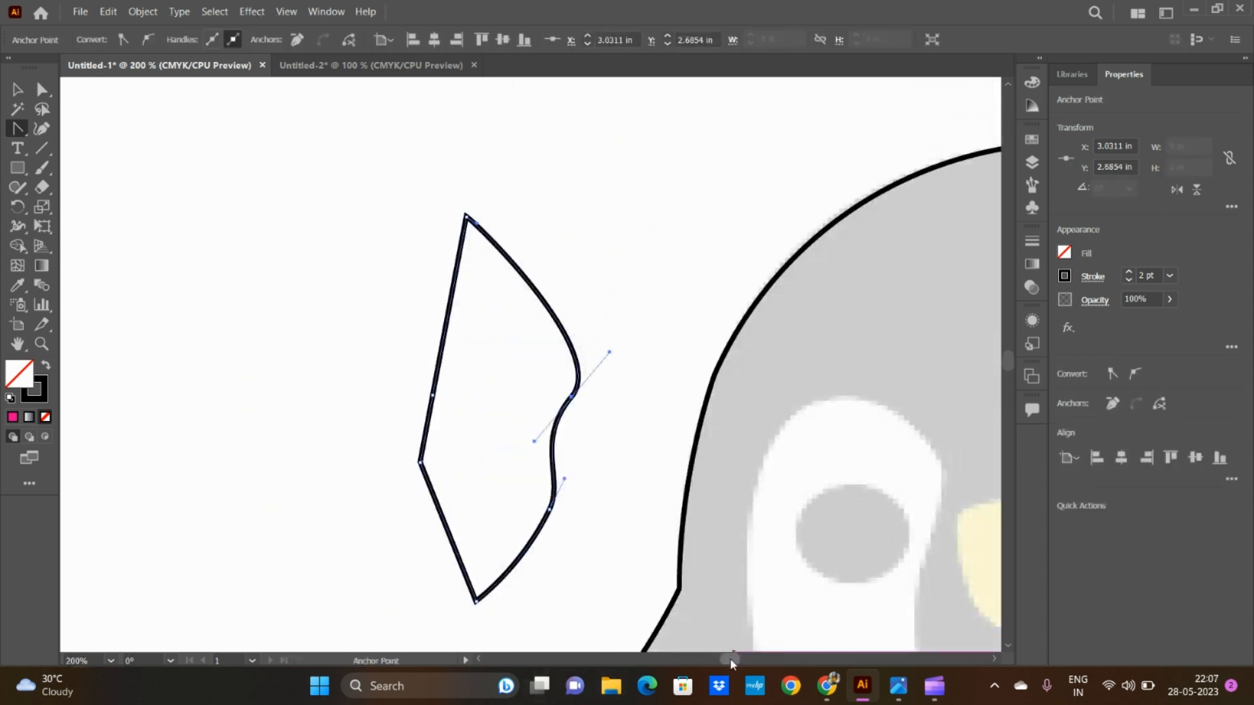
pyautogui.moveTo(731, 664); pyautogui.dragTo(738, 661)
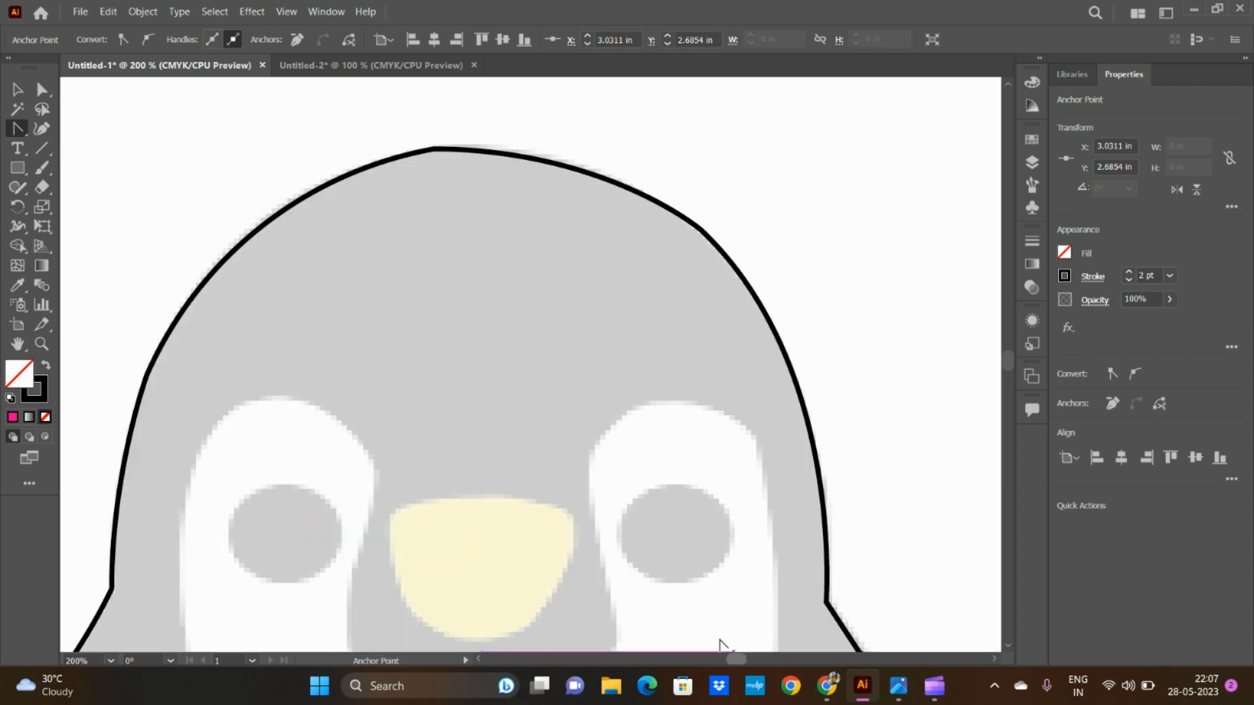
pyautogui.click(41, 128)
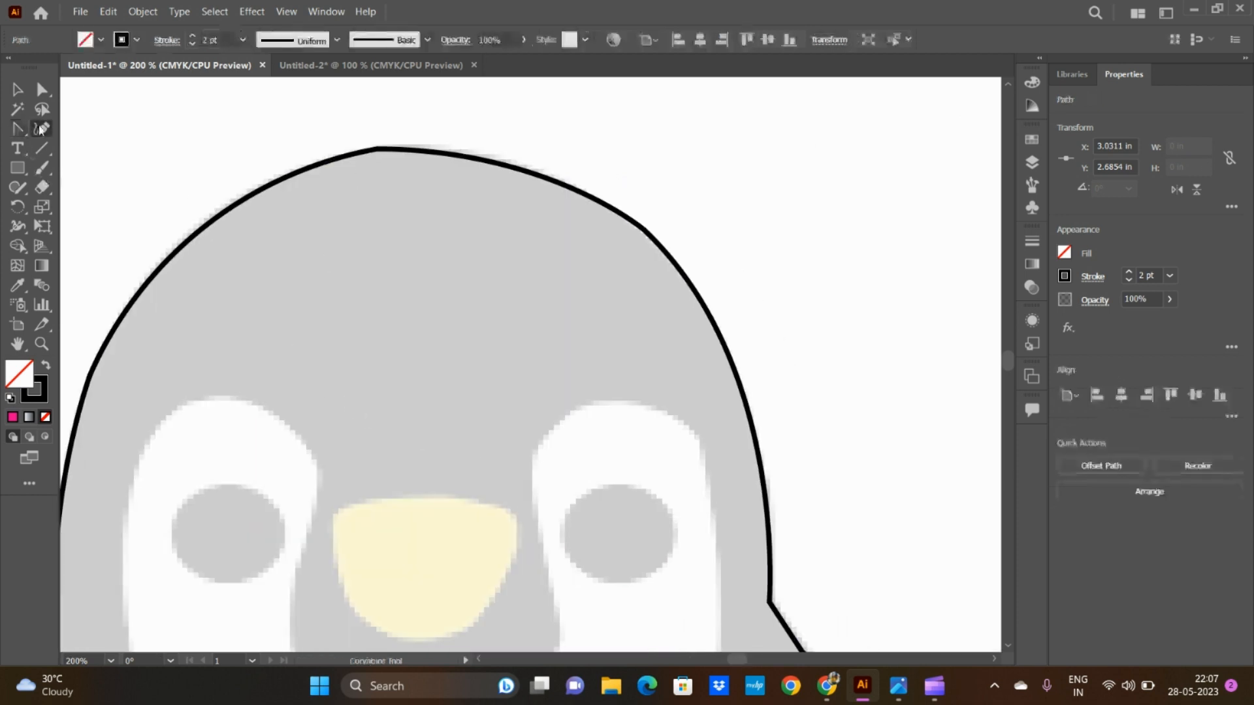
pyautogui.click(377, 150)
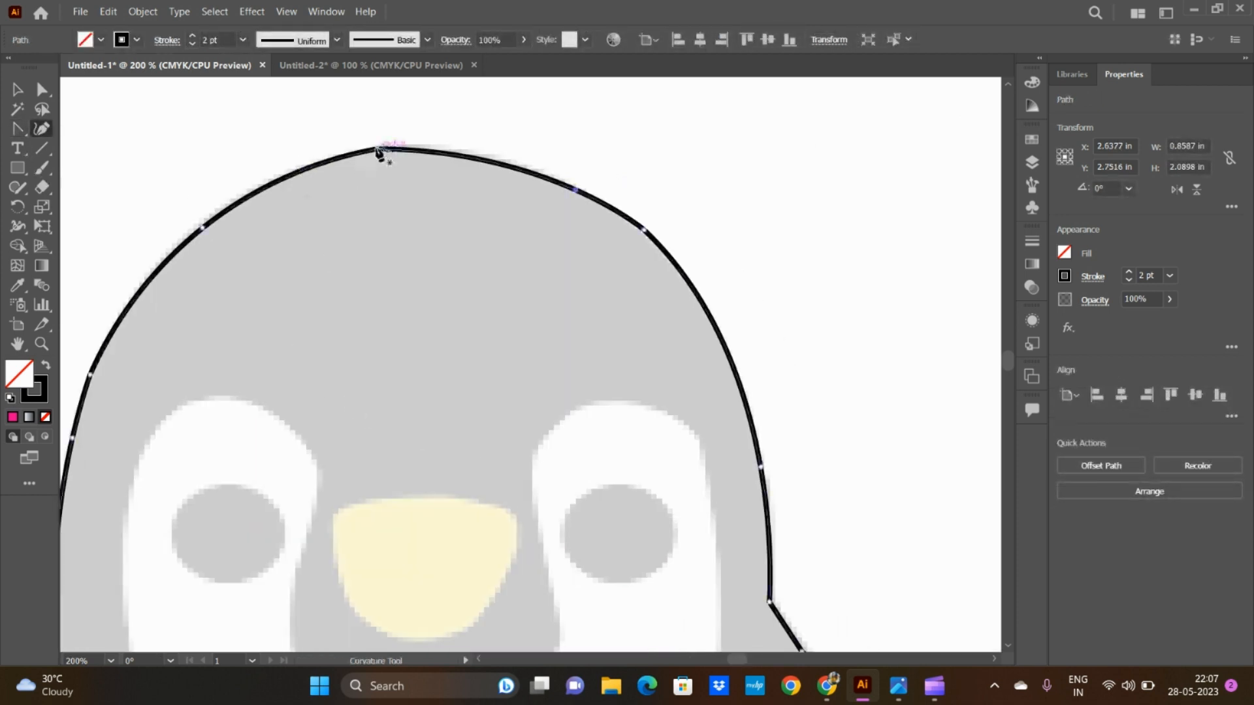
pyautogui.press('Escape')
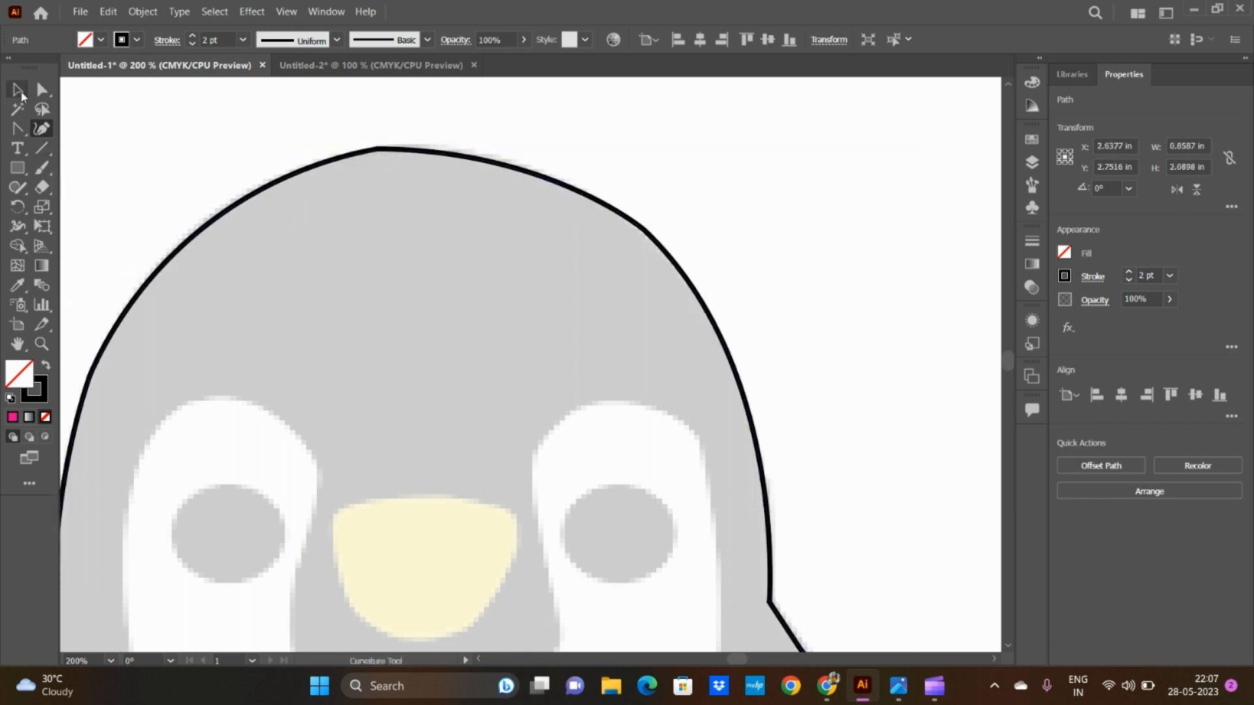
pyautogui.press('v')
pyautogui.click(384, 154)
pyautogui.click(41, 129)
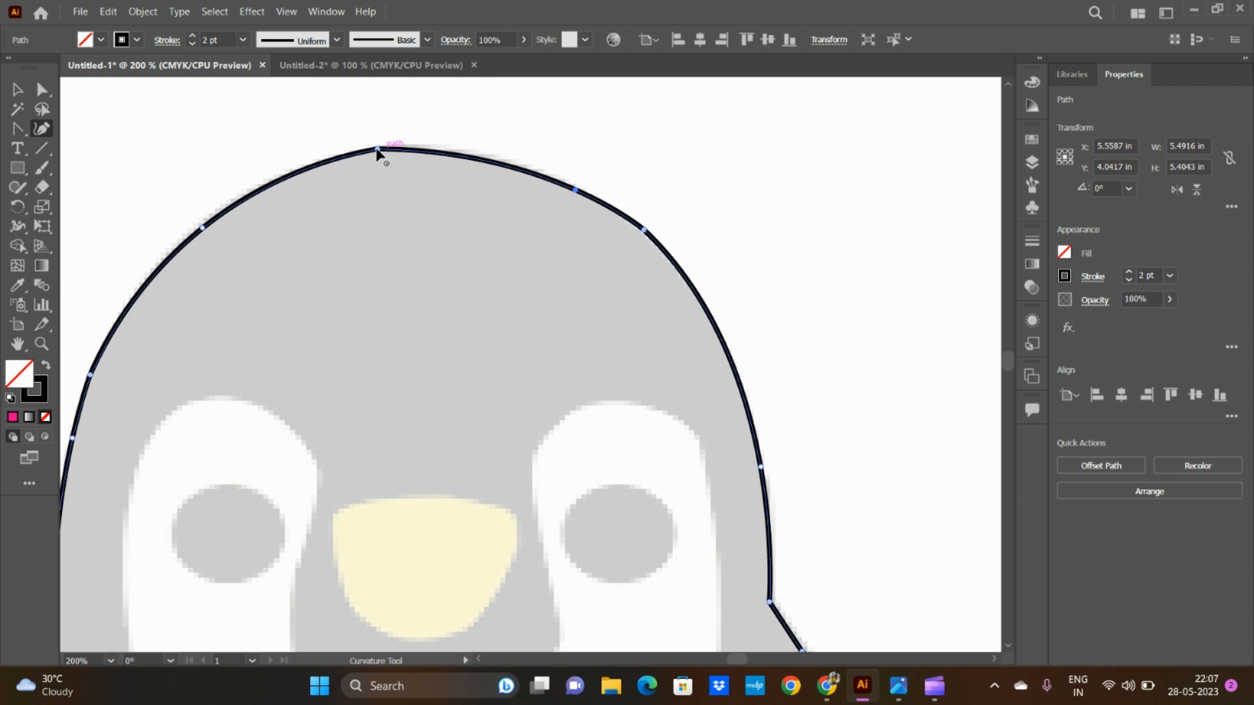
pyautogui.moveTo(377, 152); pyautogui.dragTo(399, 151)
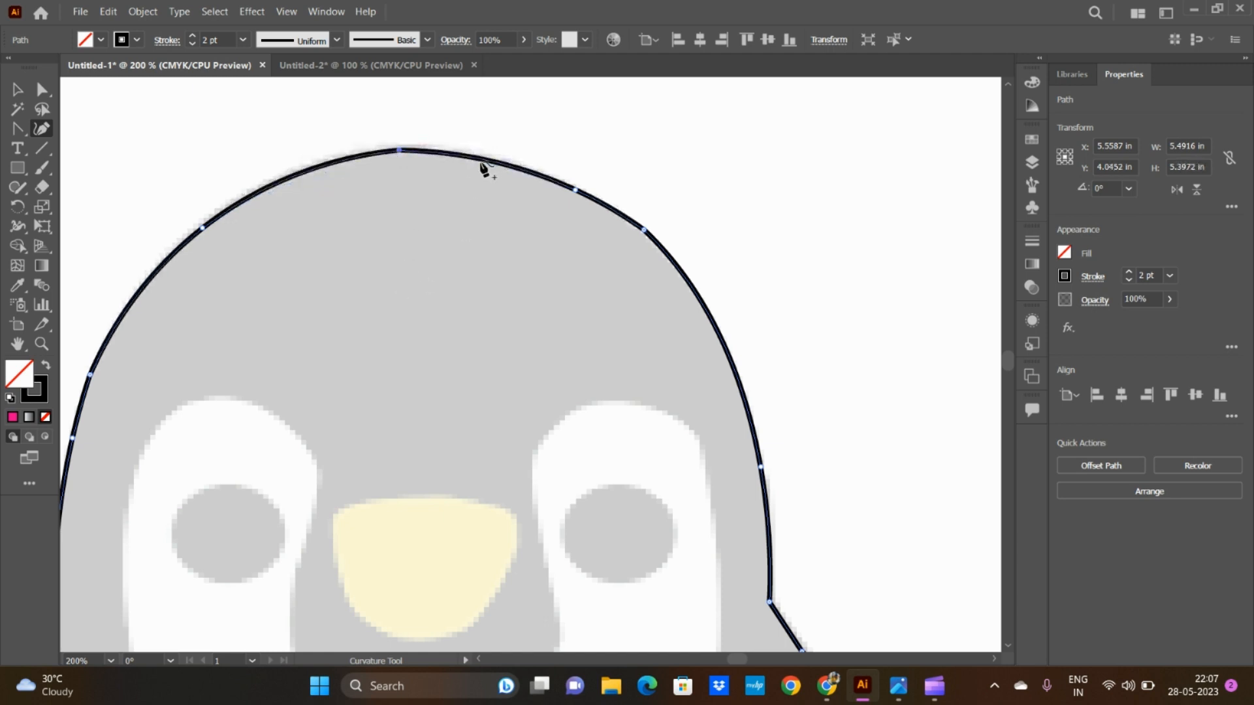
# Step: Hide the penguin reference image and move the small practice shape farther left of the traced outline
pyautogui.hotkey('ctrl', '0')
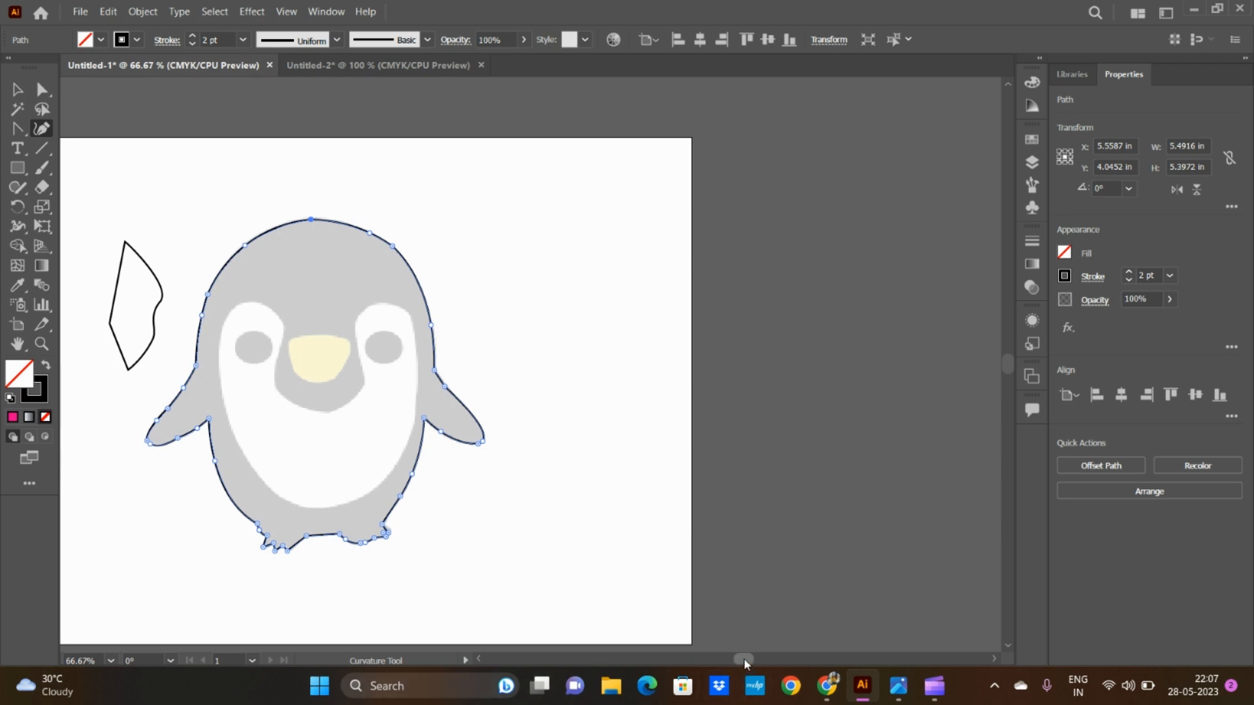
pyautogui.moveTo(743, 659); pyautogui.dragTo(733, 664)
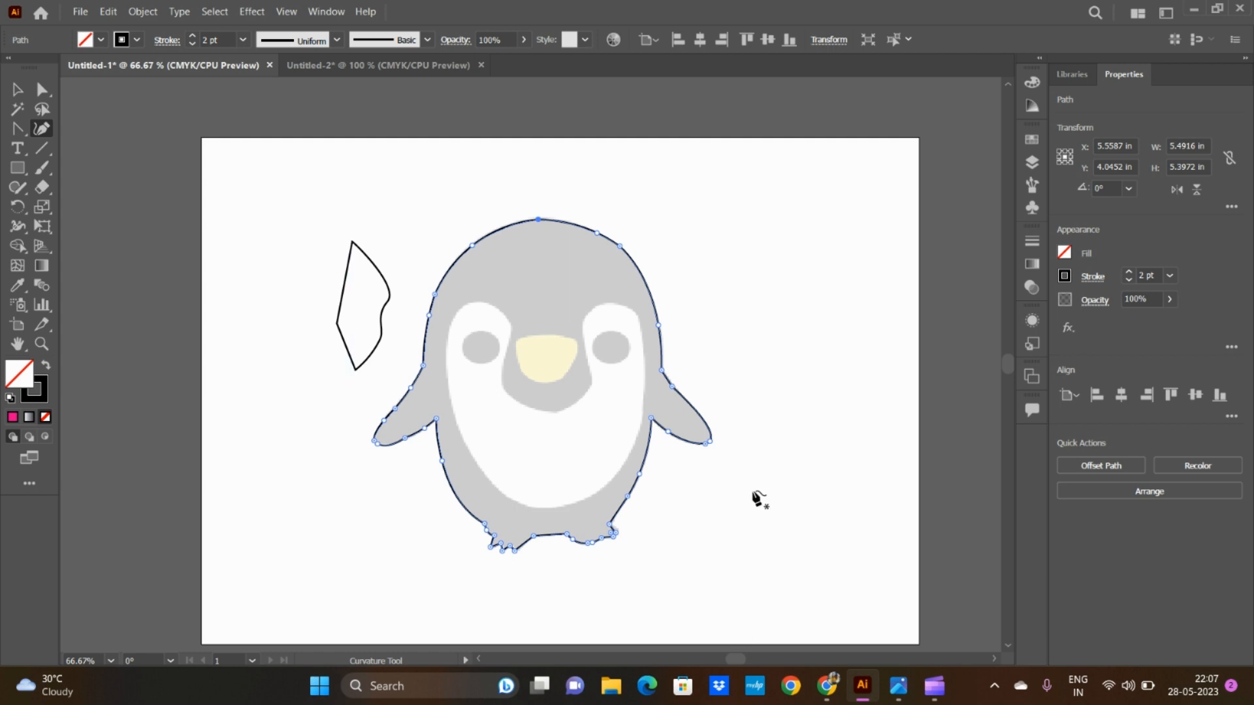
pyautogui.scroll(-2, 751, 499)
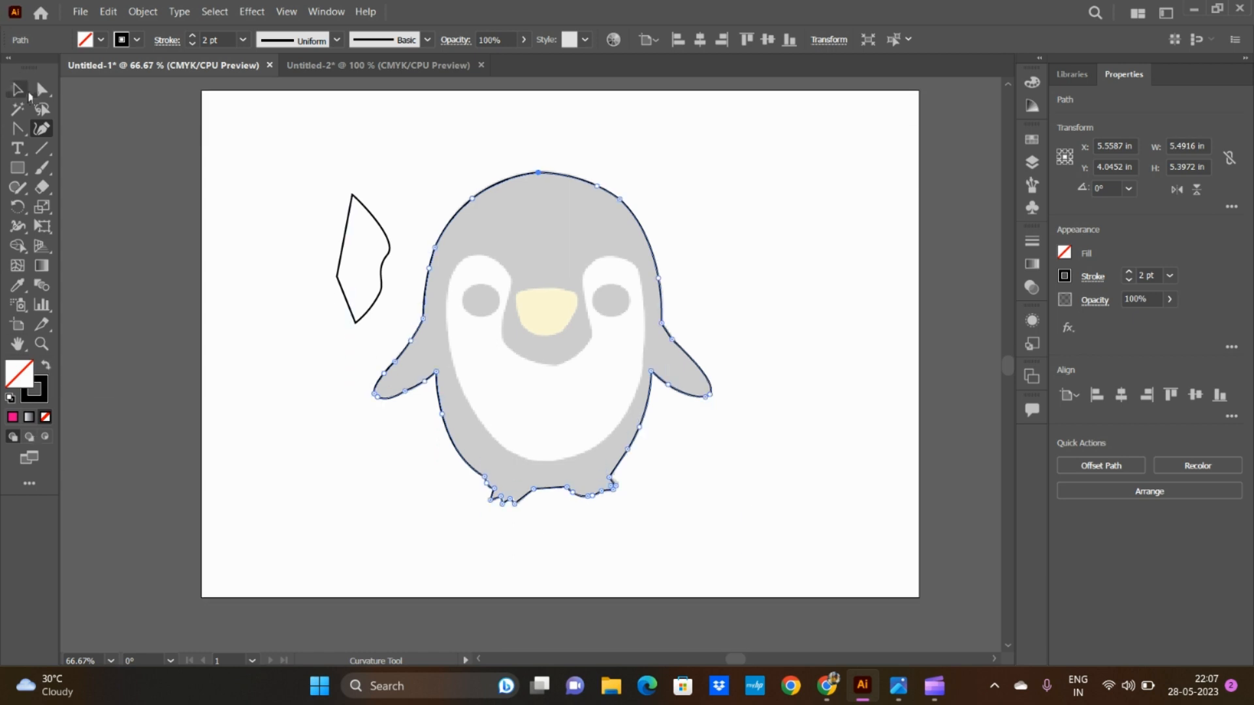
pyautogui.click(17, 89)
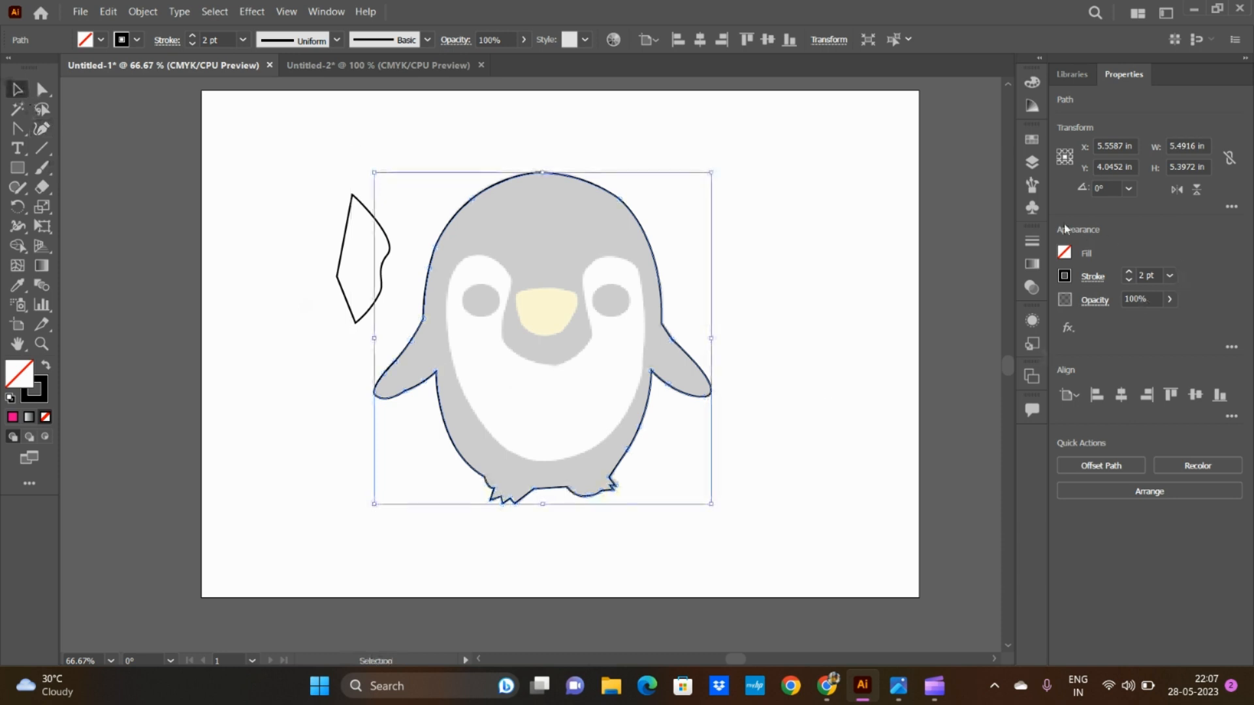
pyautogui.click(1032, 161)
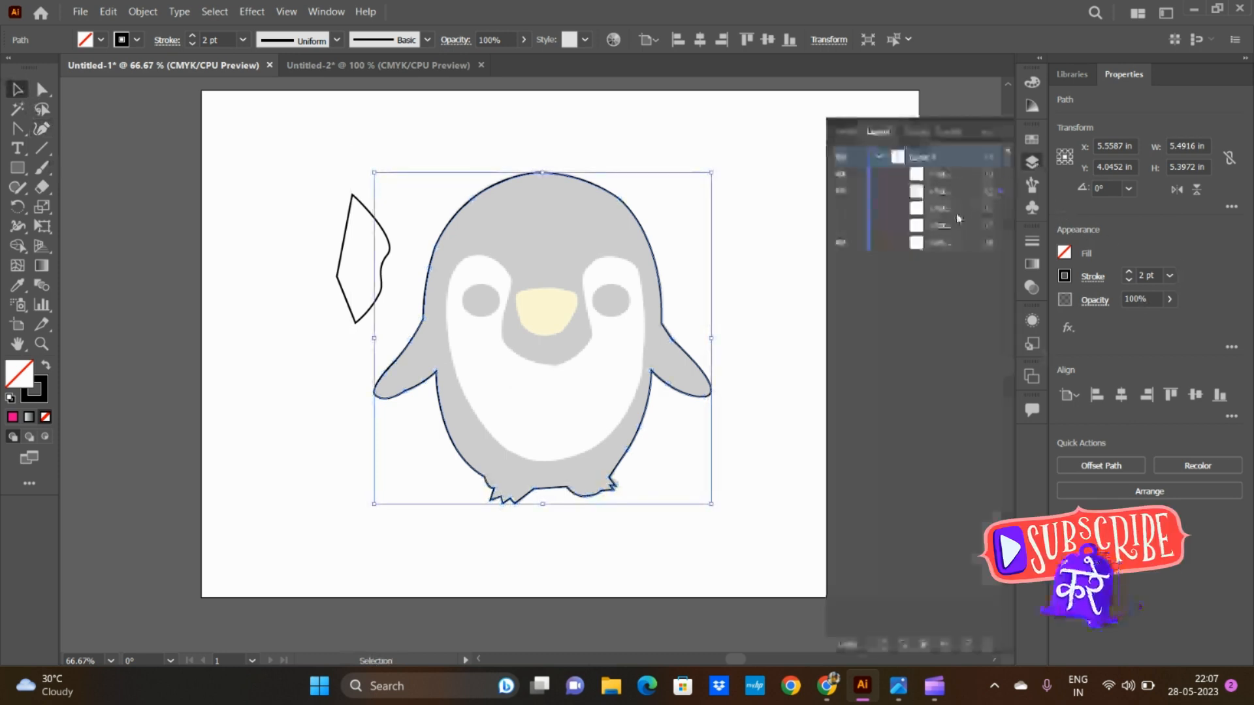
pyautogui.click(840, 242)
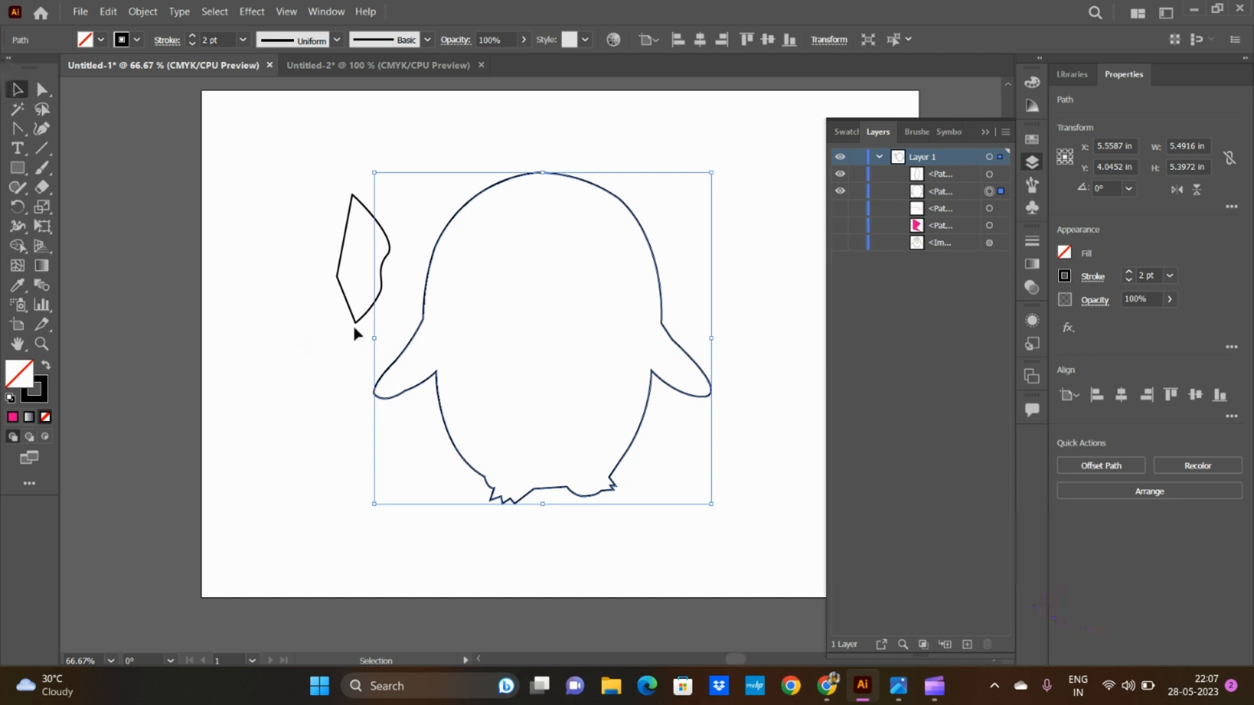
pyautogui.moveTo(350, 316); pyautogui.dragTo(289, 307)
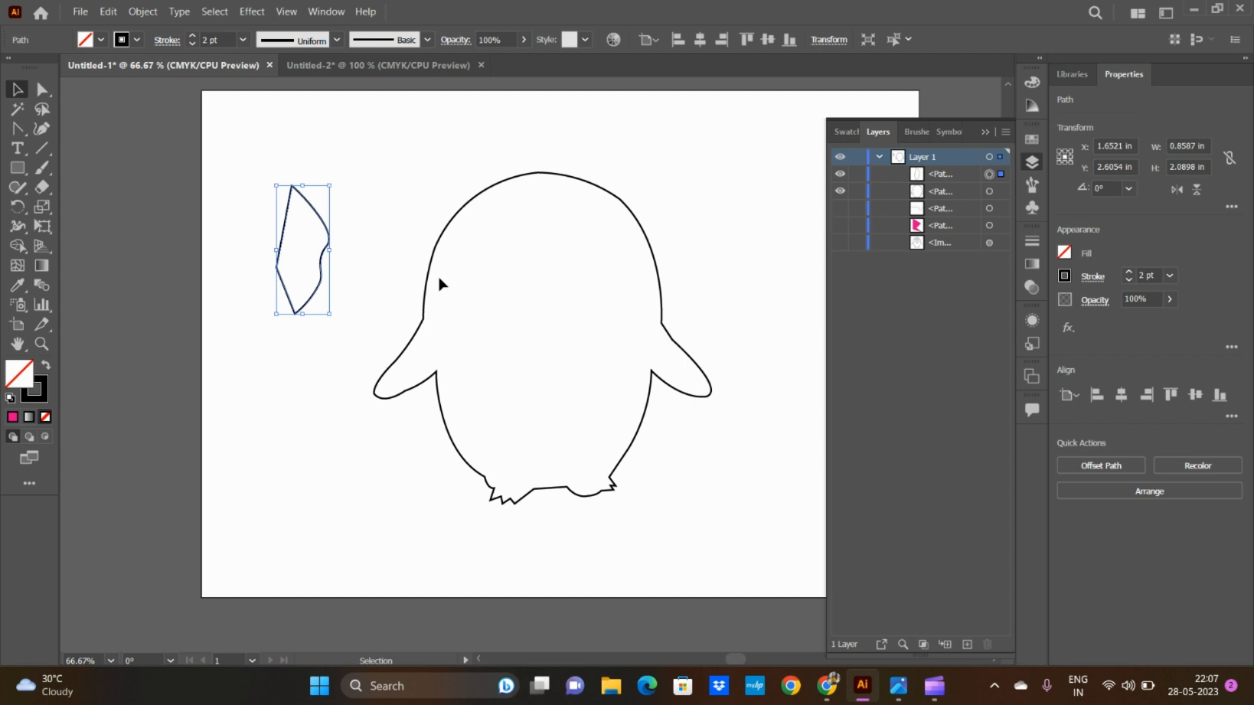
pyautogui.click(988, 134)
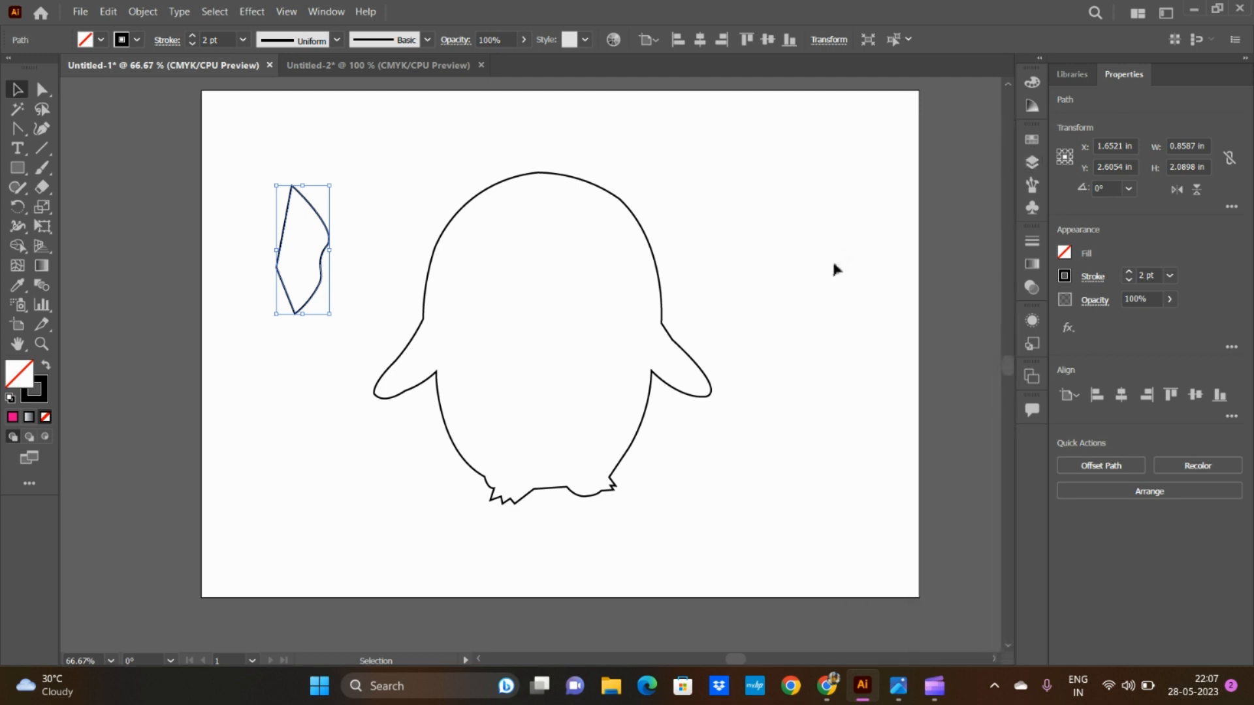
# Step: In the Untitled-2 document, show the hidden reference image with the heart, pen nib, flag waves and bird, and activate the Pen tool
pyautogui.click(307, 64)
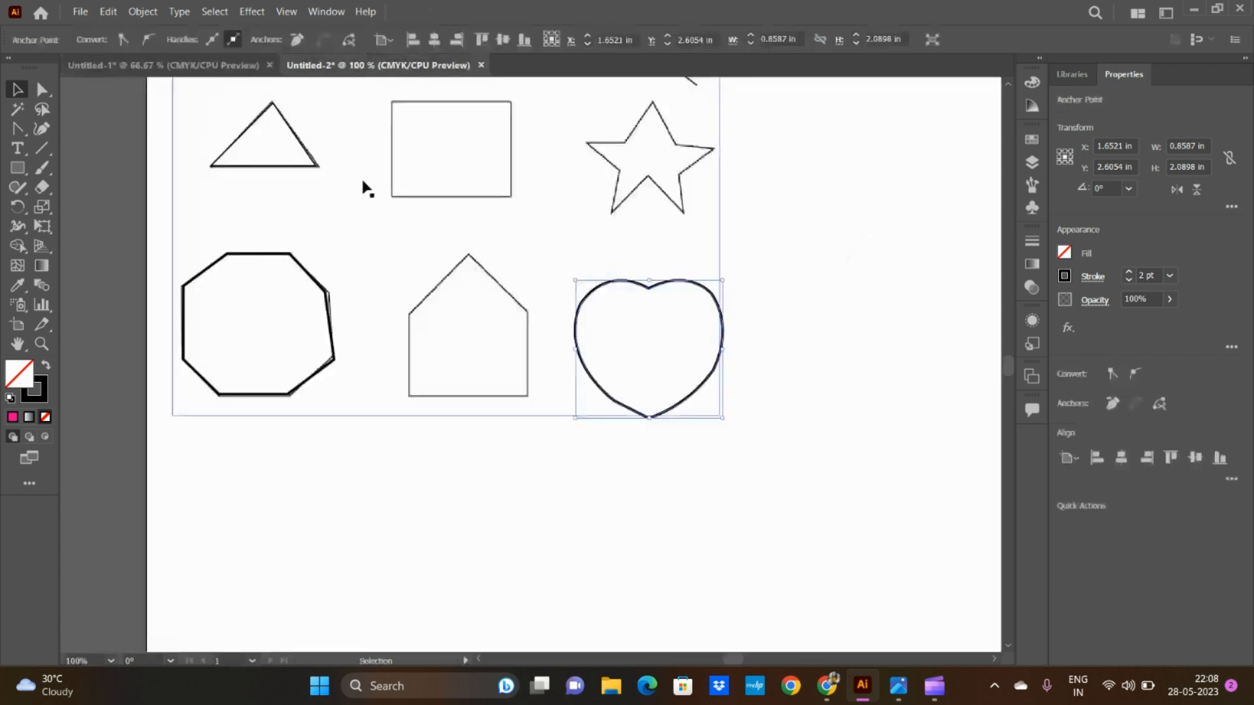
pyautogui.click(1037, 164)
pyautogui.click(839, 243)
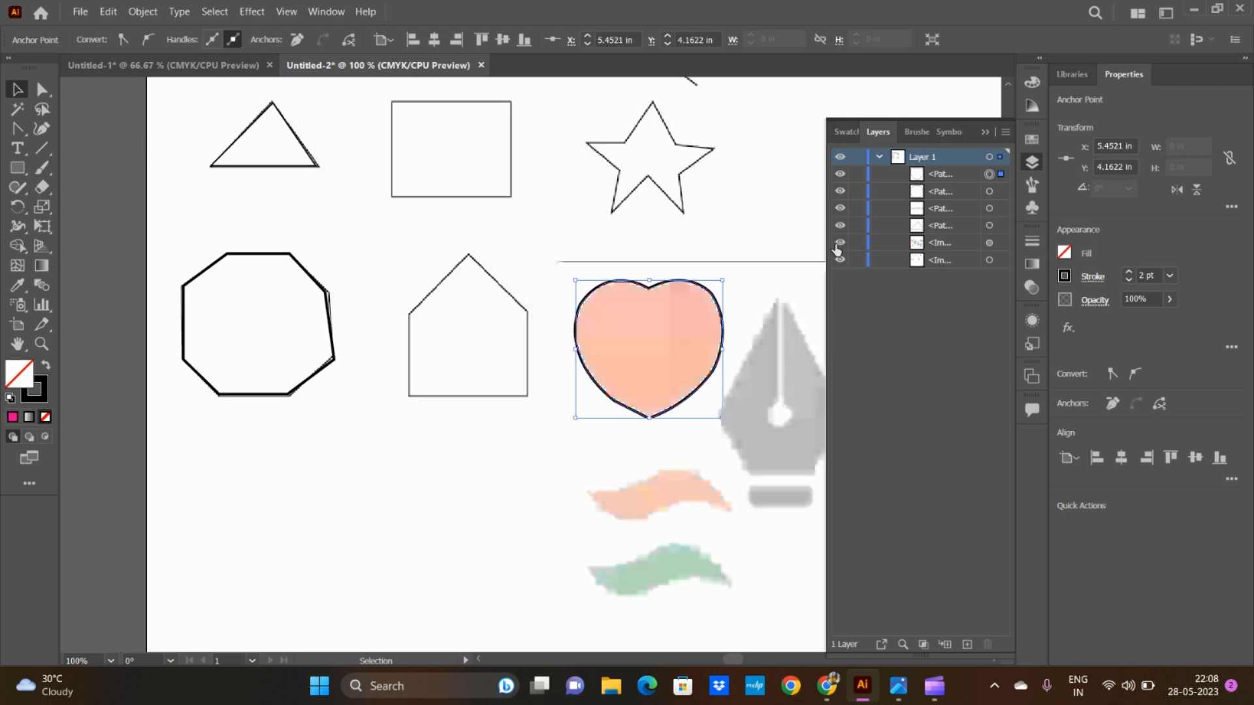
pyautogui.click(981, 132)
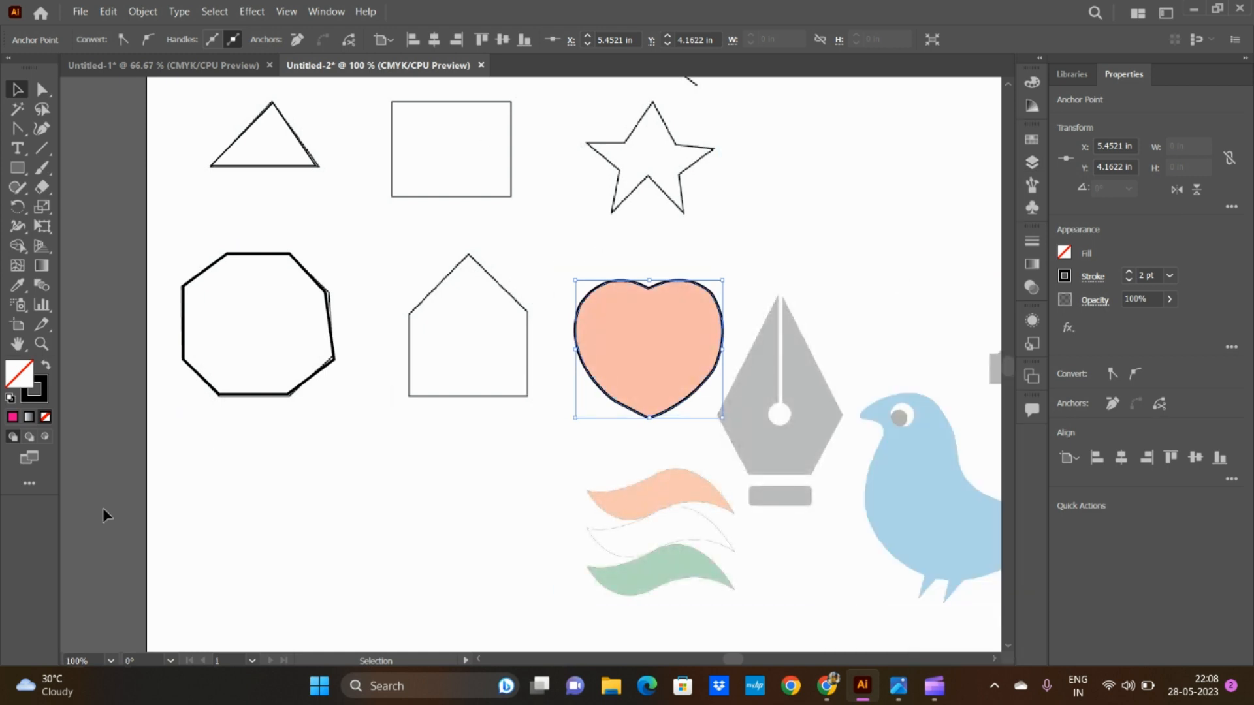
pyautogui.click(20, 128)
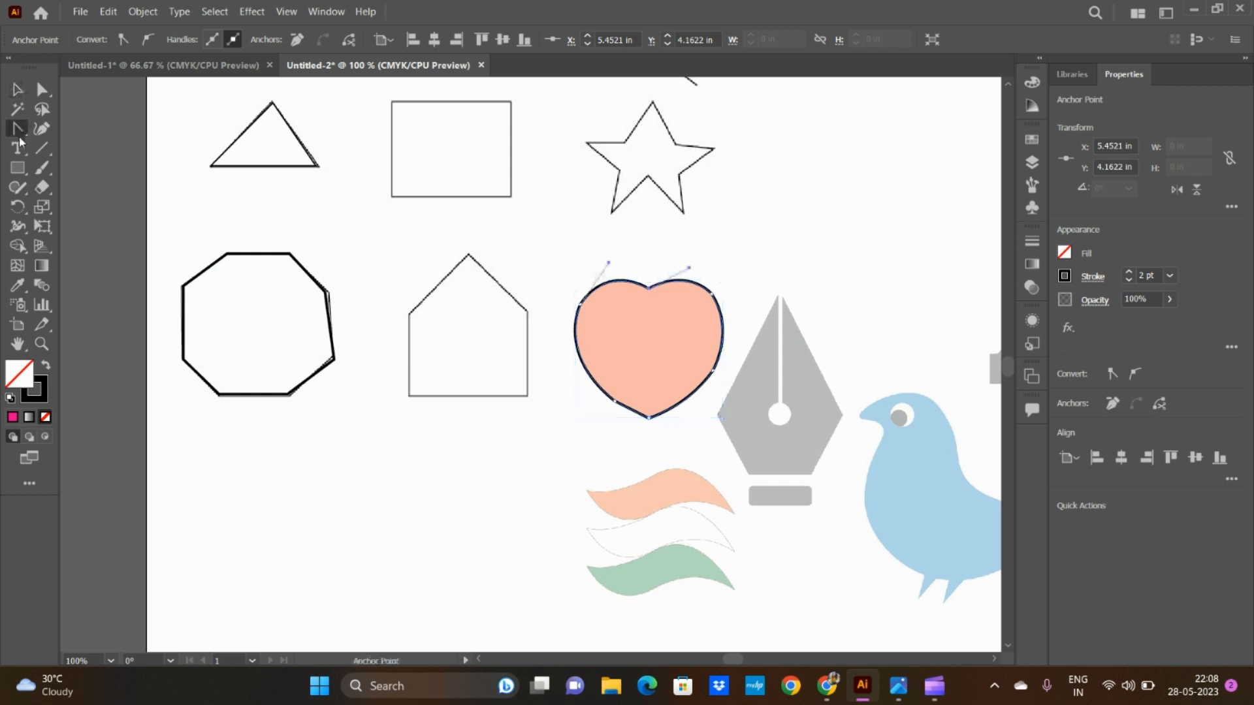
pyautogui.click(103, 130)
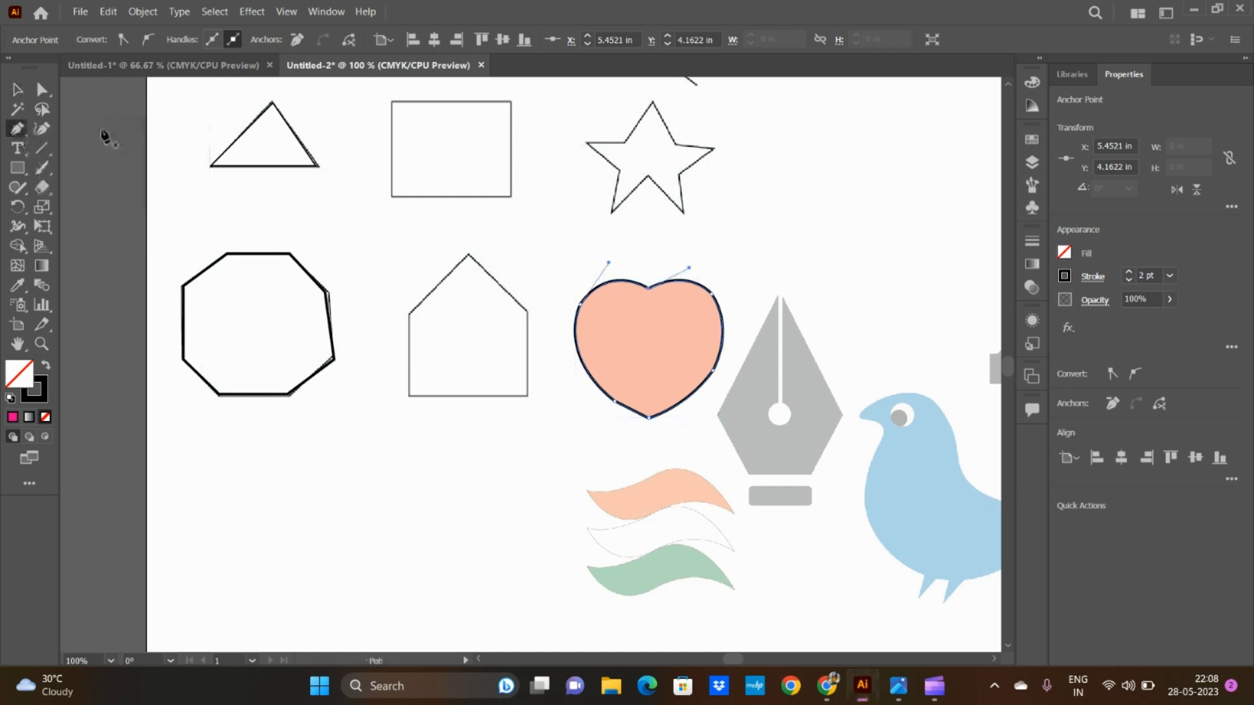